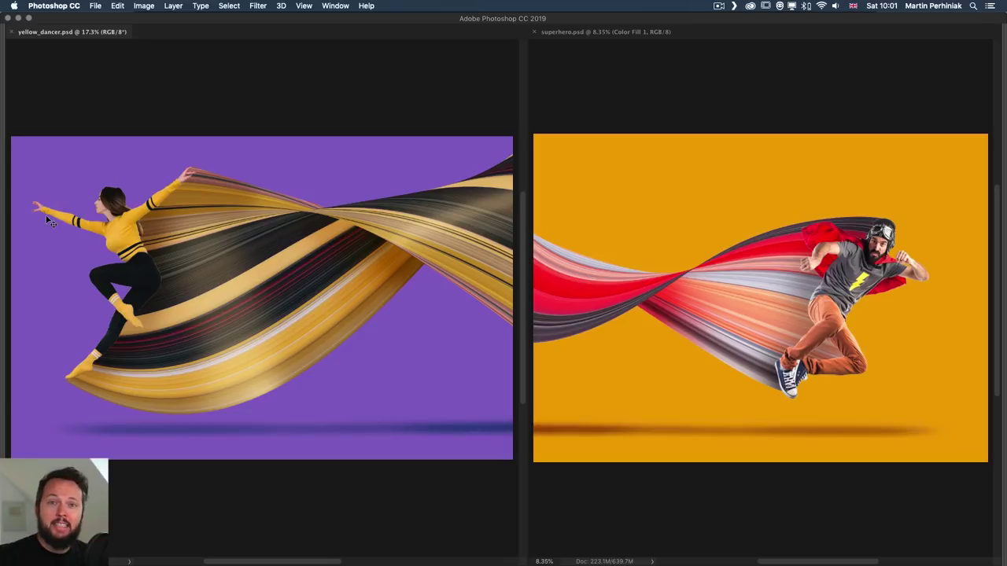
Switch to Chrome, browse the artist's Instagram posts for pixel stretch examples and open the dancer post with the circular stretch
key(super+Tab)
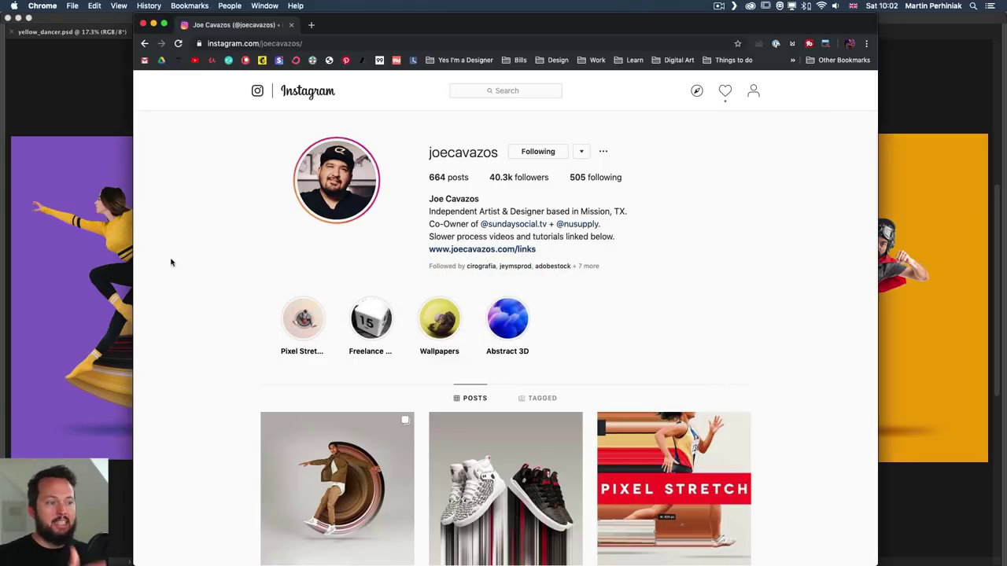
scroll(175, 269, down, 5)
scroll(183, 278, down, 2)
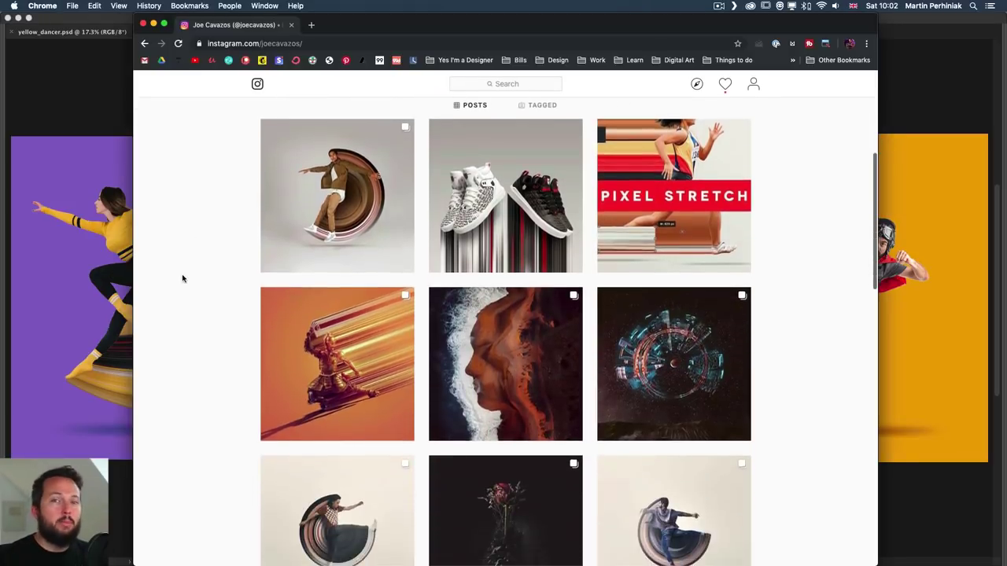
scroll(182, 279, down, 2)
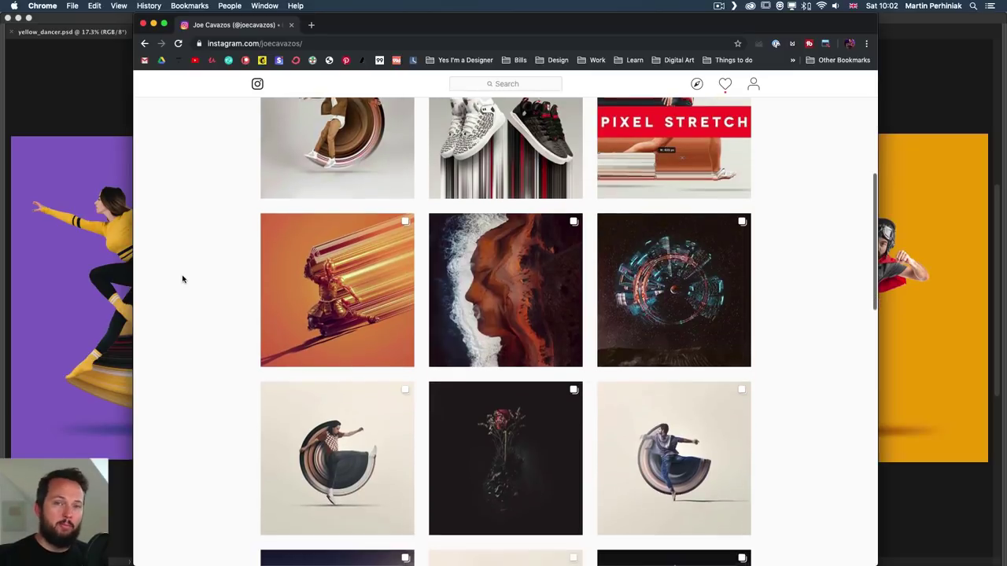
scroll(183, 279, down, 2)
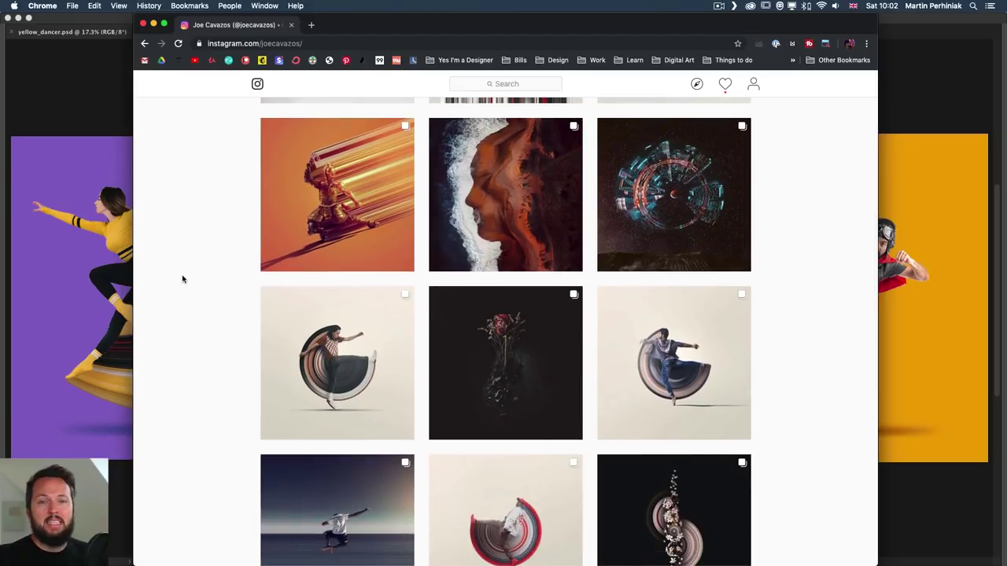
scroll(161, 242, down, 4)
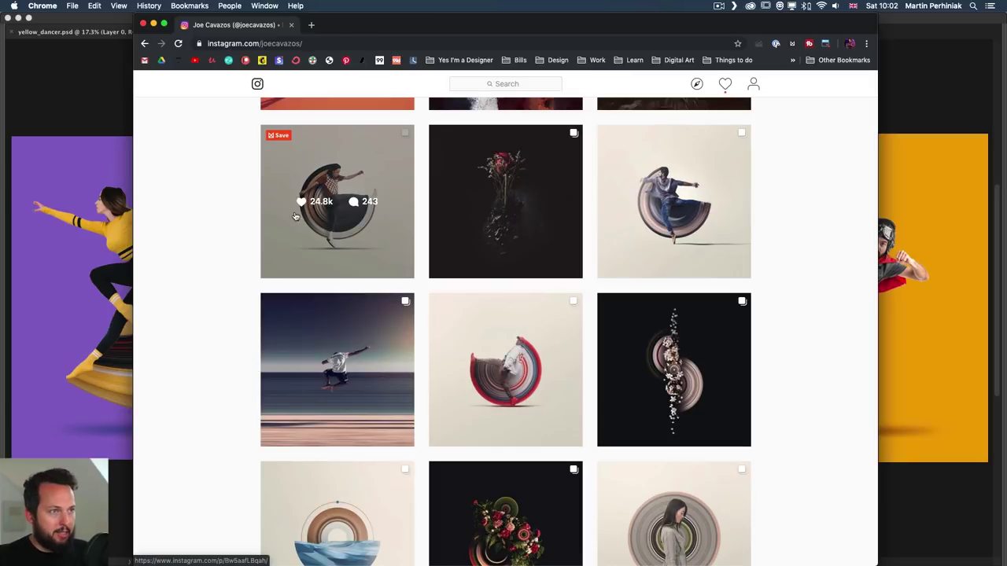
click(350, 229)
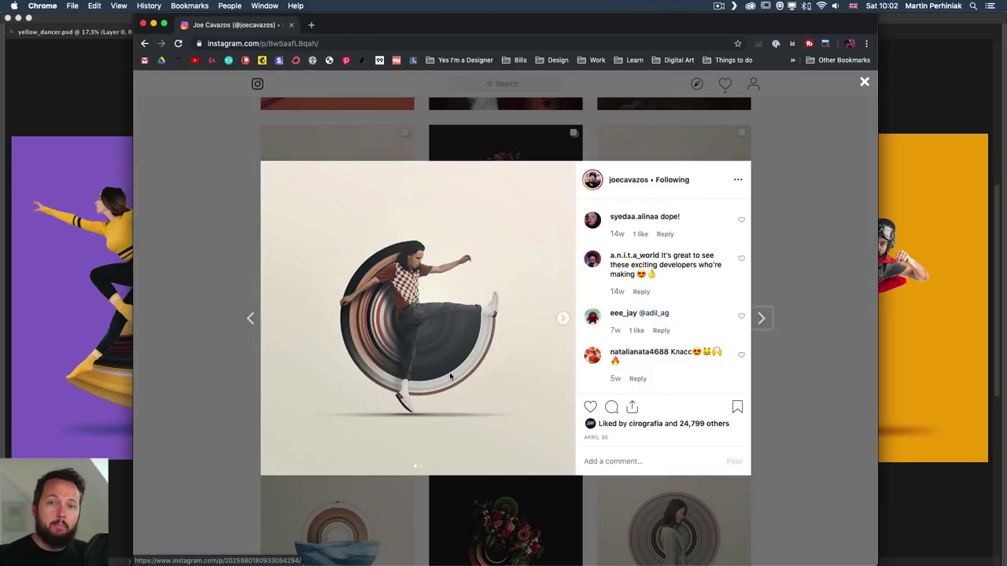
Switch back to Photoshop, show the hidden panels and consolidate all open documents into tabs
click(96, 202)
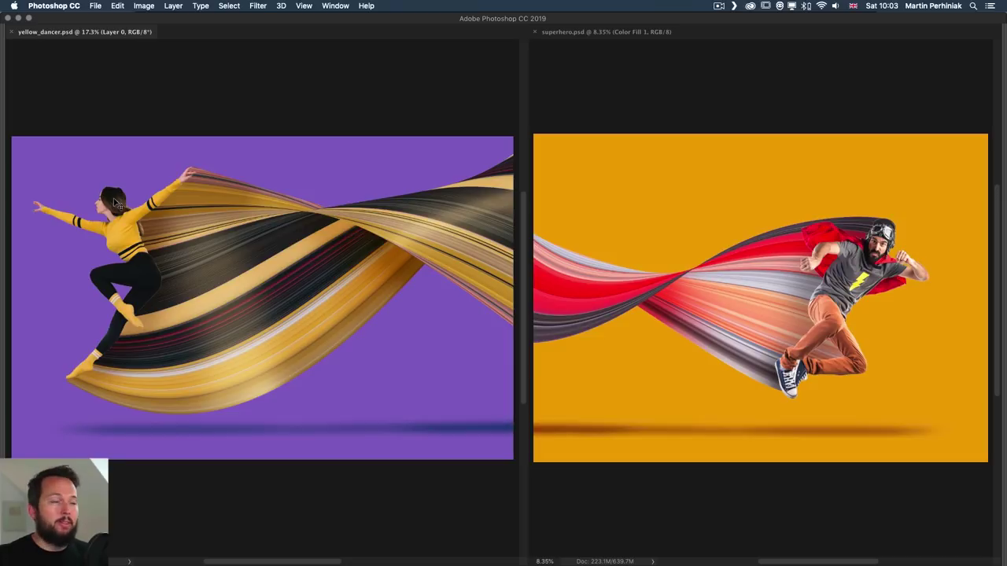
key(Tab)
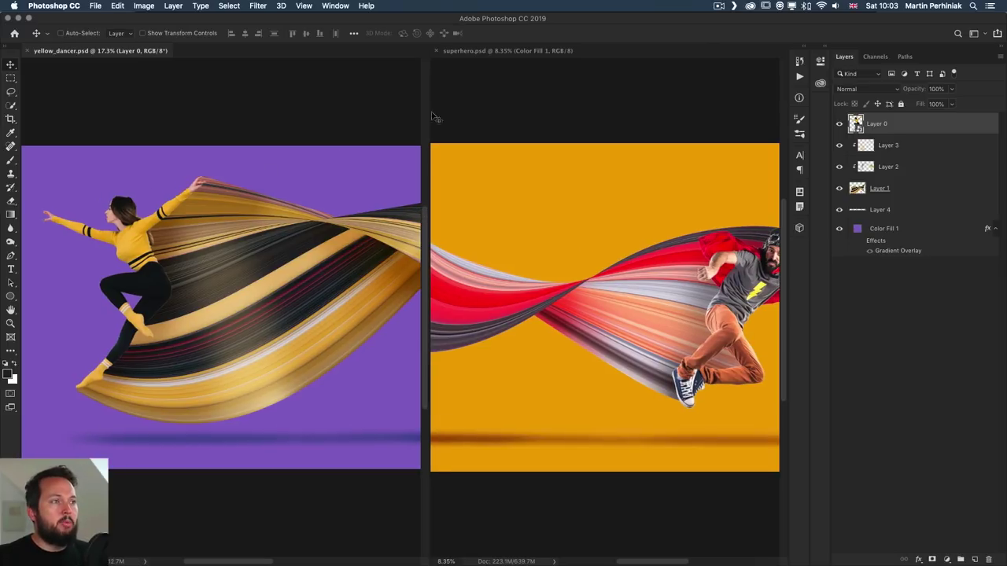
click(335, 6)
mouse_move(431, 16)
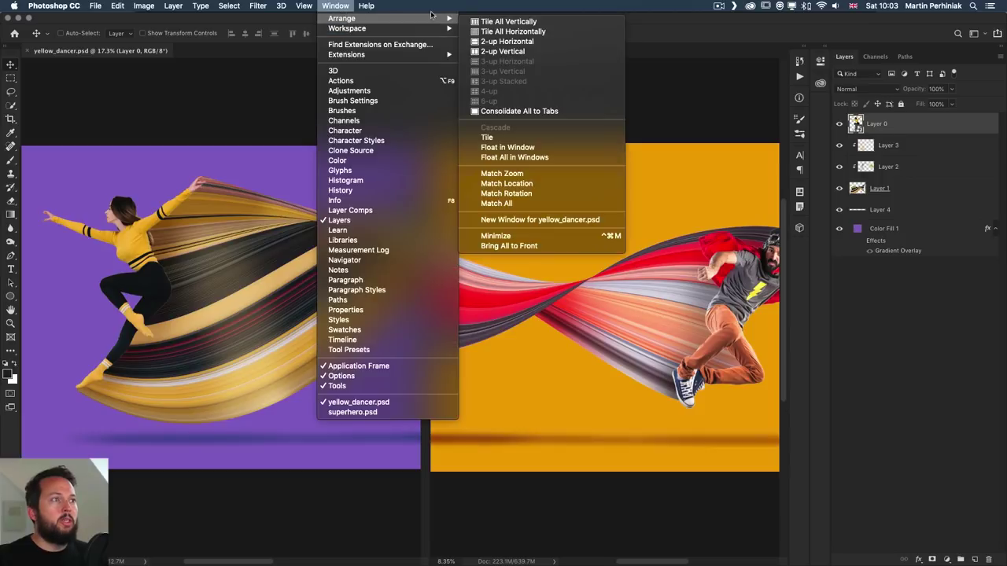
click(500, 114)
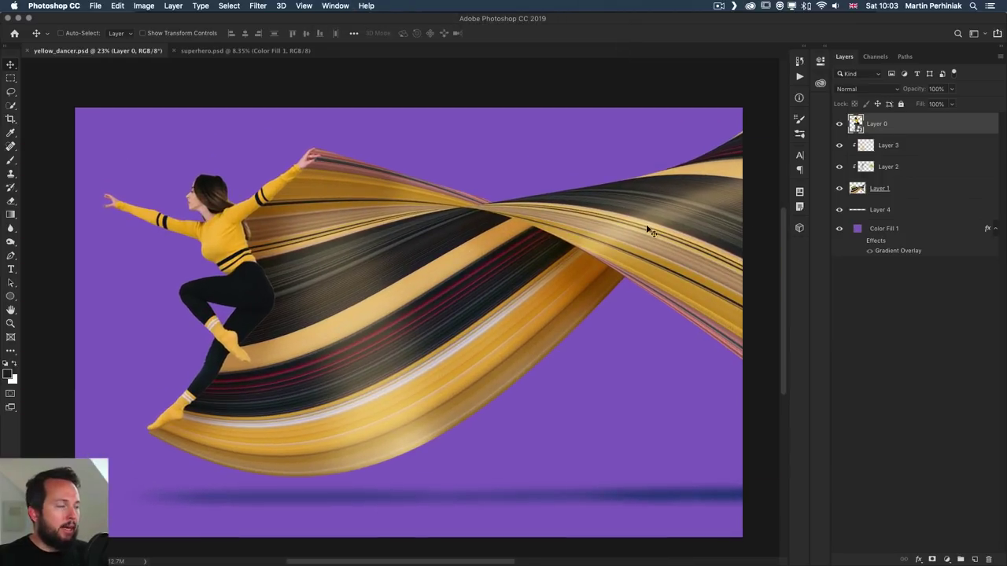
Hide Layers 1 to 4 and move the dancer on Layer 0 horizontally to the right half of the canvas
drag(839, 148, 836, 208)
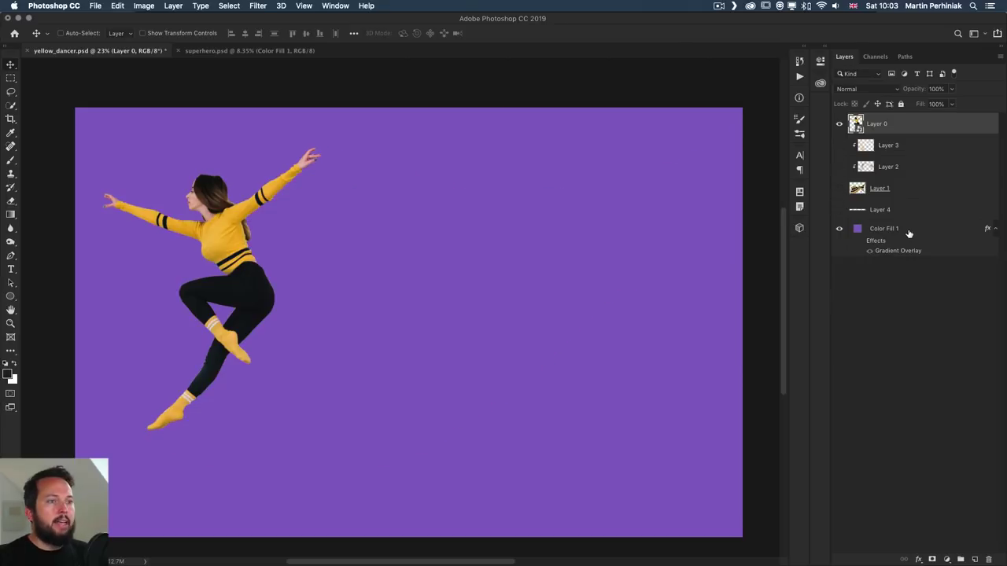
click(909, 230)
click(870, 126)
drag(236, 250, 535, 260)
scroll(534, 323, up, 1)
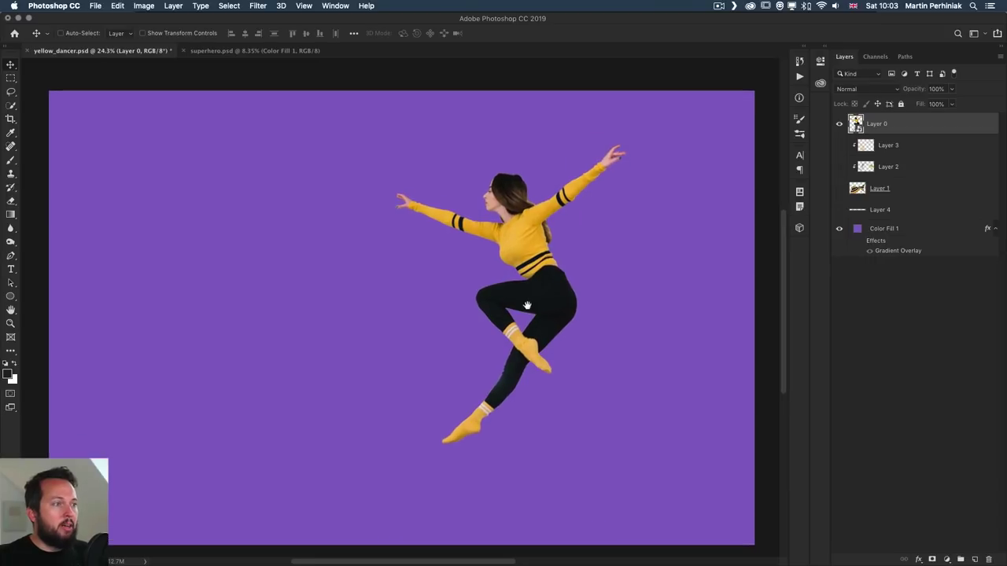
scroll(524, 292, down, 1)
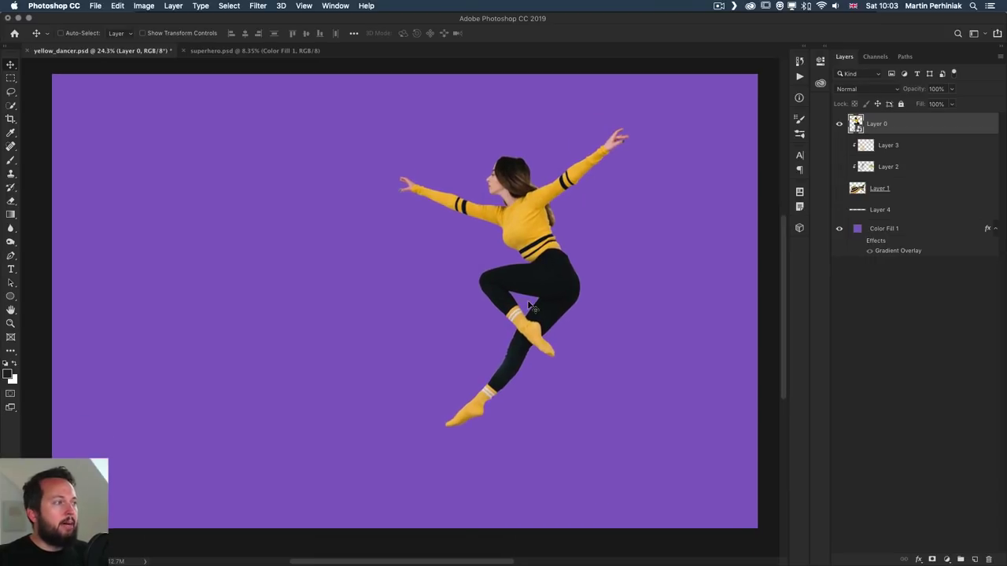
Turn on the Gradient Overlay effects of the Color Fill 1 background and turn them off again
click(858, 243)
click(861, 242)
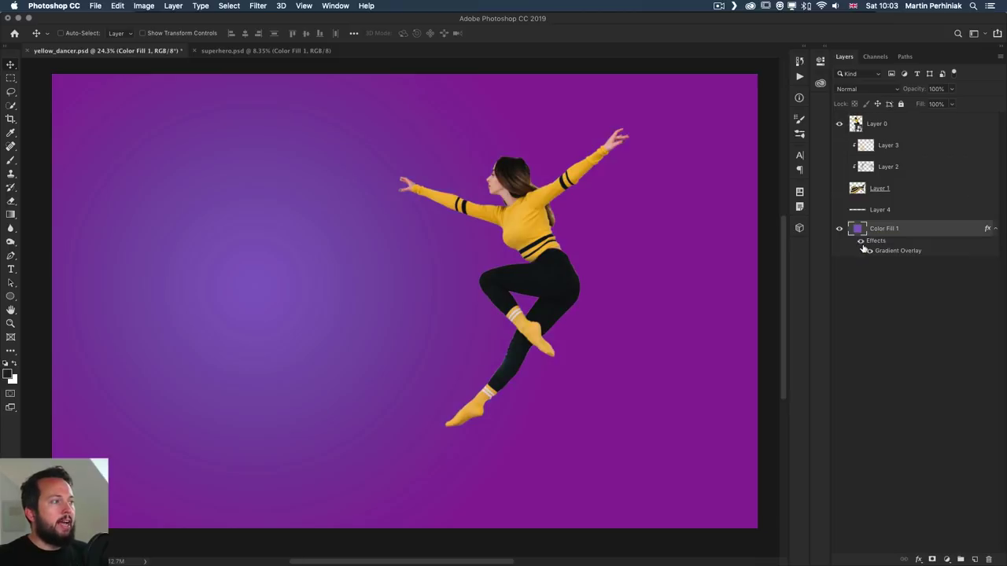
click(861, 243)
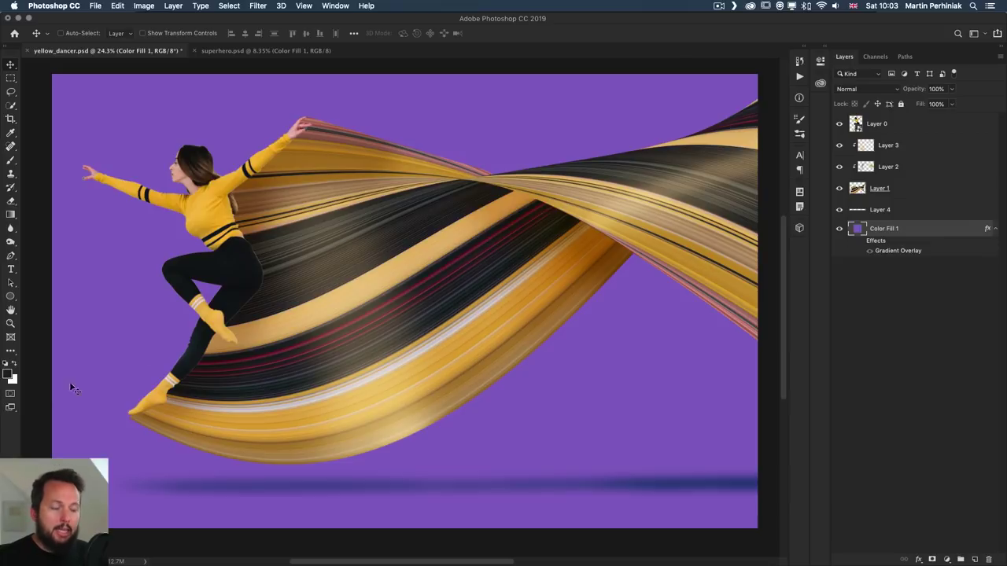
Examine closely how the stretched stripes meet the dancer's legs and hips, and return to the full composition
key(z)
drag(190, 390, 207, 387)
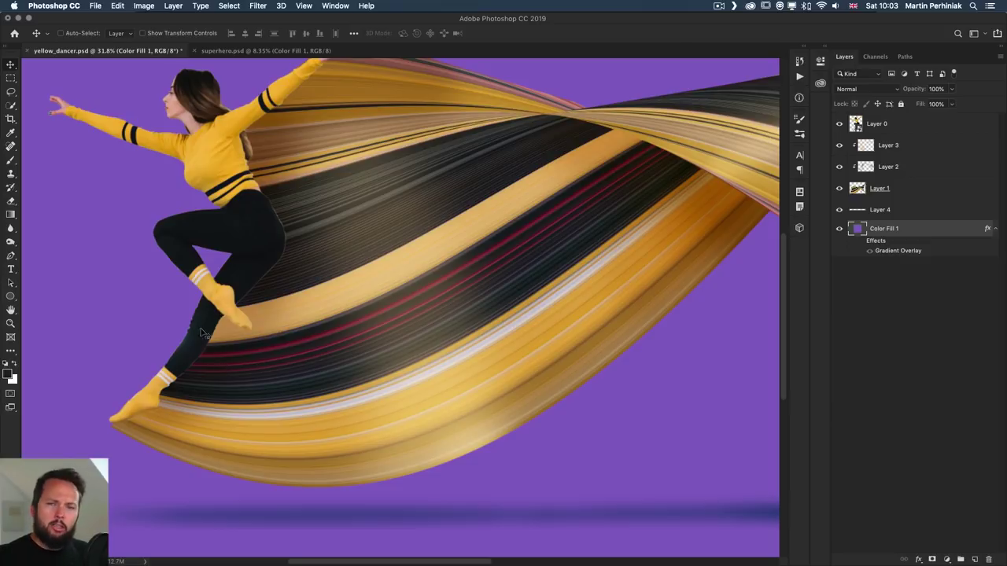
key(z)
drag(122, 386, 332, 260)
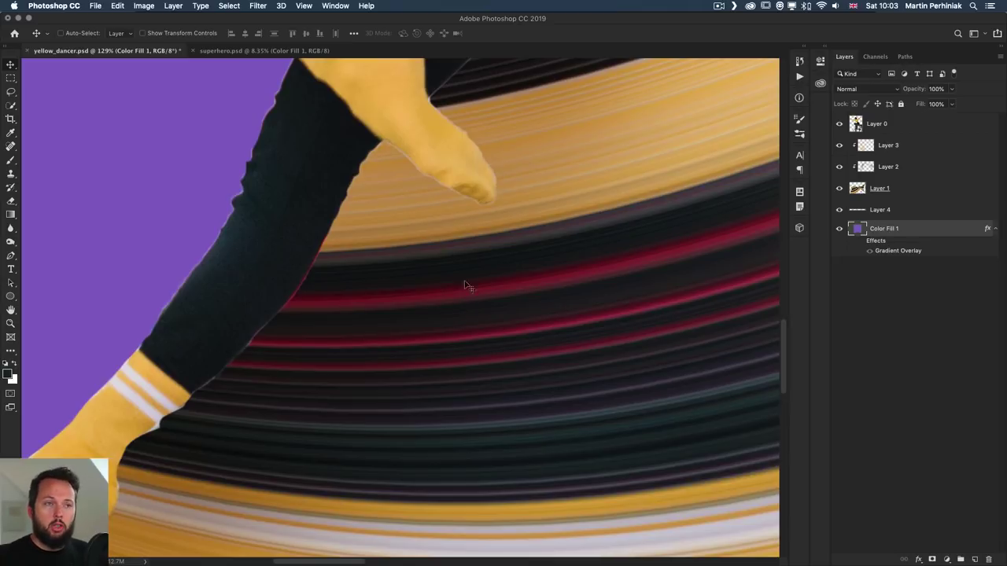
scroll(492, 162, down, 5)
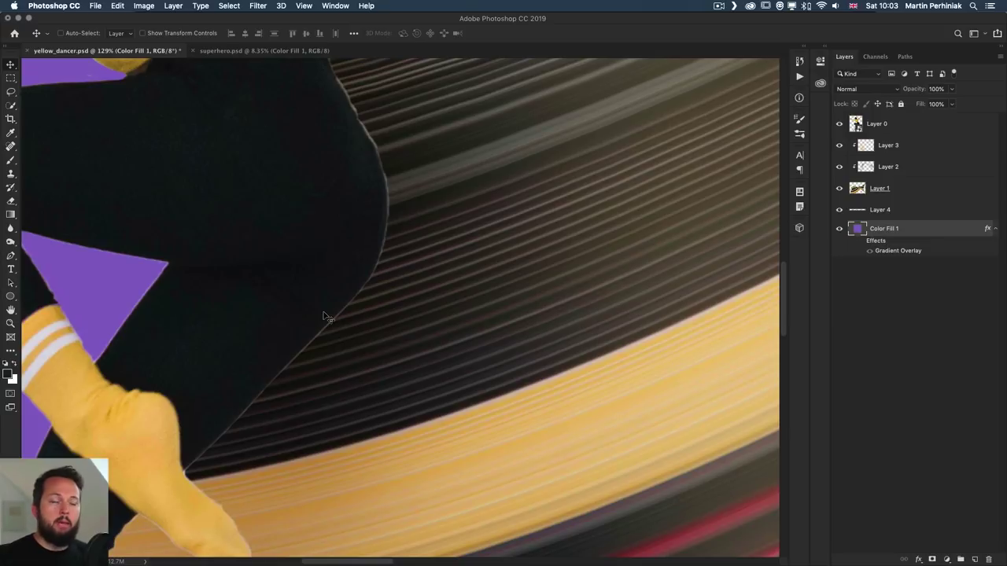
drag(455, 165, 359, 235)
key(z)
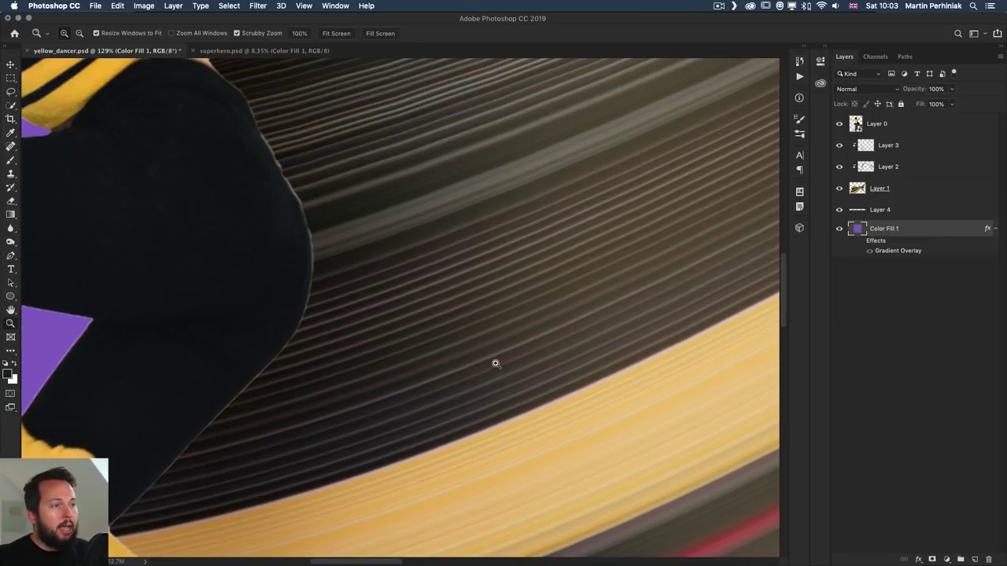
drag(495, 362, 367, 317)
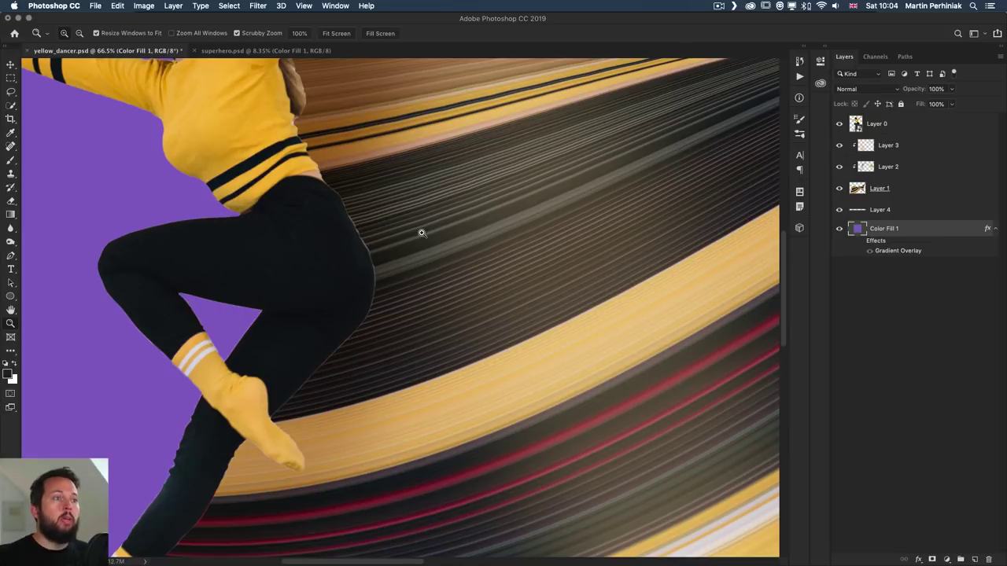
key(super+0)
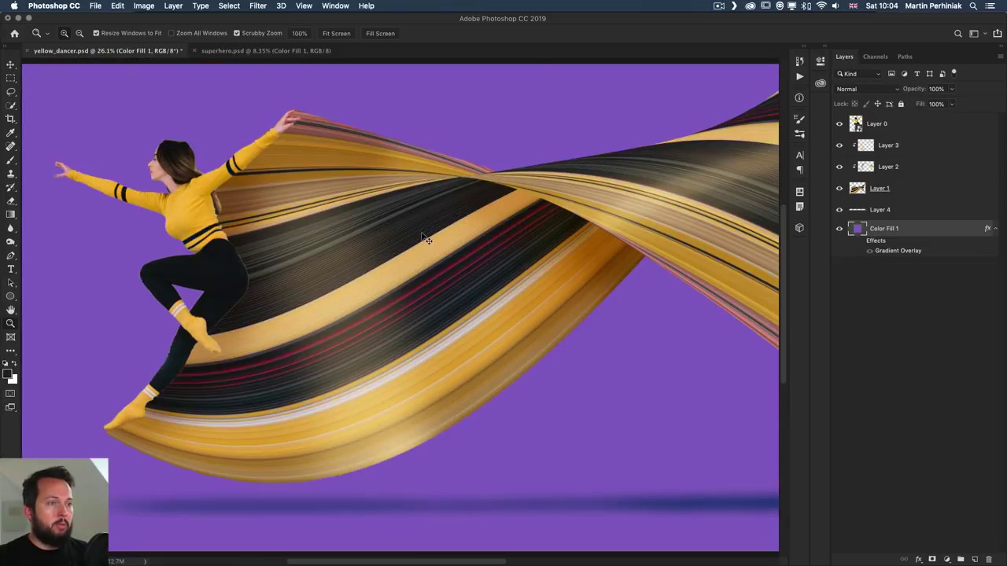
Hide Layers 1 to 4 and move the dancer on Layer 0 slightly toward the centre of the purple canvas
key(v)
drag(839, 146, 840, 210)
super+click(228, 249)
drag(228, 249, 369, 272)
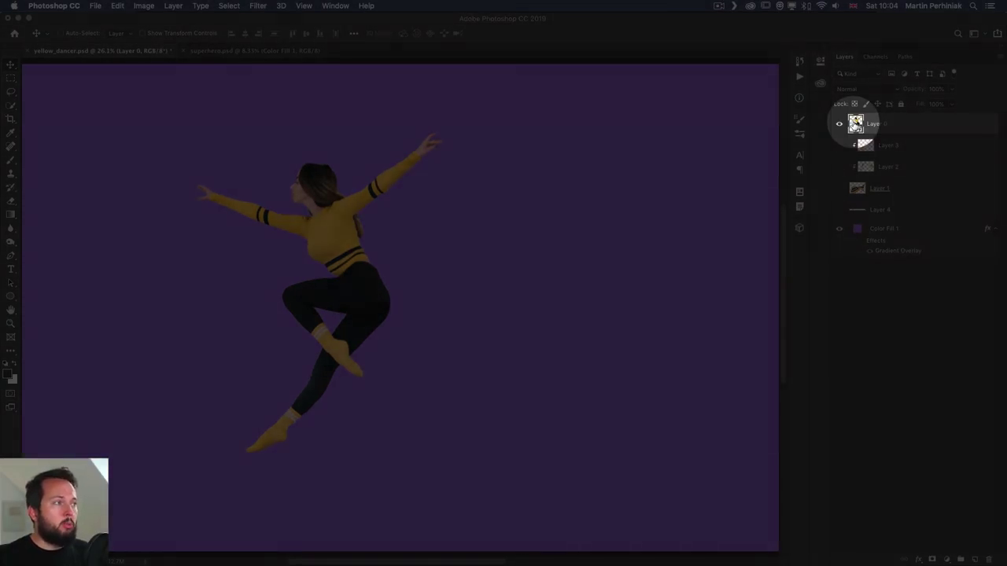
Open the dancer's smart object for editing and inspect the Layer 0 mask on its own
double_click(855, 125)
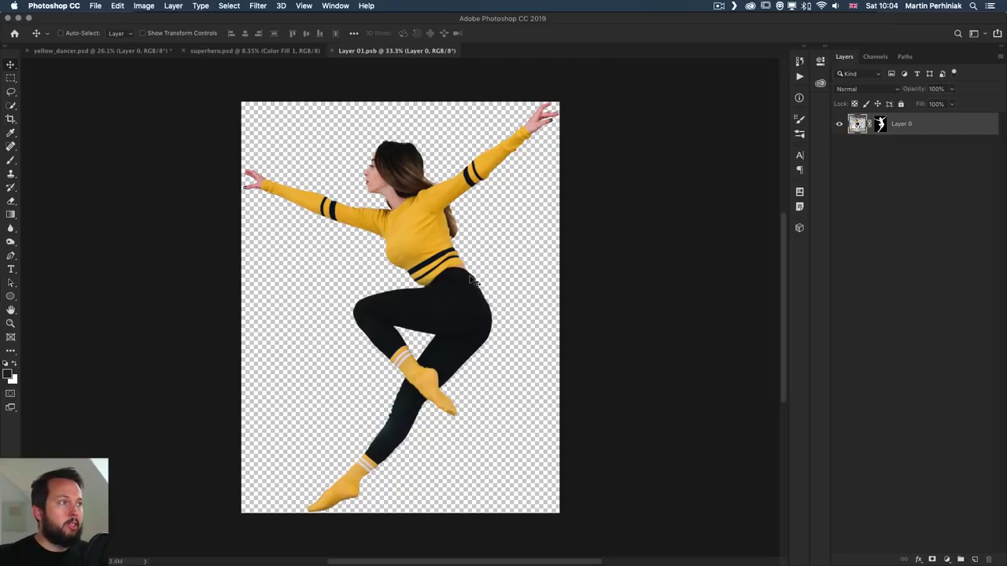
alt+click(884, 129)
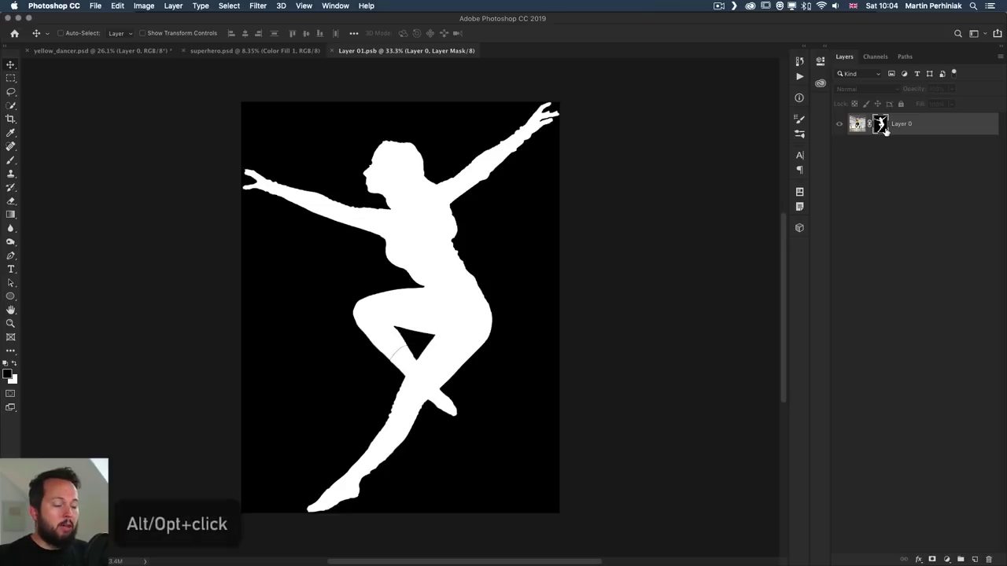
alt+click(880, 128)
alt+click(880, 128)
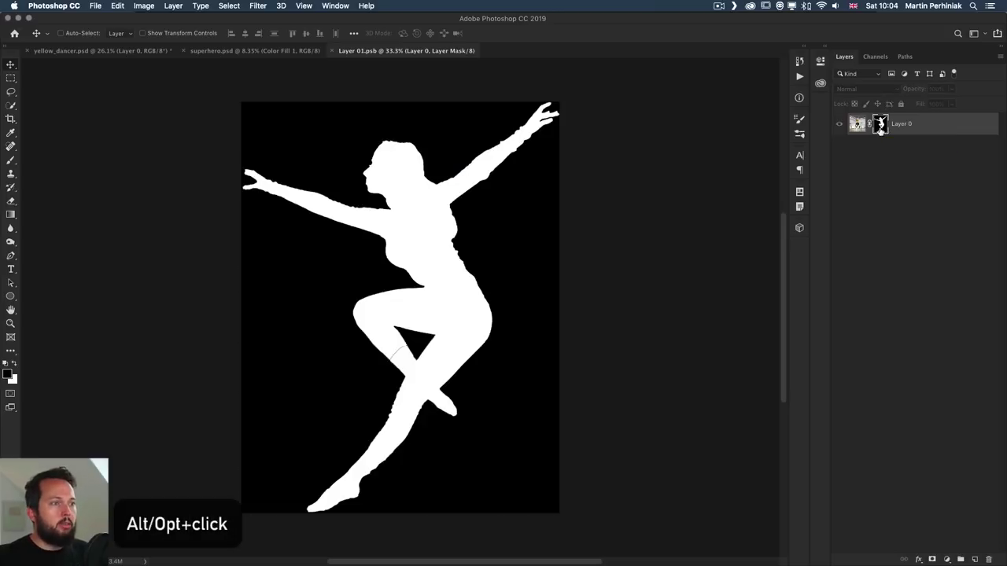
alt+click(881, 128)
Add a new layer beneath the dancer cutout and fill it with white
drag(484, 211, 524, 209)
drag(456, 298, 639, 349)
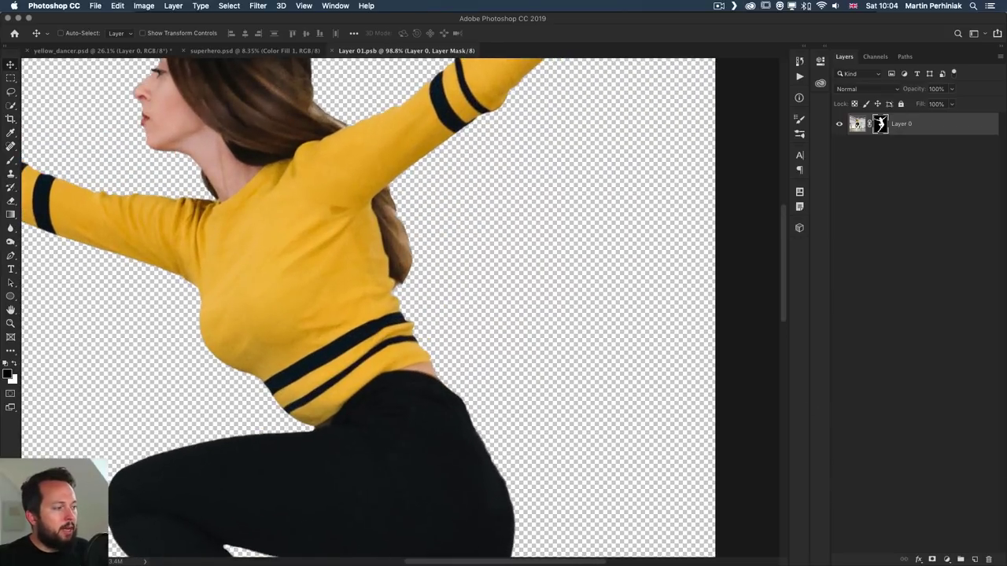
super+click(974, 559)
key(super+BackSpace)
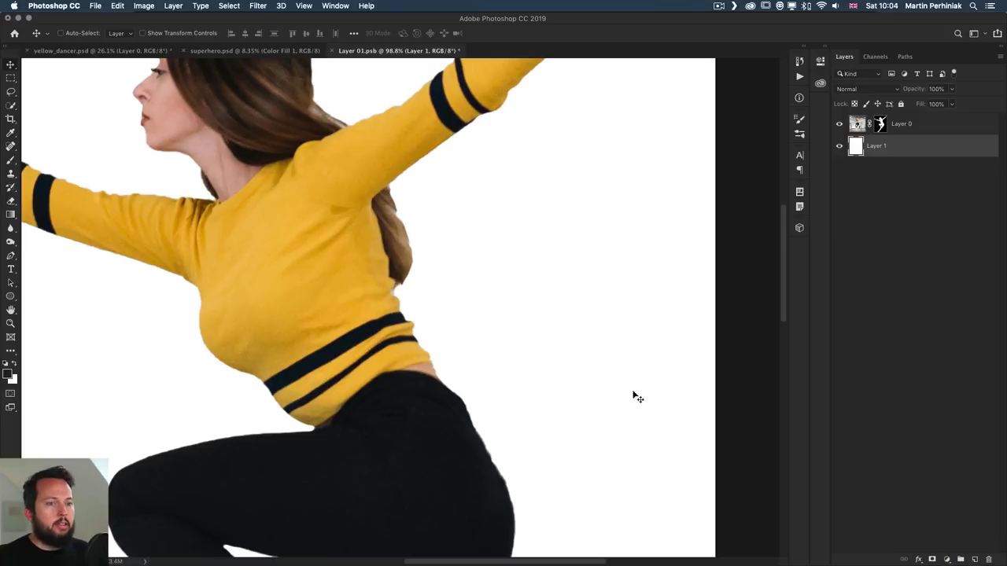
Add a blue solid color fill layer, #1181c1, beneath the dancer and delete the white-filled layer
click(946, 560)
click(958, 361)
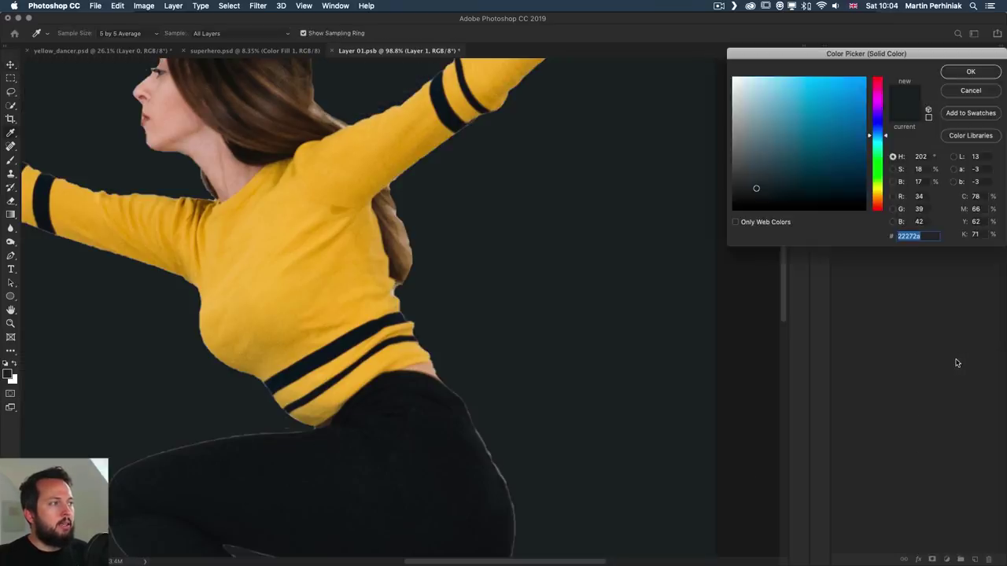
click(854, 109)
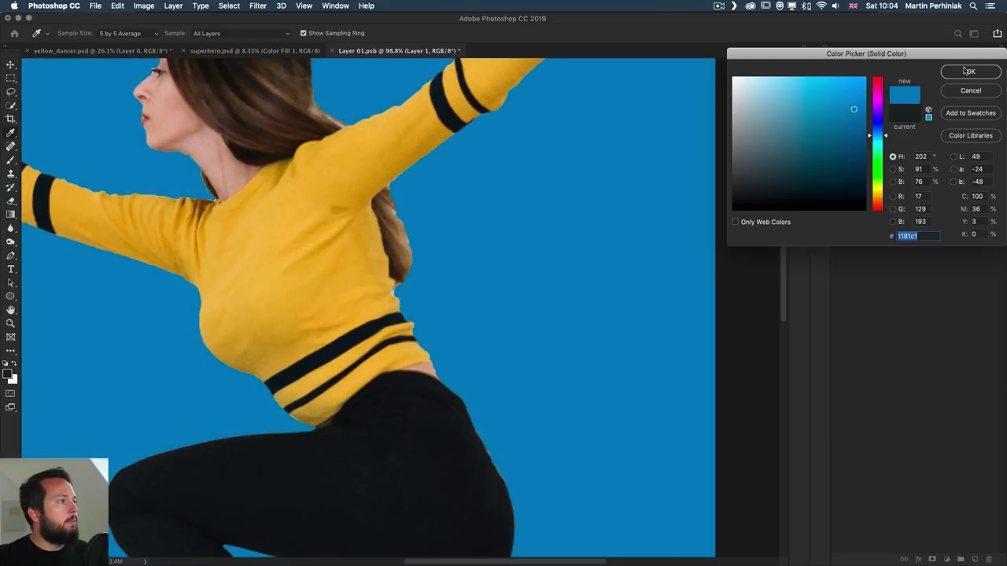
click(967, 71)
click(876, 169)
key(BackSpace)
Paint black on the Layer 0 mask with the Brush to remove the light fringe along the dancer's hip and thigh
click(922, 127)
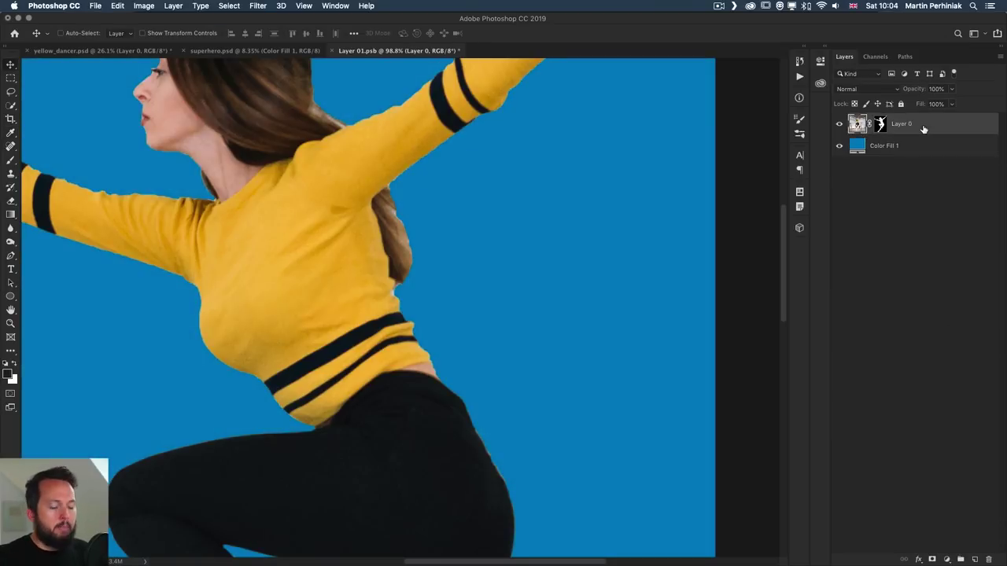
key(b)
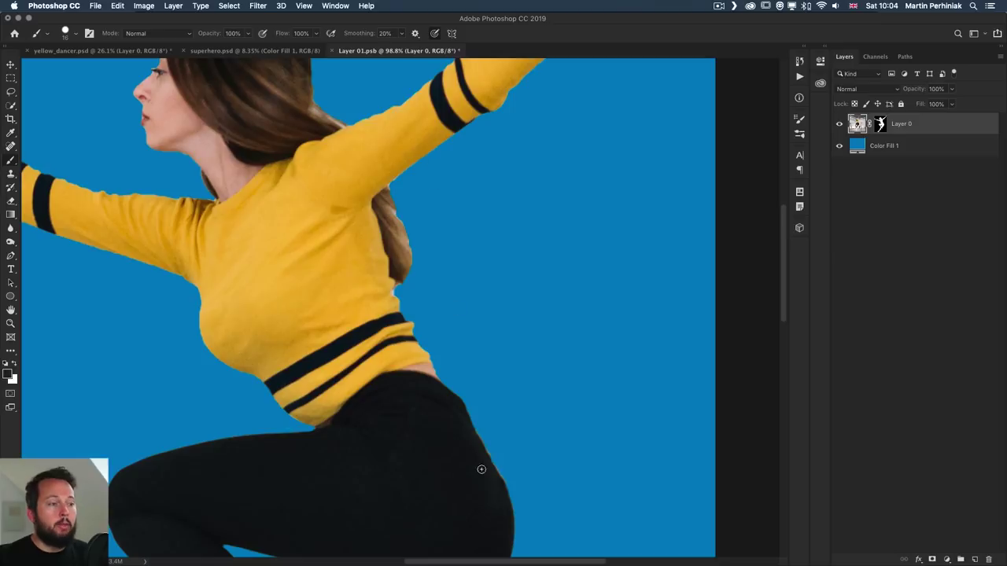
drag(482, 469, 427, 326)
click(880, 123)
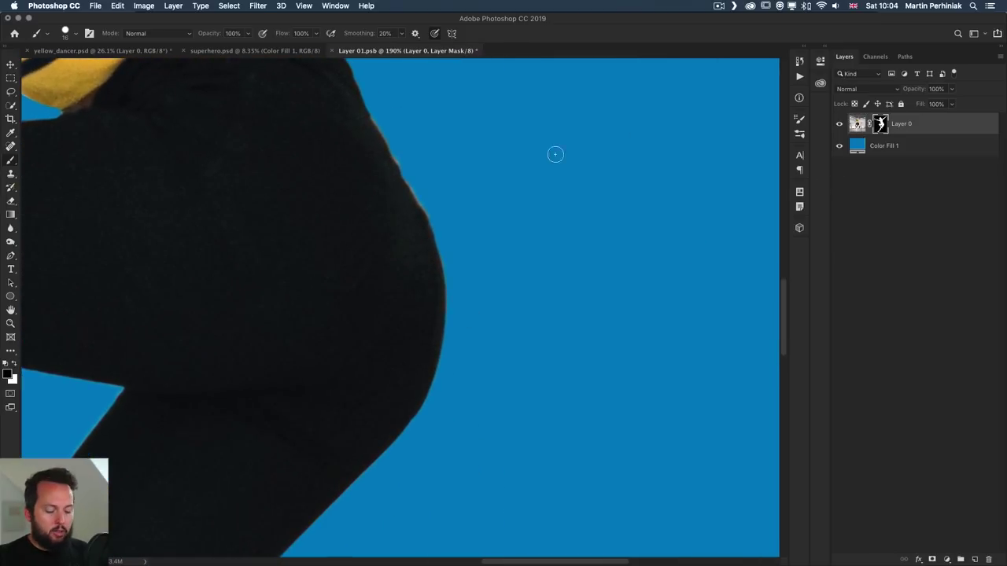
drag(417, 166, 419, 169)
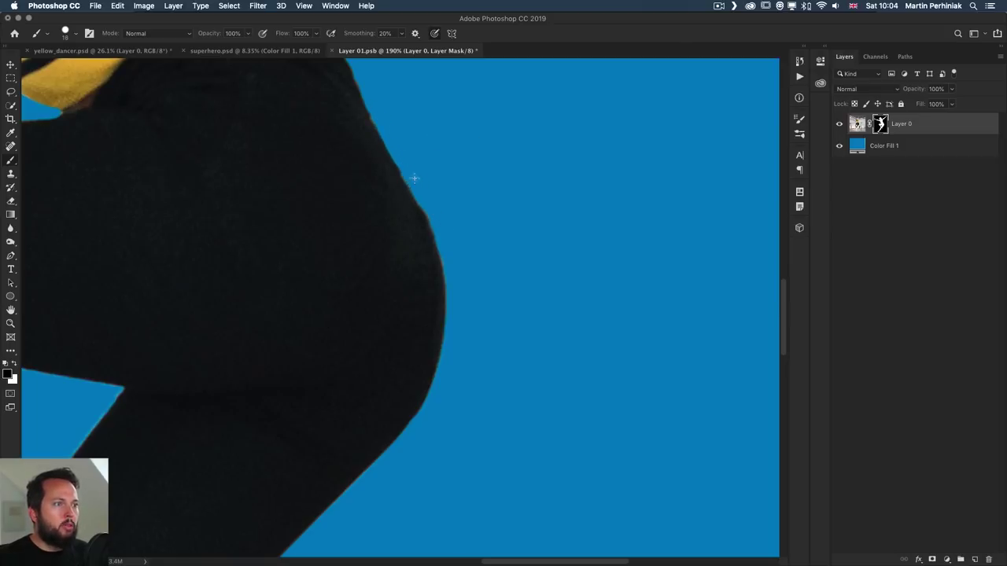
scroll(382, 114, up, 2)
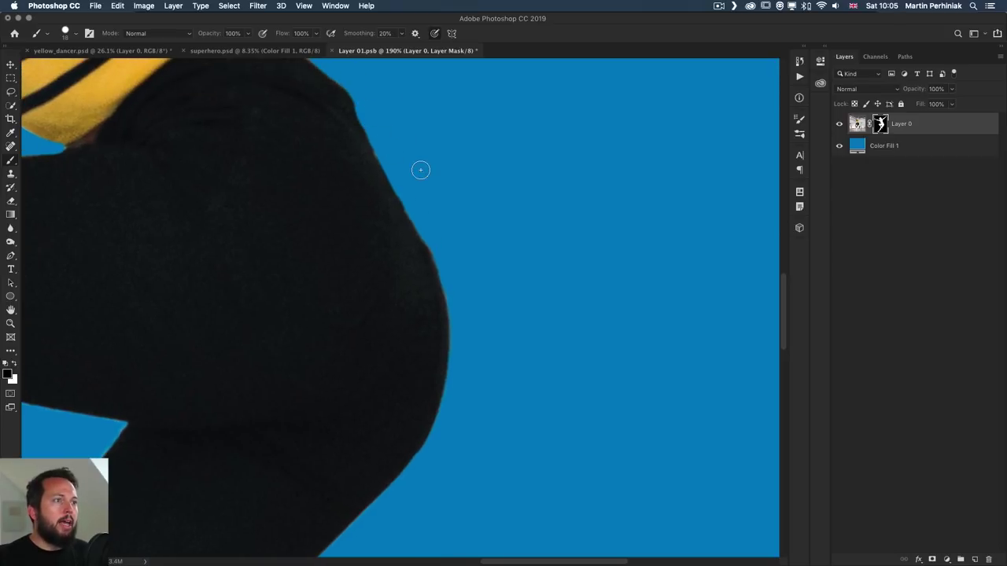
drag(461, 299, 474, 165)
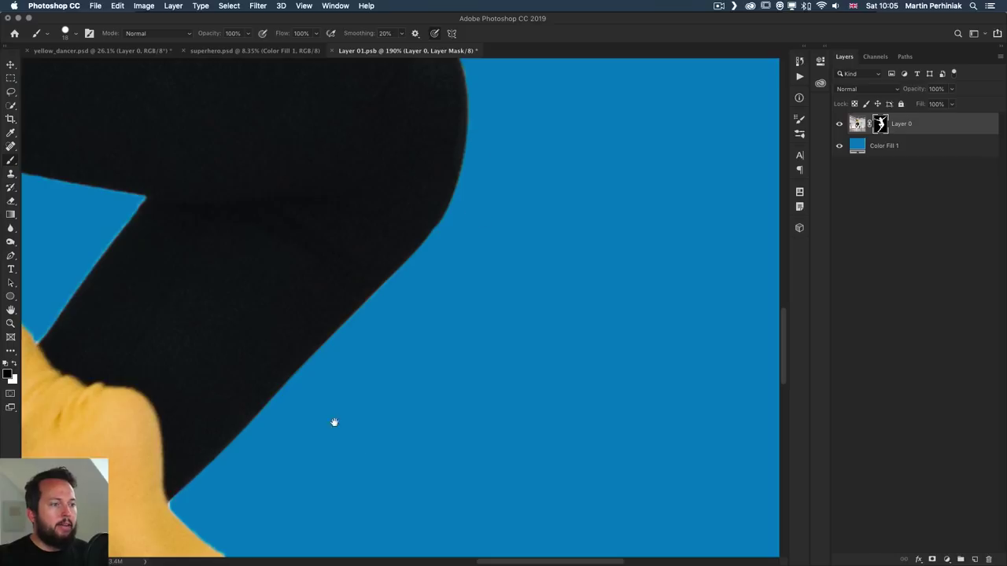
mouse_move(462, 220)
mouse_down()
mouse_move(436, 317)
mouse_move(464, 268)
mouse_up()
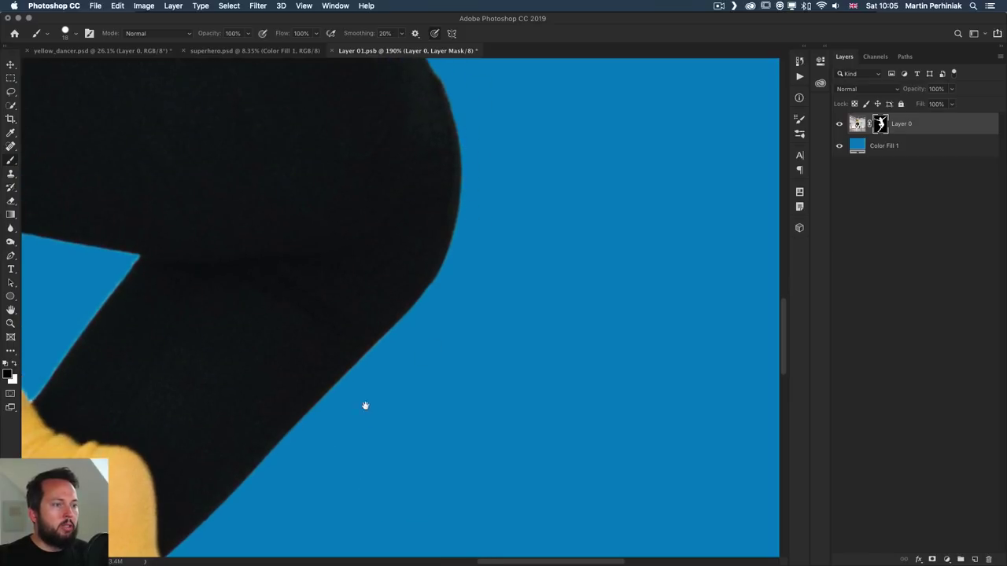
Start a Pen tool path on the dancer's lower leg, at the lower end of the red fringe along the calf
scroll(364, 404, down, 10)
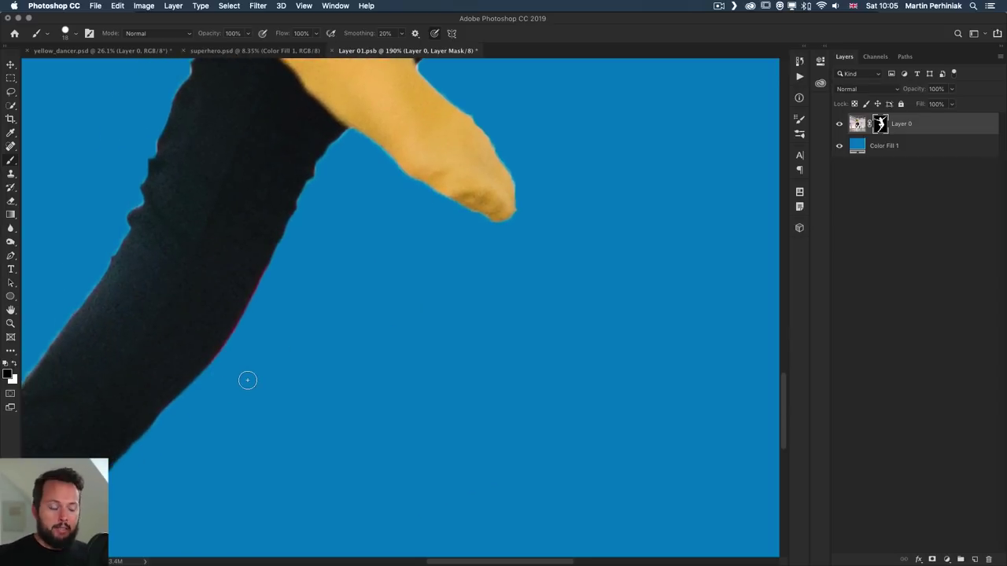
key(p)
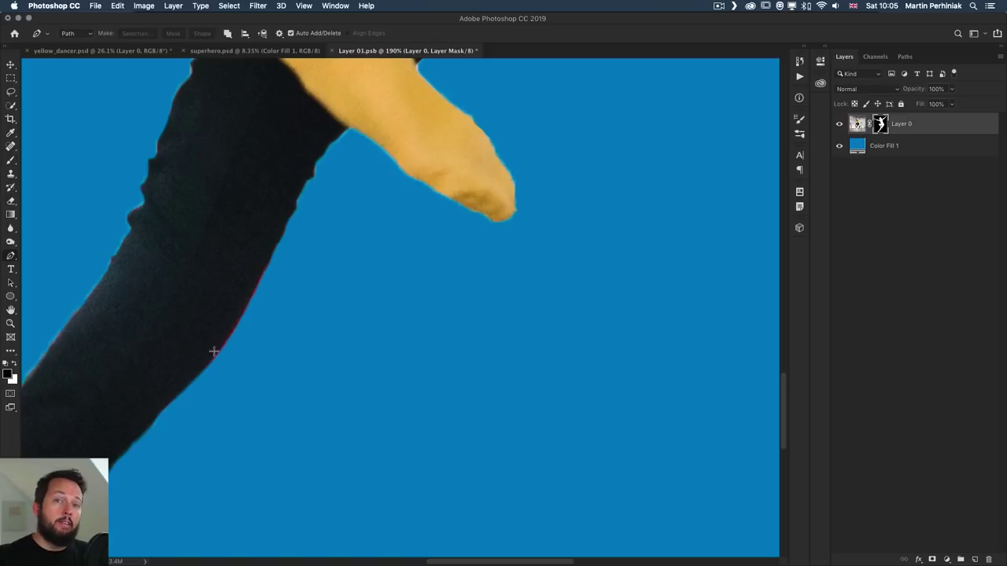
scroll(202, 359, up, 3)
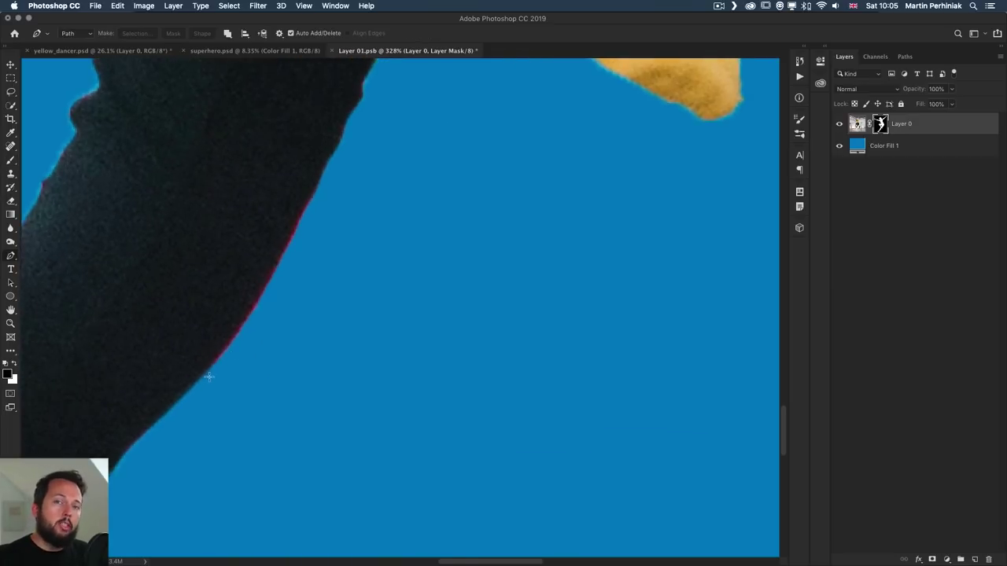
drag(205, 372, 233, 364)
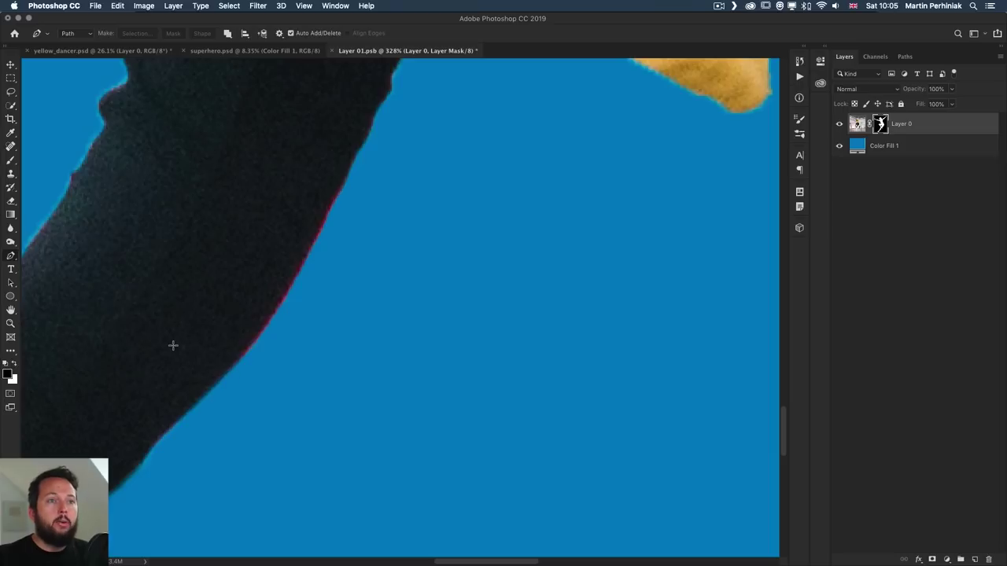
click(86, 33)
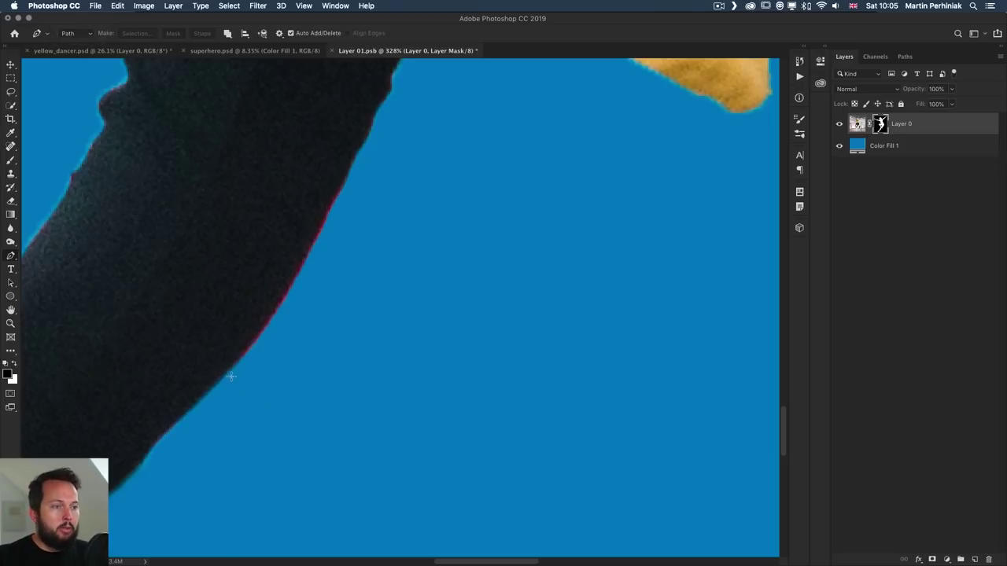
click(232, 378)
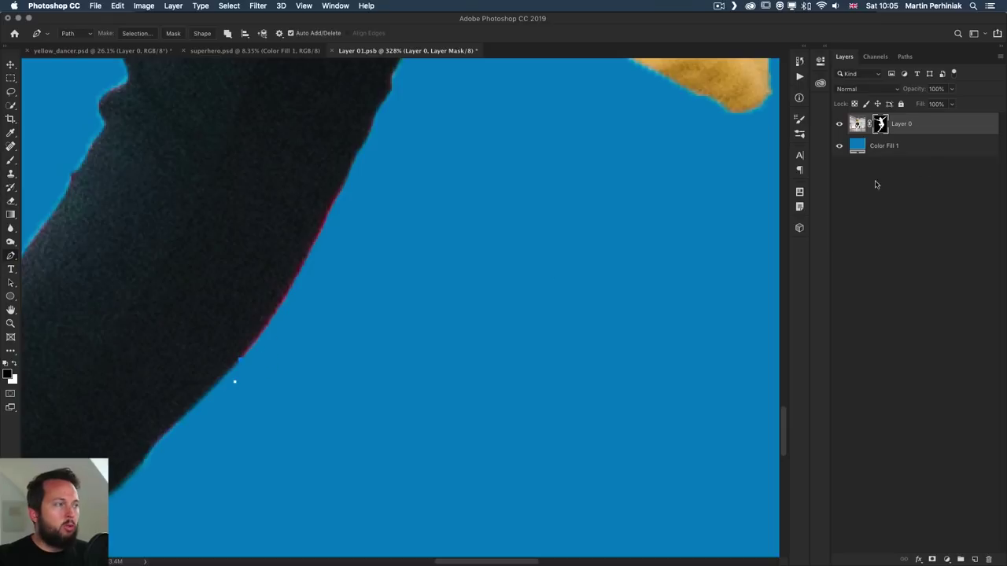
Recolor the Color Fill 1 background layer to a dark yellow by shifting its hue
double_click(861, 146)
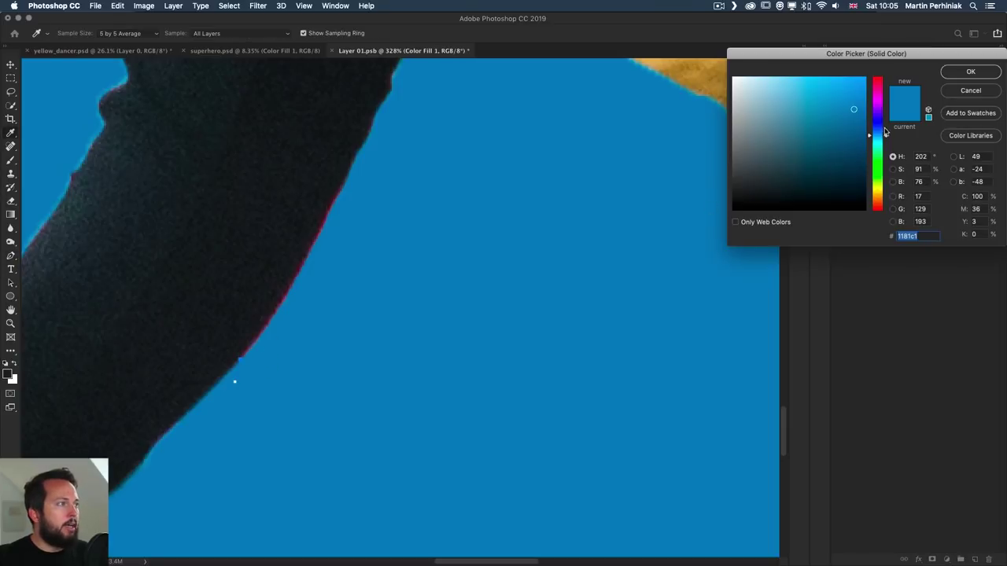
drag(884, 133, 879, 192)
click(971, 72)
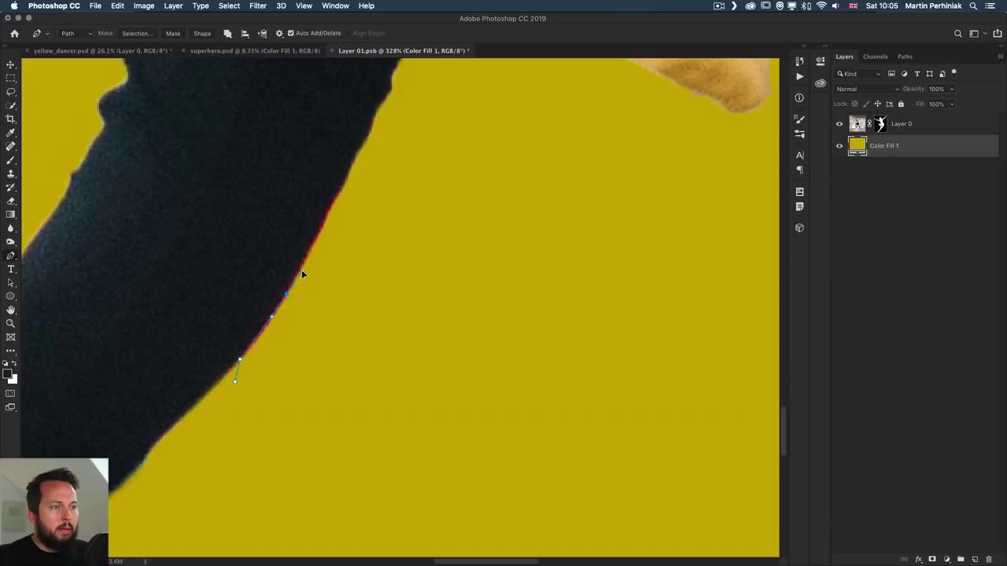
Trace the path just inside the red fringe along the calf and close it with a loop through the background
drag(302, 274, 309, 235)
drag(309, 236, 307, 250)
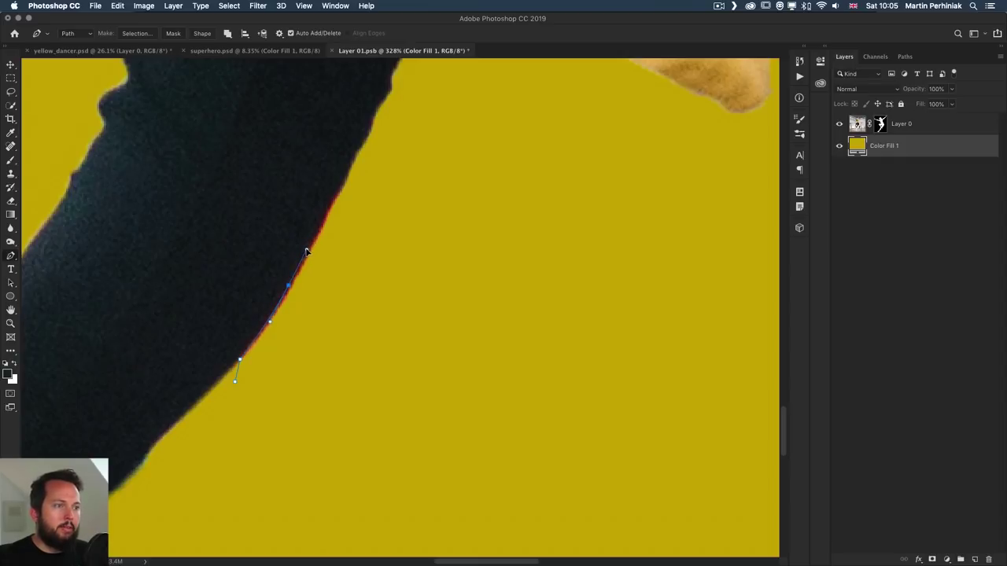
click(324, 208)
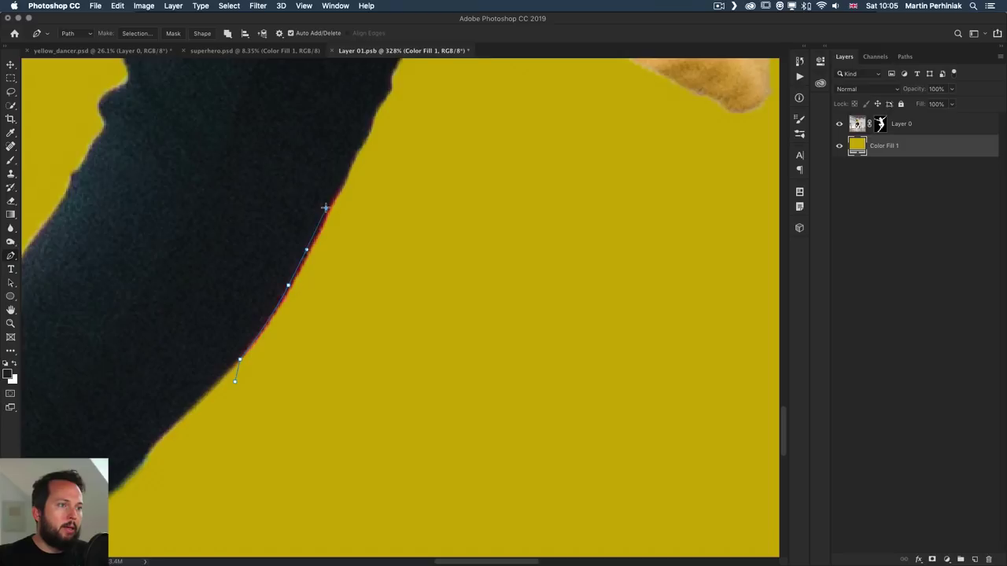
drag(327, 211, 339, 193)
click(339, 191)
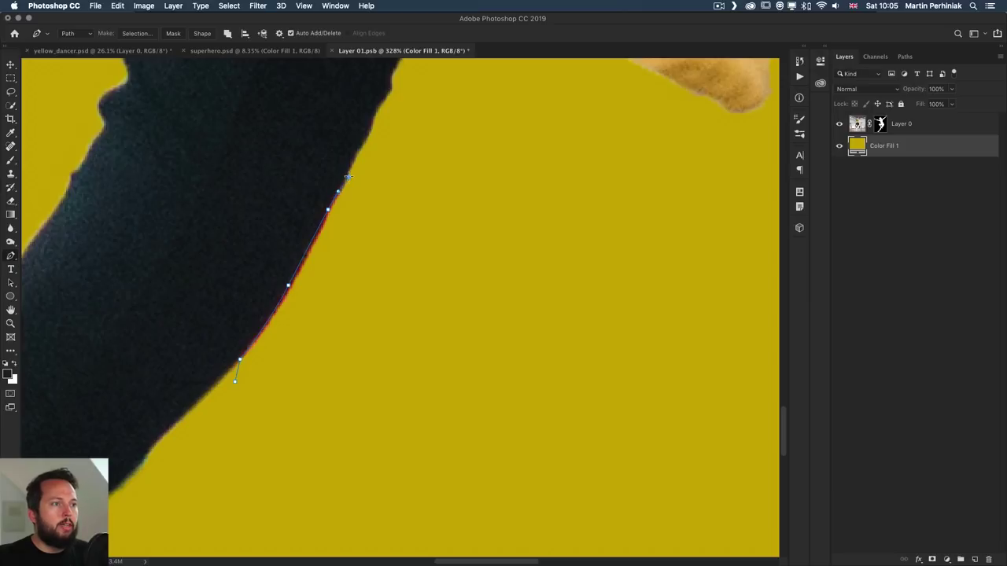
click(350, 171)
click(393, 190)
click(421, 279)
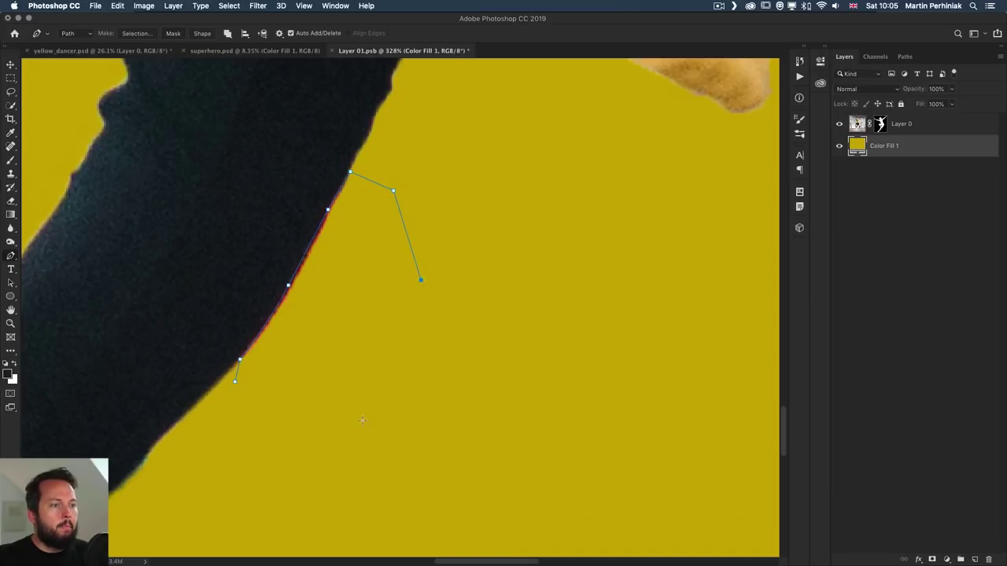
click(362, 421)
click(280, 414)
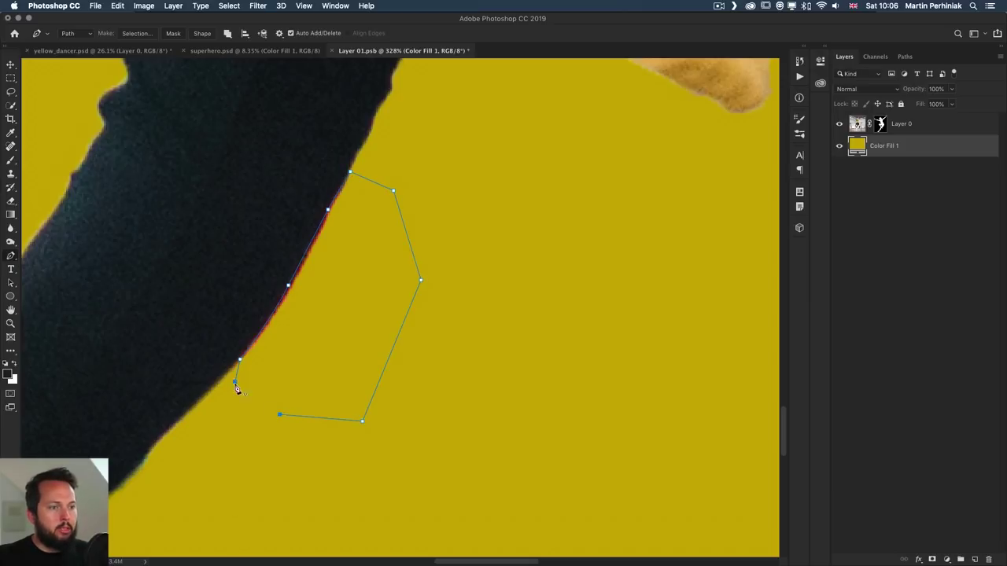
click(235, 383)
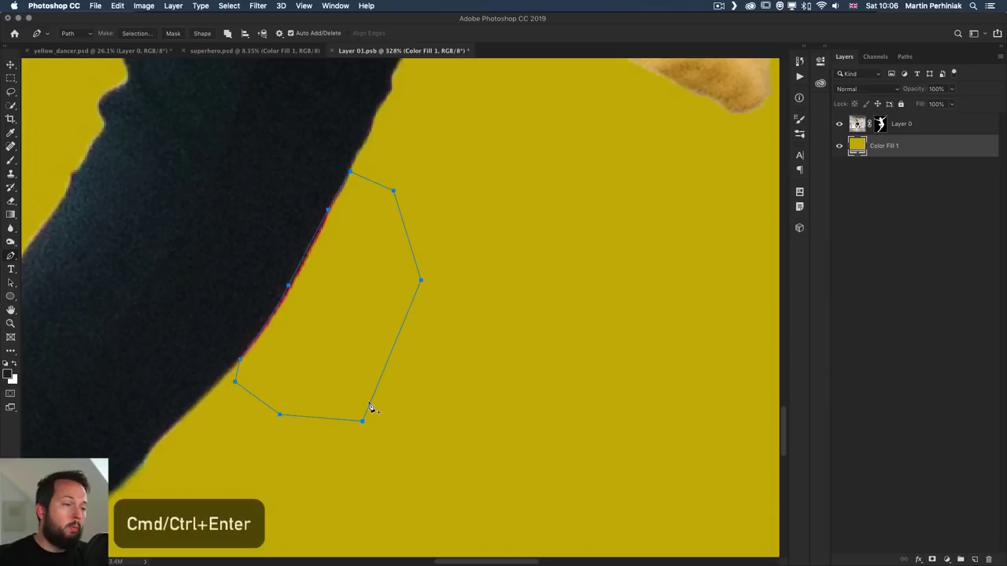
Convert the closed path to a selection and fill it with black on the Layer 0 mask
key(ctrl+Return)
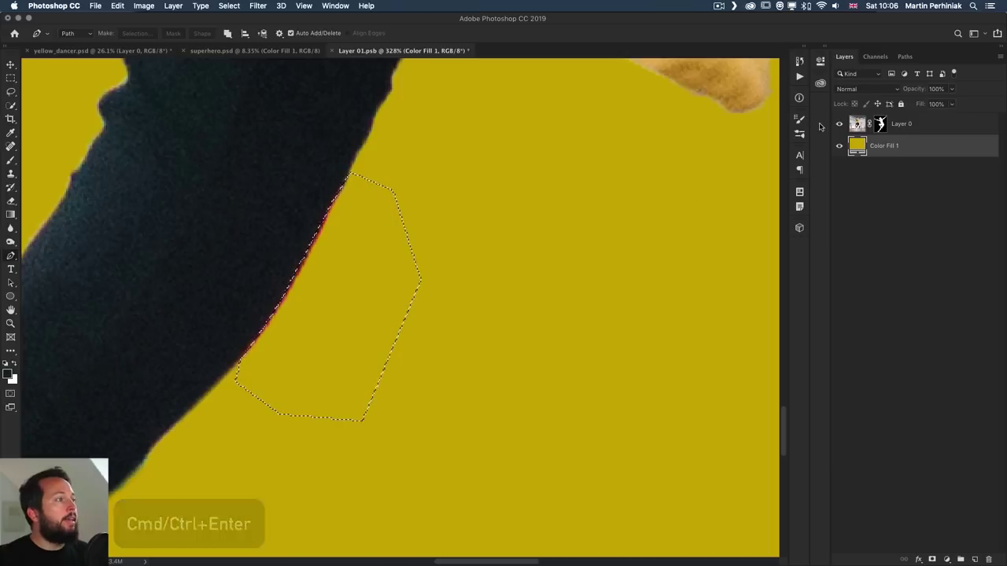
click(881, 124)
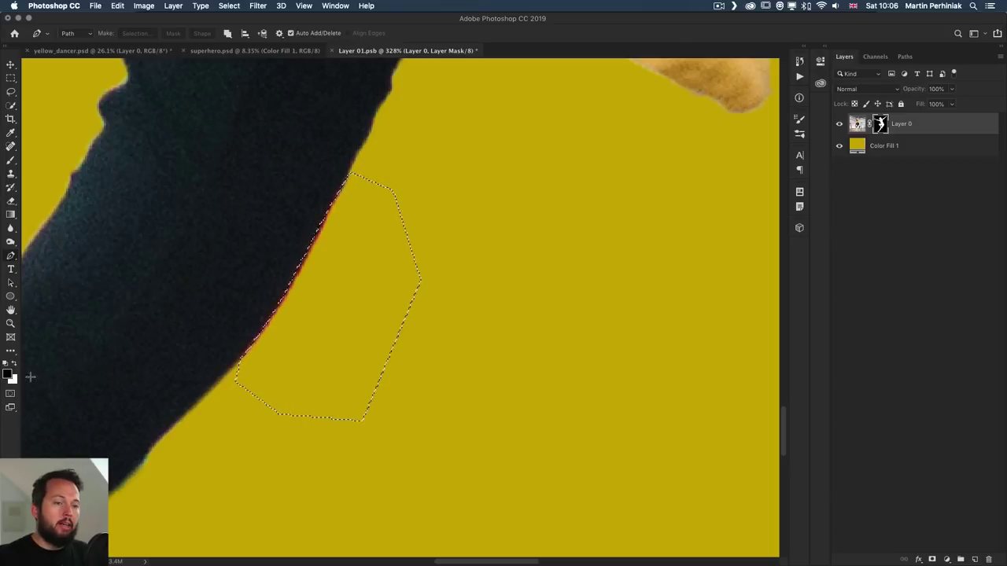
key(alt+BackSpace)
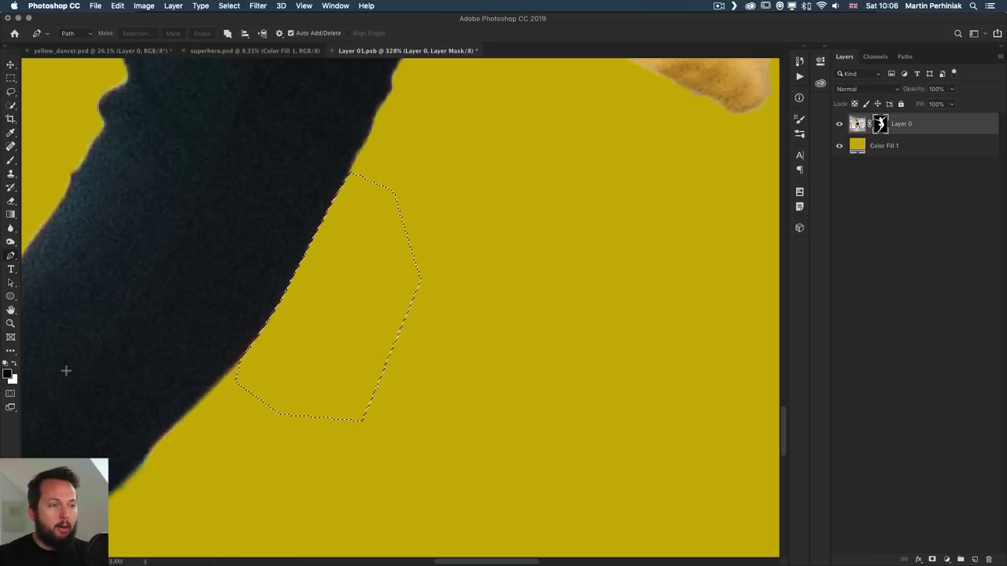
Brush black along the calf edge inside the selection, deselect, and smooth the remaining bump on the mask edge with an 11 px brush
key(b)
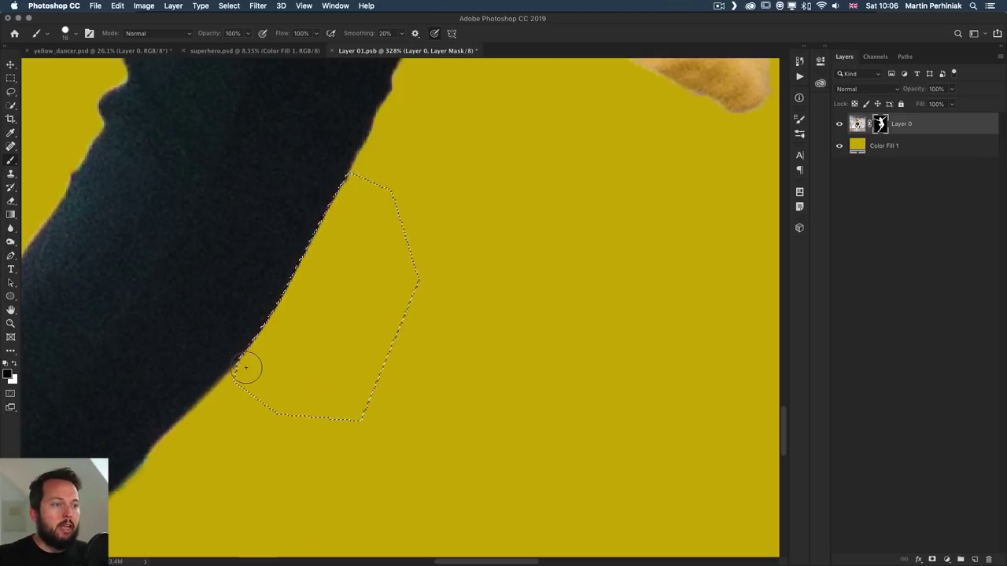
drag(246, 367, 281, 309)
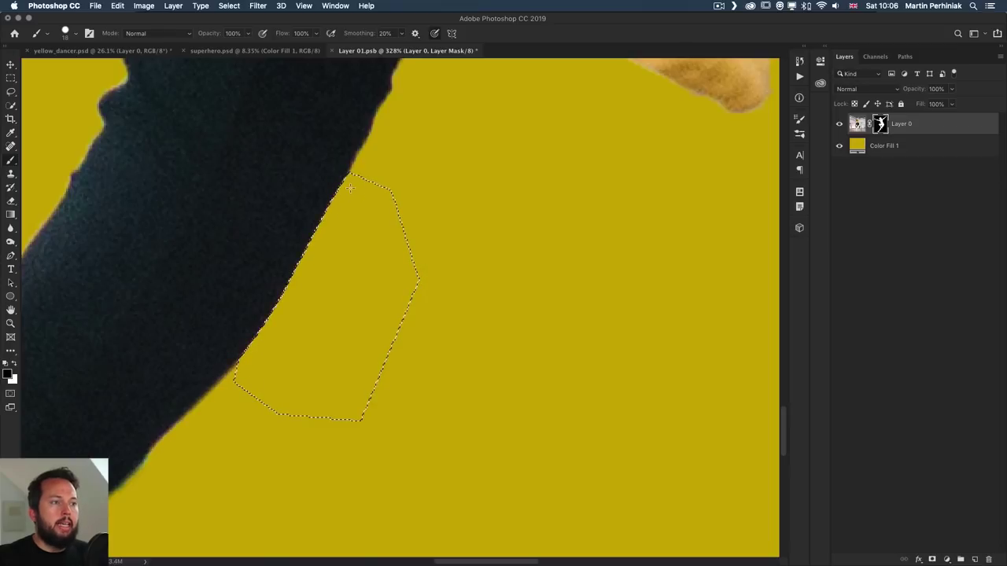
key(super+d)
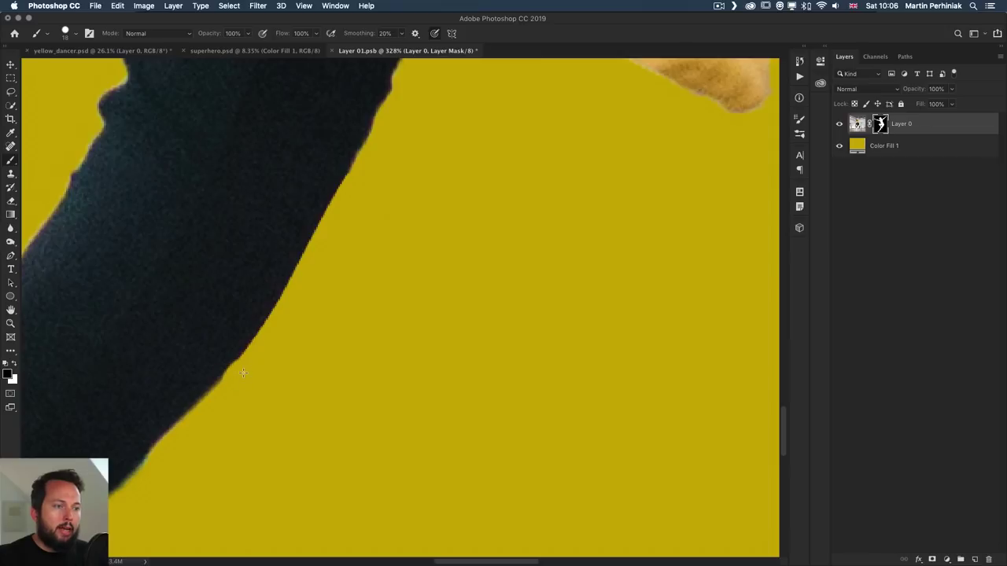
drag(249, 373, 240, 372)
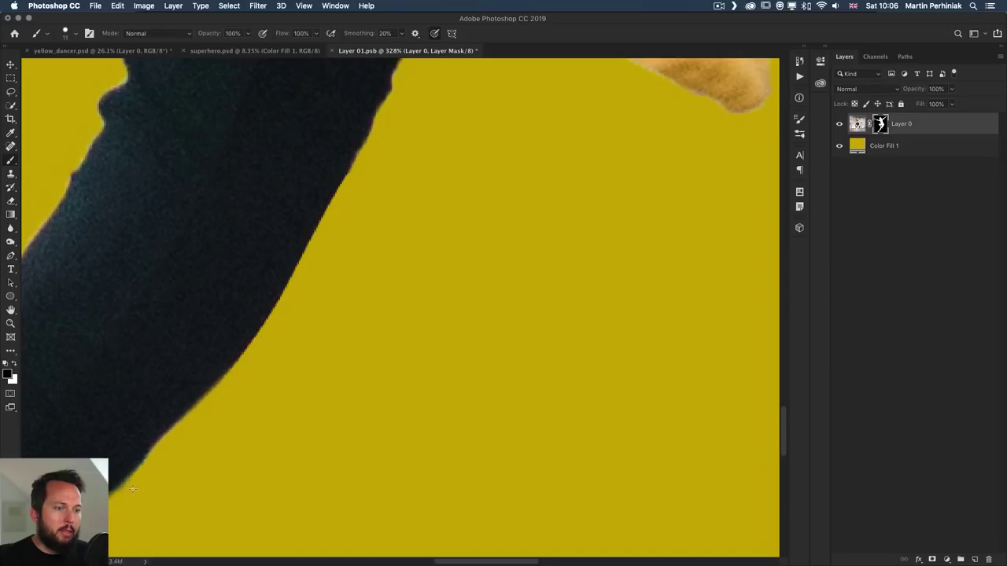
Inspect the cutout's edges along the legs, hip, waist and hair, and fit the whole dancer in view
scroll(432, 258, down, 5)
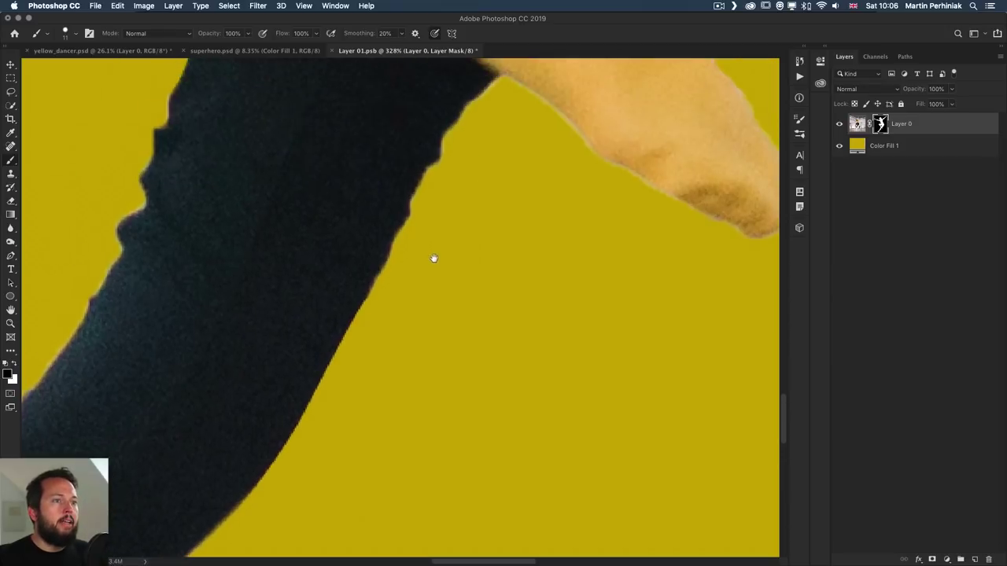
scroll(472, 308, down, 10)
drag(420, 341, 380, 241)
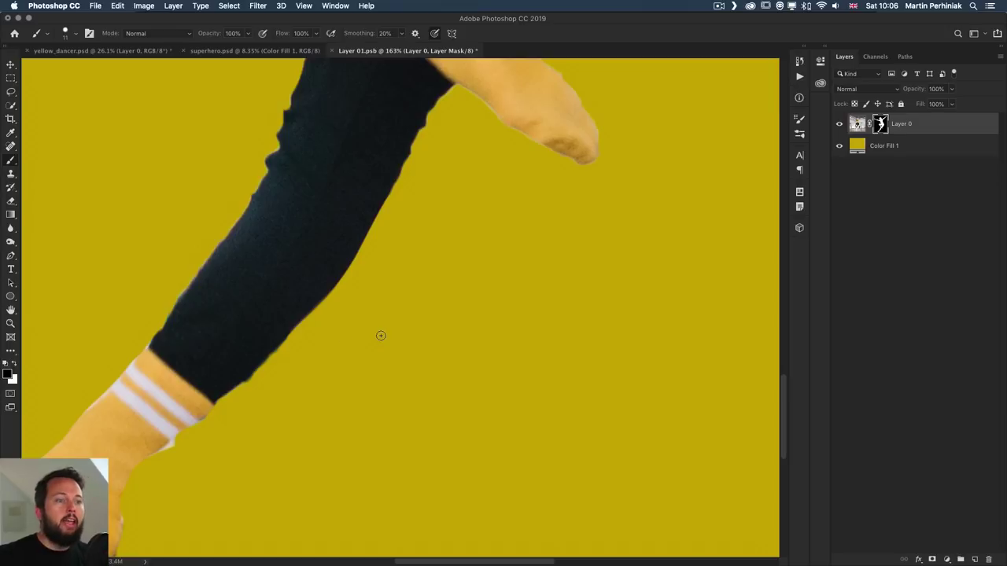
scroll(207, 335, up, 5)
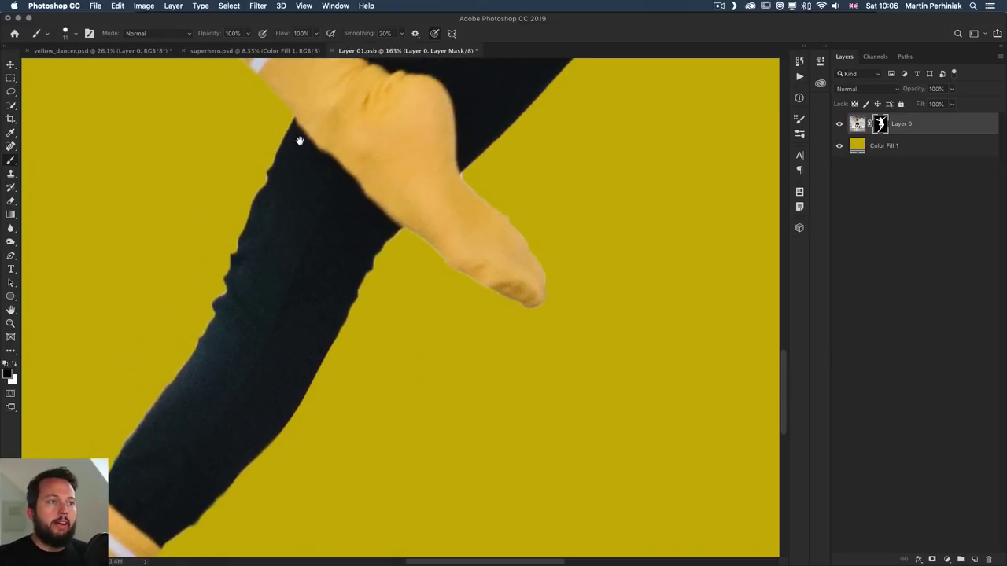
drag(299, 140, 274, 347)
drag(663, 252, 553, 418)
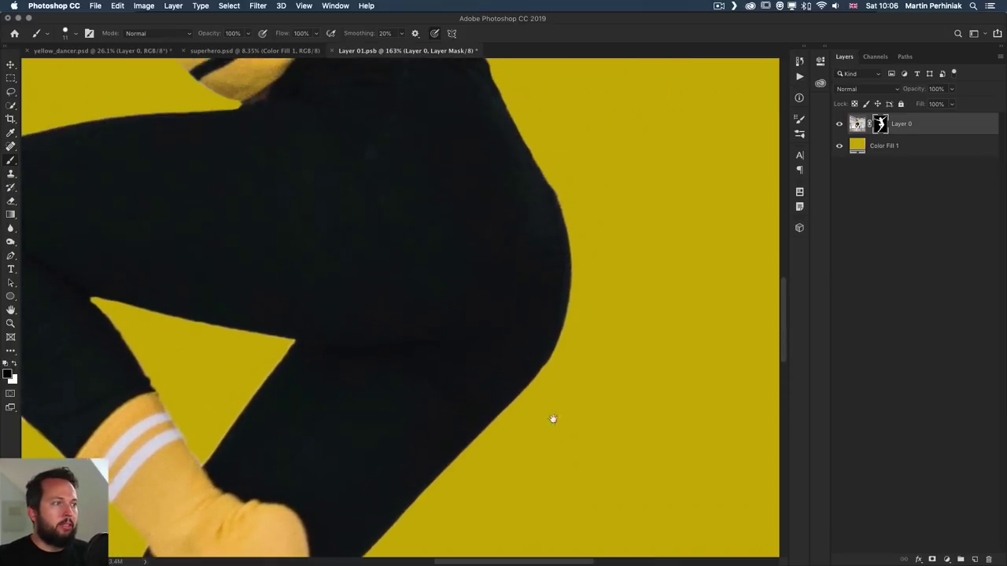
scroll(410, 319, up, 10)
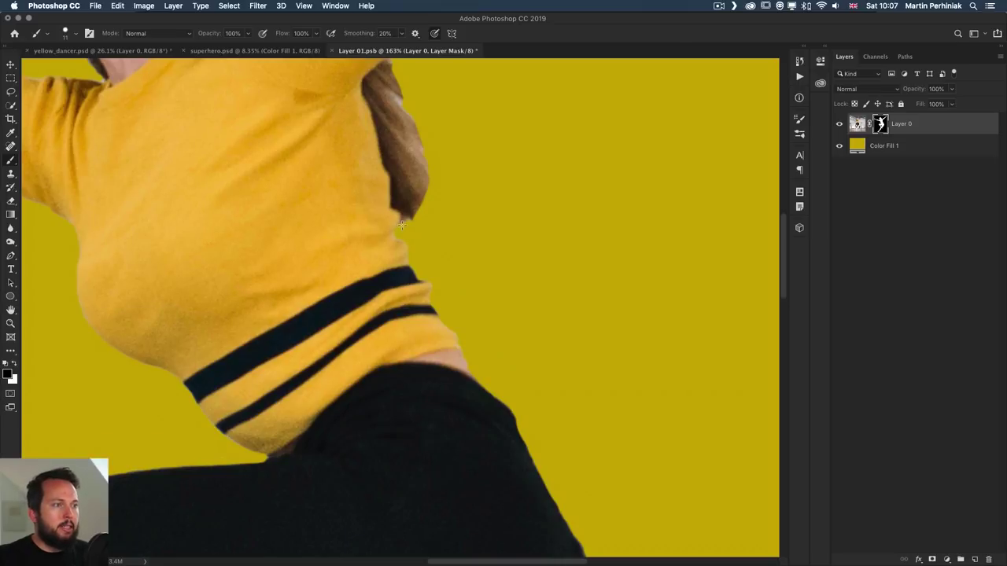
scroll(434, 165, up, 3)
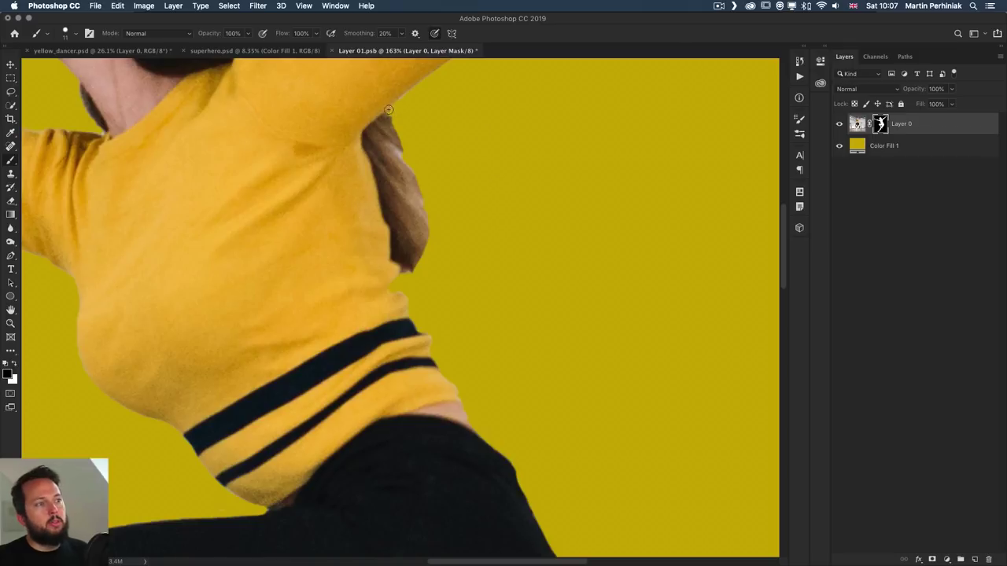
key(v)
key(super+0)
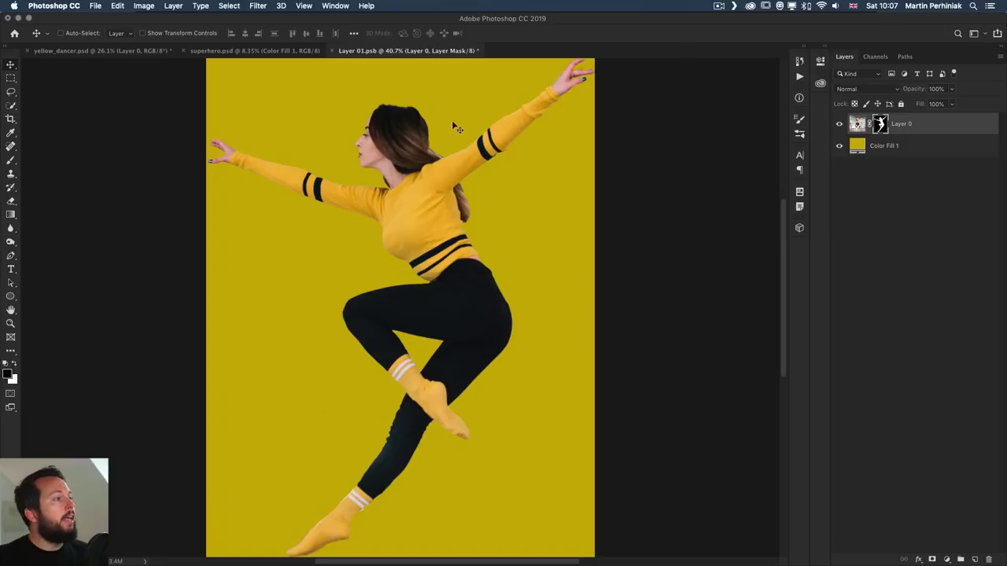
Hide the Color Fill 1 layer inside the smart object, then save and close it to update the dancer in yellow_dancer.psd
click(838, 146)
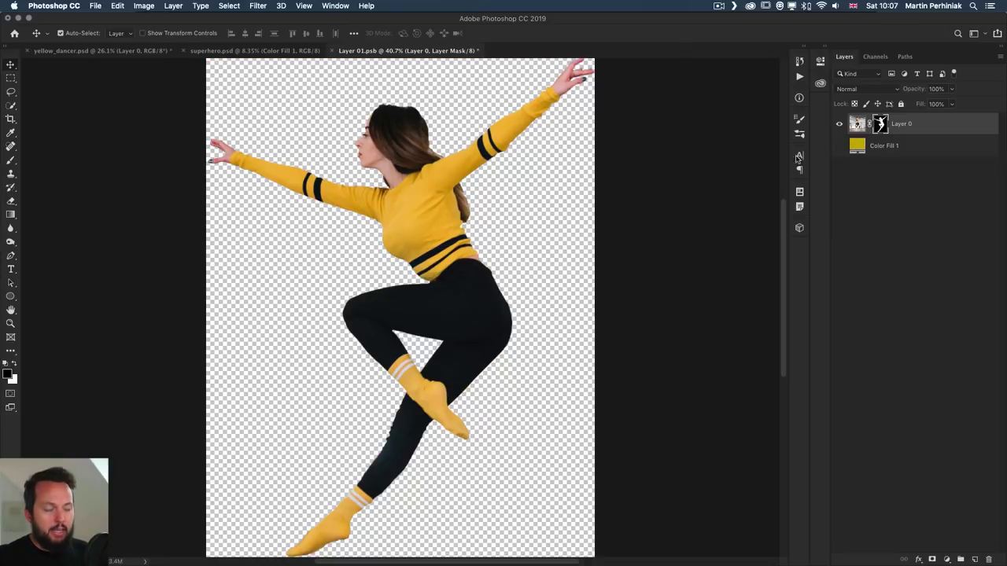
key(ctrl+s)
key(ctrl+w)
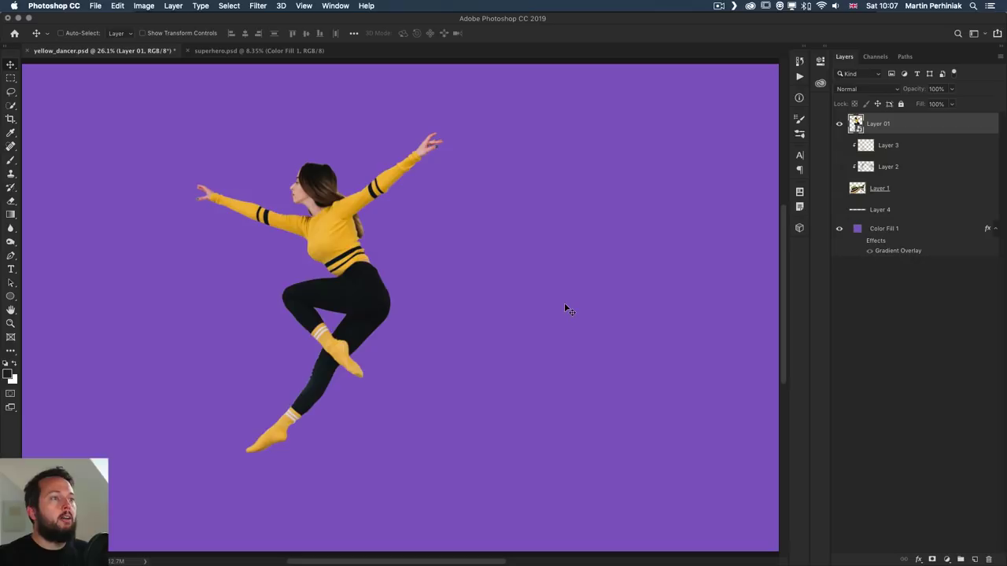
scroll(362, 361, up, 2)
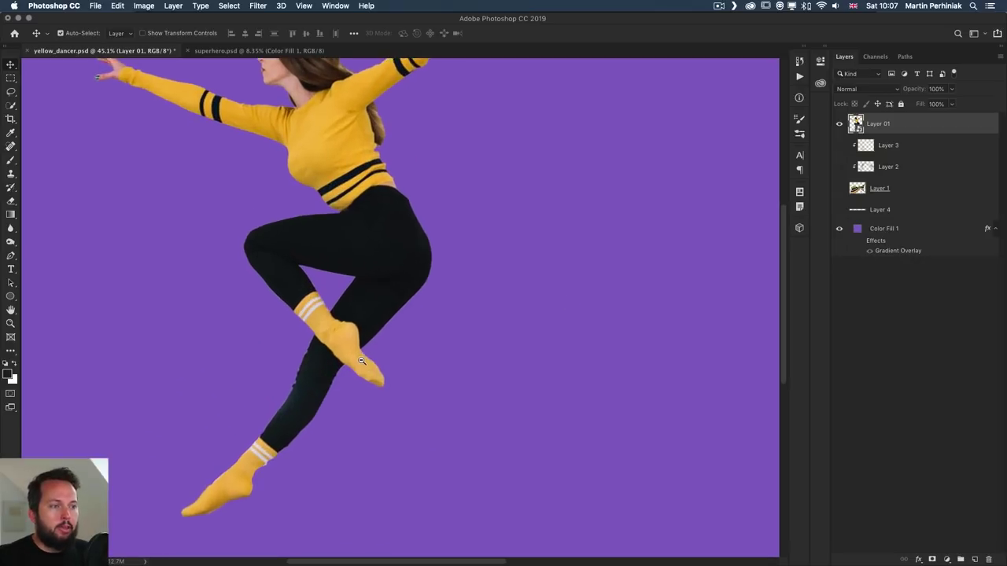
scroll(357, 361, down, 2)
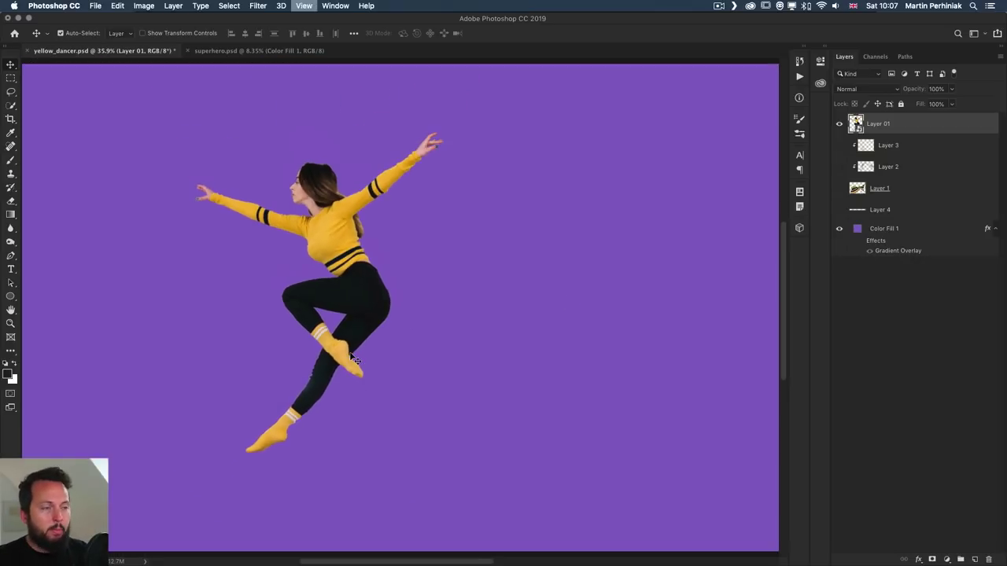
Move the dancer slightly down and horizontally across to the right side of the purple canvas
super+click(356, 286)
drag(356, 286, 356, 302)
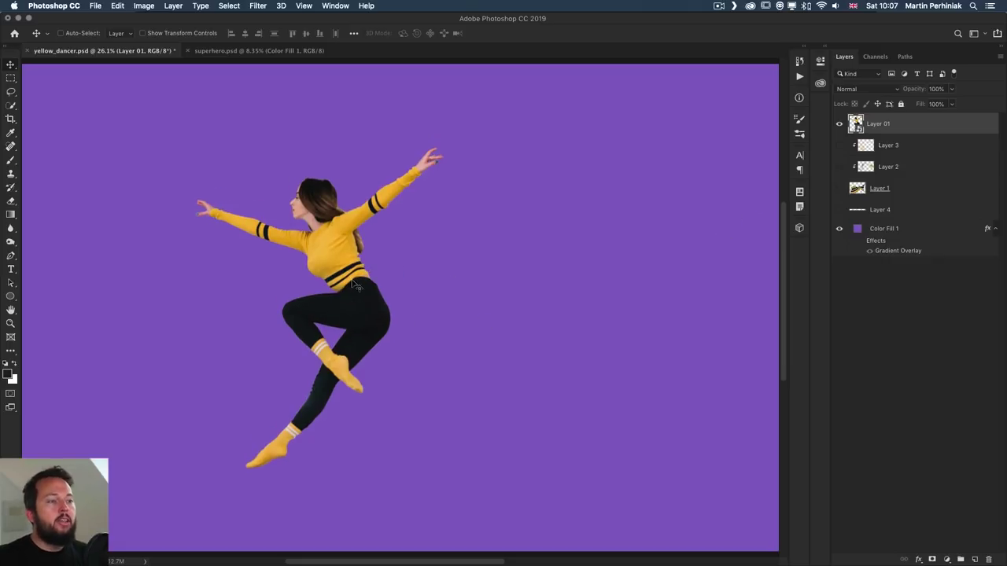
drag(356, 283, 663, 283)
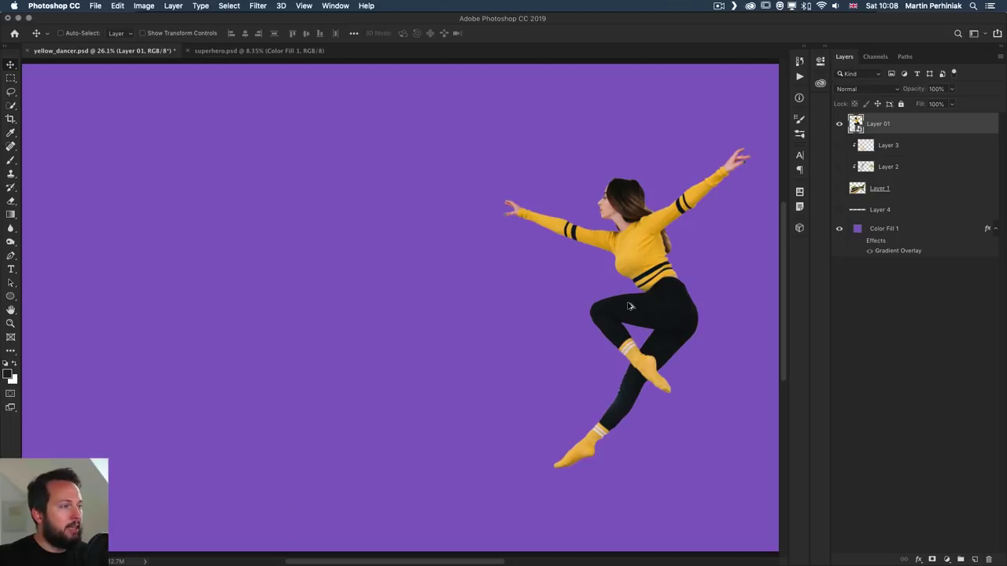
Duplicate the Layer 01 smart object and rasterize the upper copy
key(alt+Left)
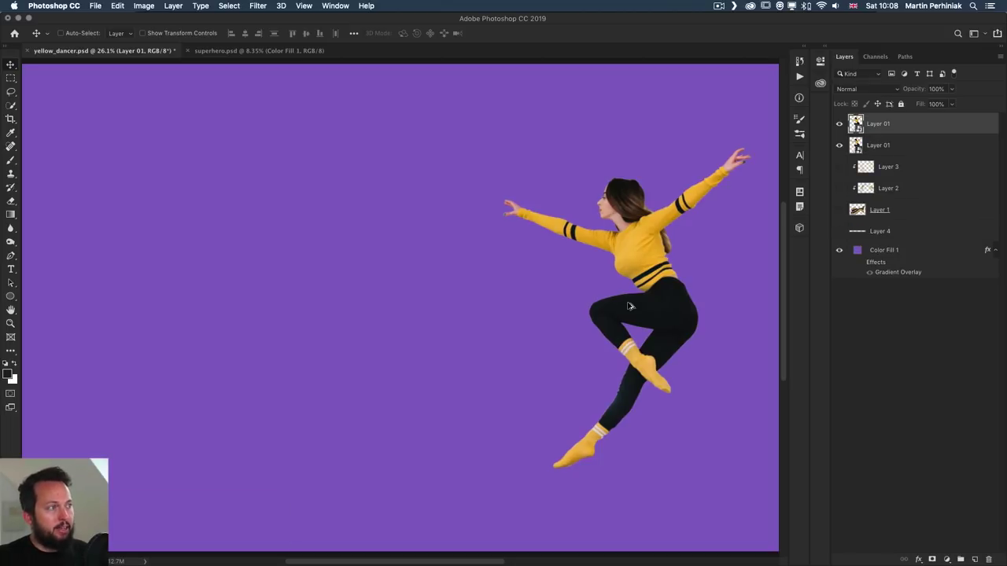
right_click(914, 125)
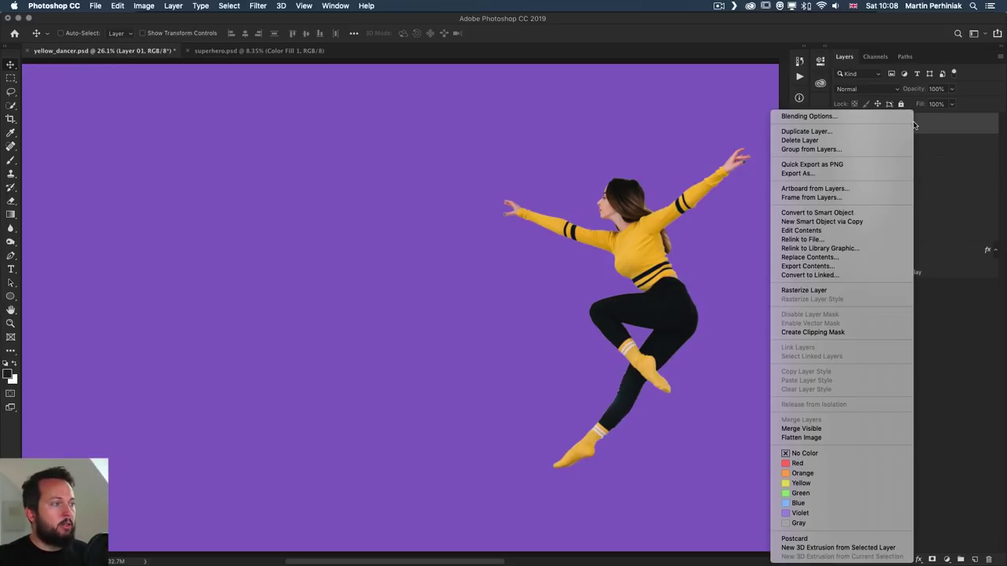
click(842, 293)
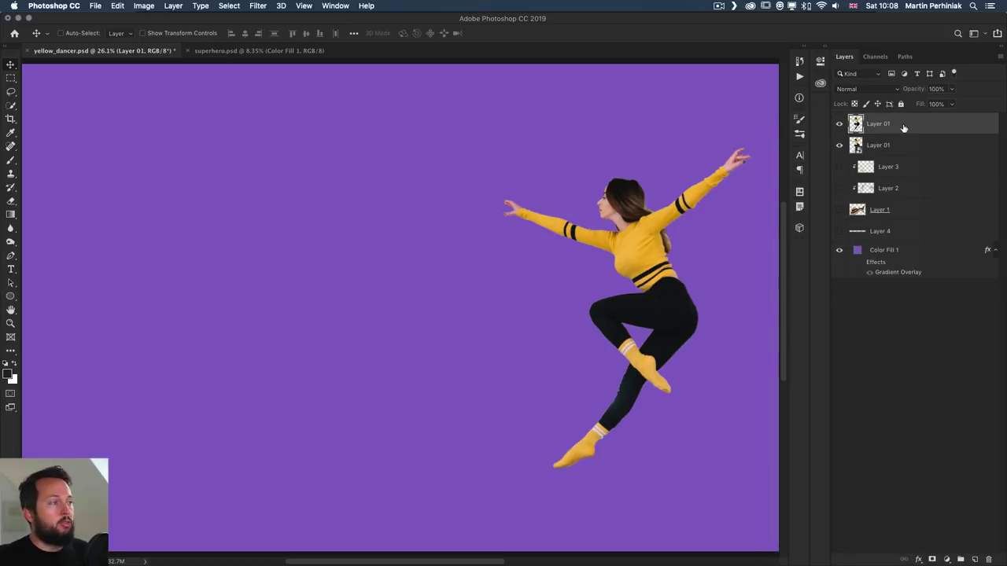
right_click(903, 128)
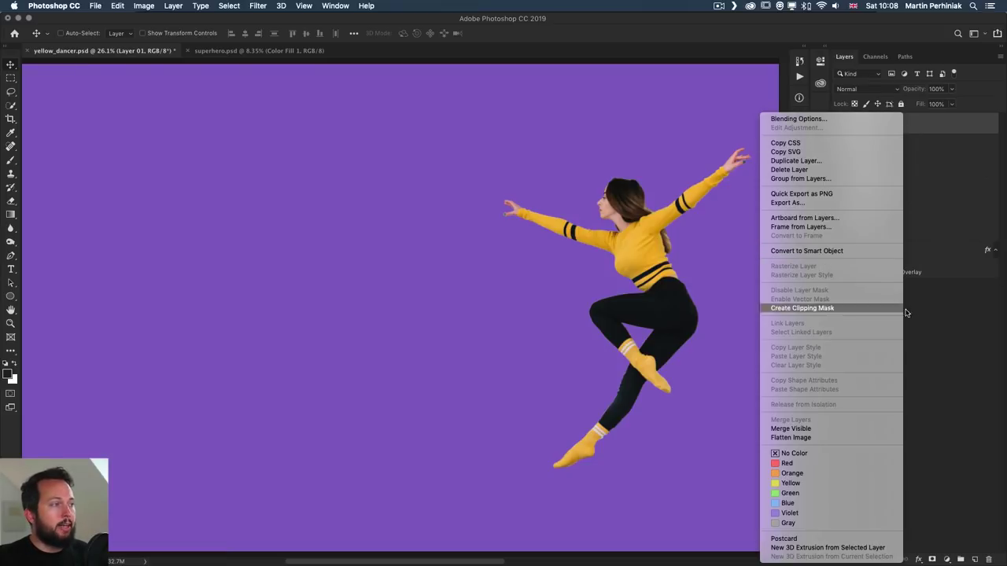
click(945, 317)
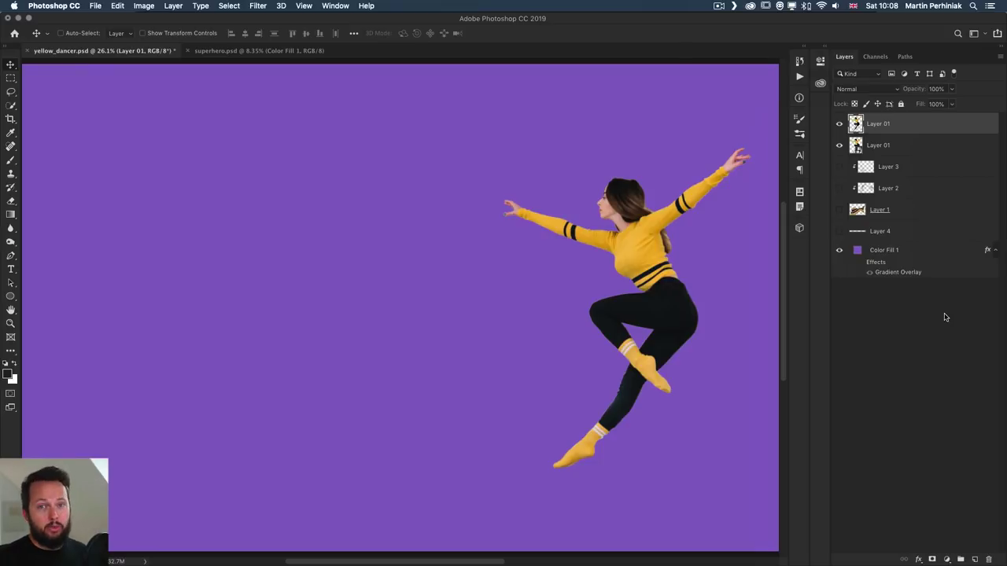
Delete the four hidden layers from Layer 3 down to Layer 4
click(891, 170)
shift+click(887, 233)
key(Delete)
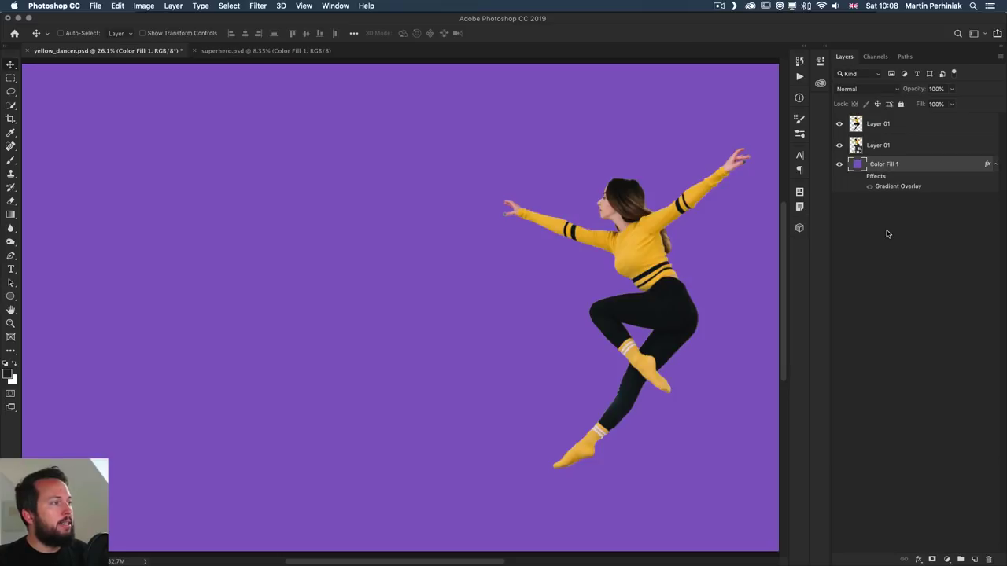
Rename the remaining smart object layer as dancer
double_click(879, 145)
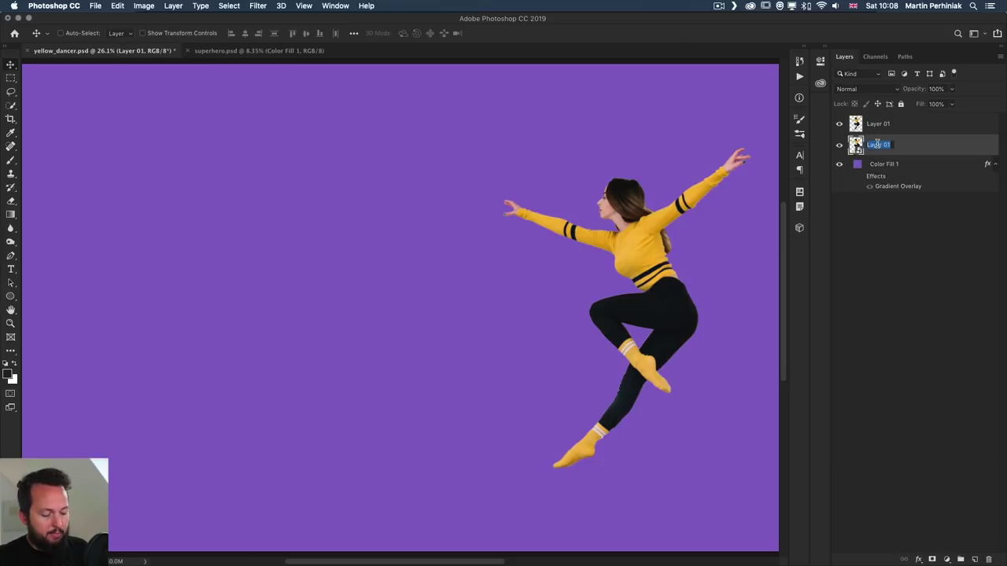
text(dancer)
key(Return)
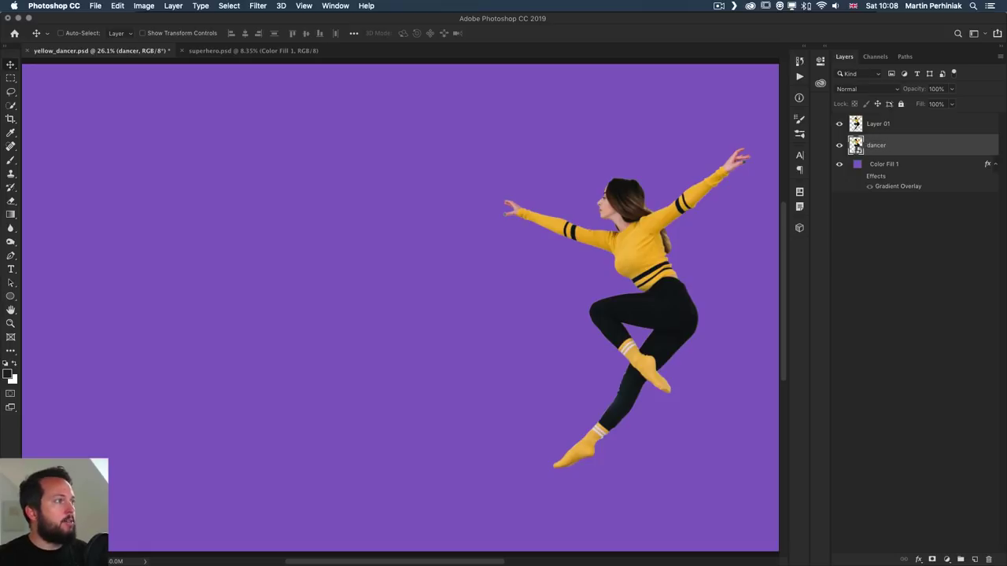
Duplicate the rasterized Layer 01 repeatedly, offsetting each copy a little further left, to build a stack of fifteen Layer 01 layers
click(900, 129)
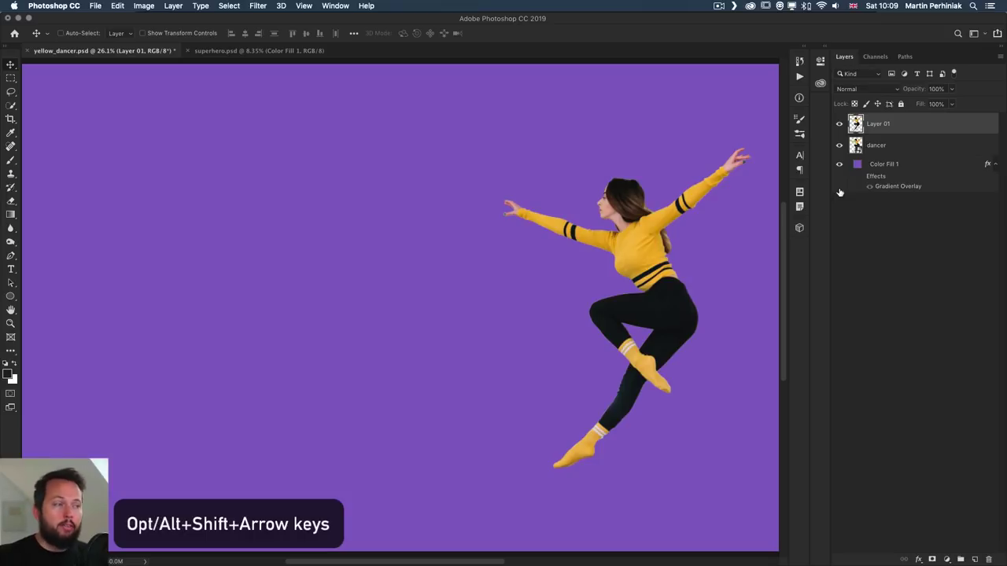
key(alt+Left)
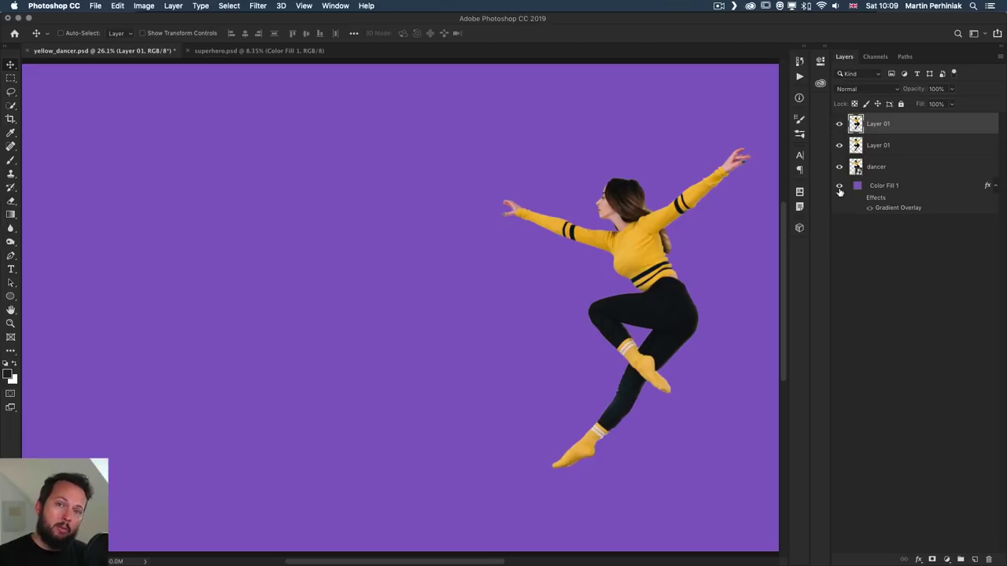
key(alt+shift+Left)
key(alt+shift+Left)
key(alt+shift+Left)
key(alt+shift+Left)
key(alt+shift+Left)
key(alt+shift+Left)
key(alt+shift+Left)
key(alt+shift+Left)
key(alt+shift+Left)
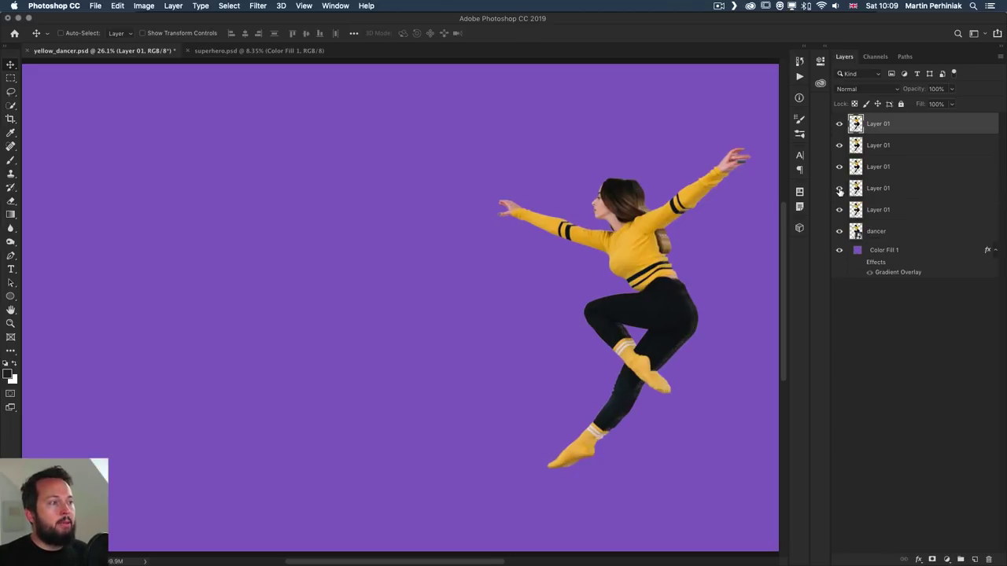
key(alt+shift+Left)
key(alt+shift+Left)
key(alt+shift+Left)
key(alt+shift+Left)
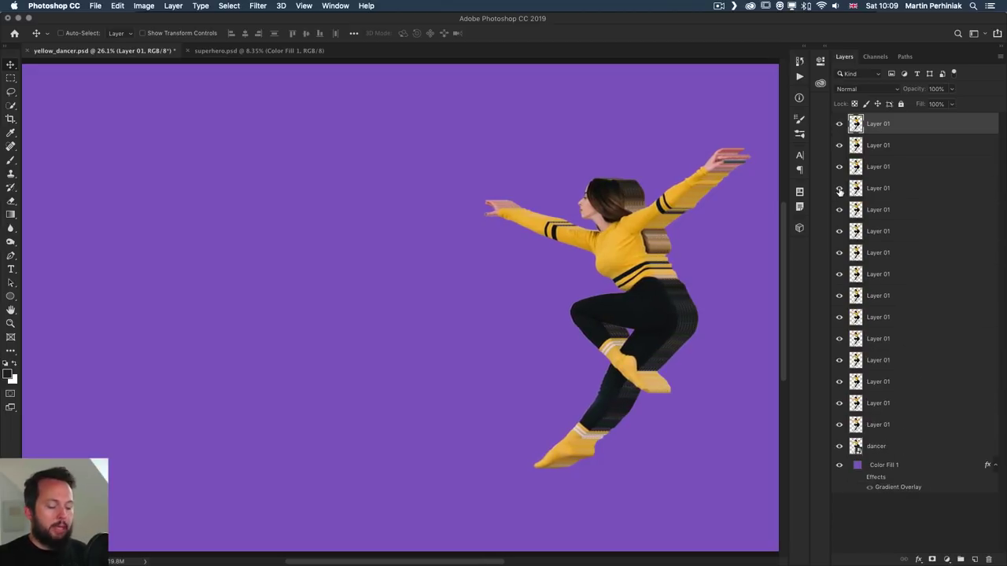
Extend the trail with many more evenly spaced duplicates of the top Layer 01, checking the streak spacing around the torso
key(z)
mouse_move(665, 286)
mouse_down()
mouse_move(747, 283)
mouse_move(587, 281)
mouse_up()
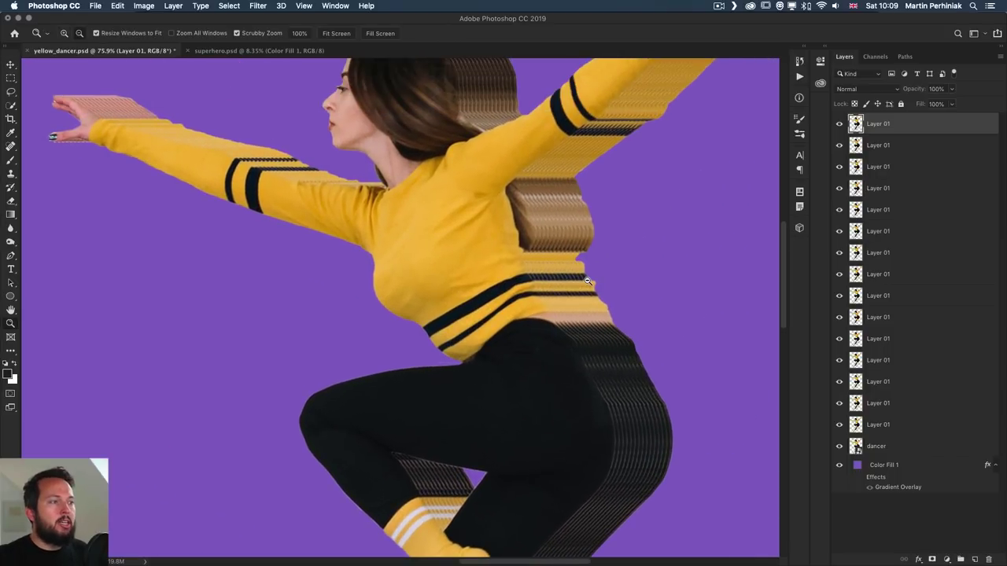
key(v)
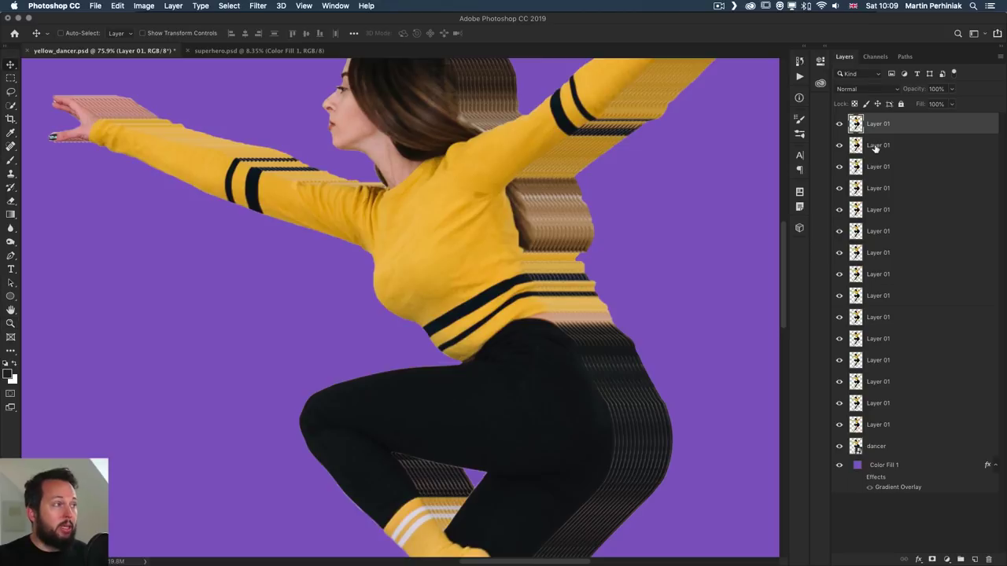
key(shift+alt+Left)
key(shift+alt+Left)
key(shift+alt+Left)
key(shift+alt+Left)
key(shift+alt+Left)
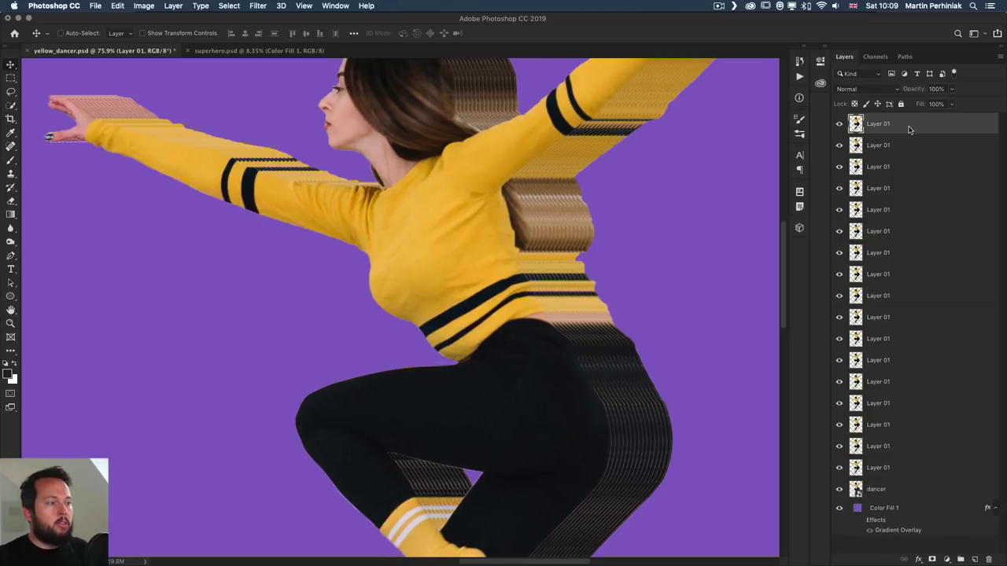
key(shift+alt+Left)
key(shift+alt+Left)
key(shift+alt+Left)
key(shift+alt+Left)
key(shift+alt+Left)
key(shift+alt+Left)
key(shift+alt+Left)
key(shift+alt+Left)
key(shift+alt+Left)
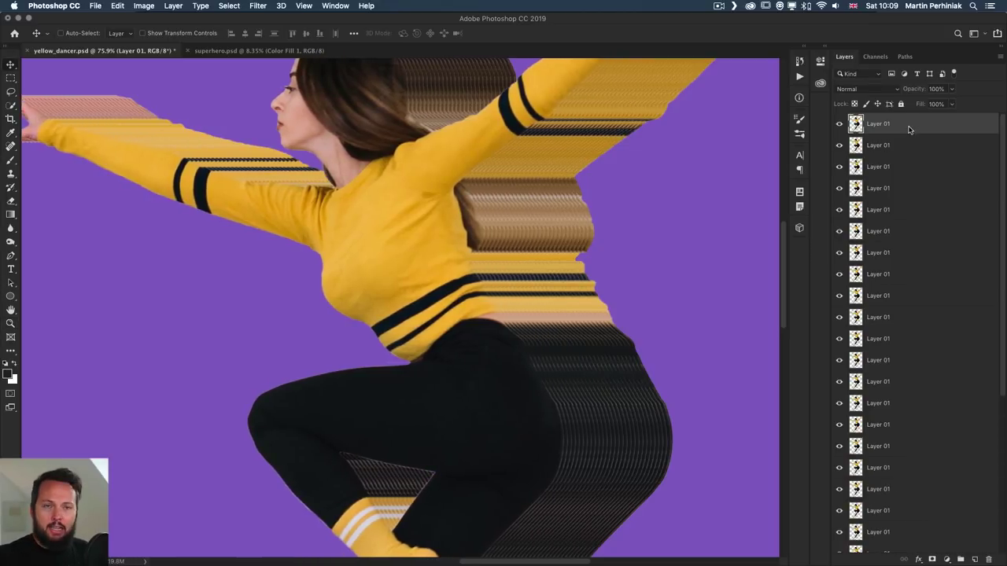
key(shift+alt+Left)
key(shift+alt+Left)
key(shift+alt+Left)
key(shift+alt+Left)
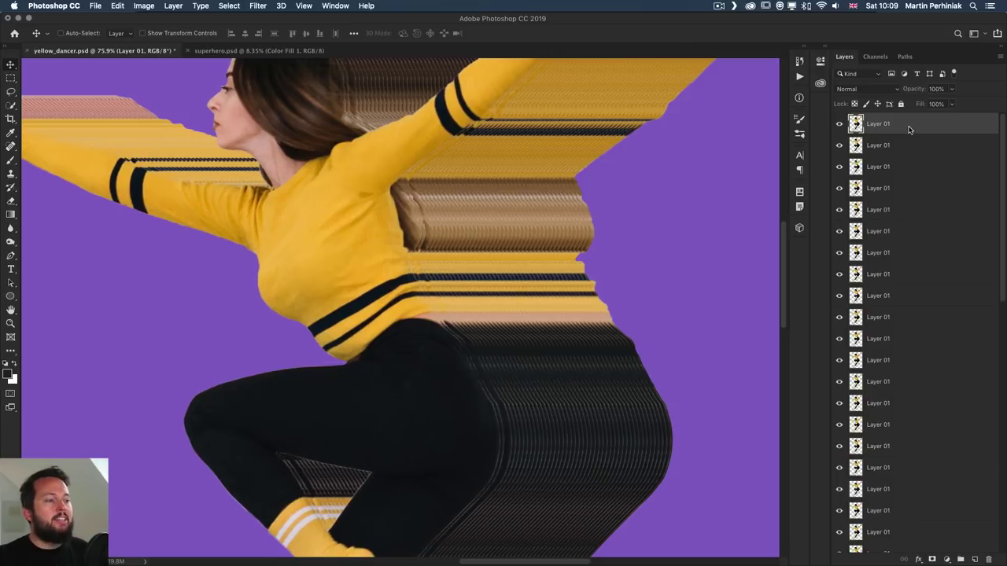
Undo the last several duplicates back to where the spacing between the streaks is still even
key(super+z)
key(super+z)
key(super+z)
key(super+z)
key(super+z)
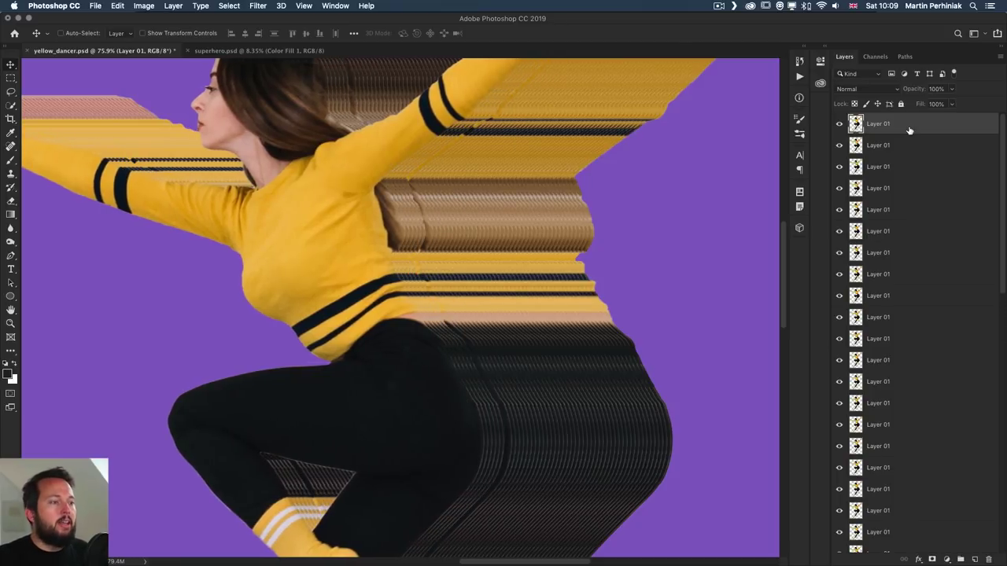
key(super+z)
key(super+z)
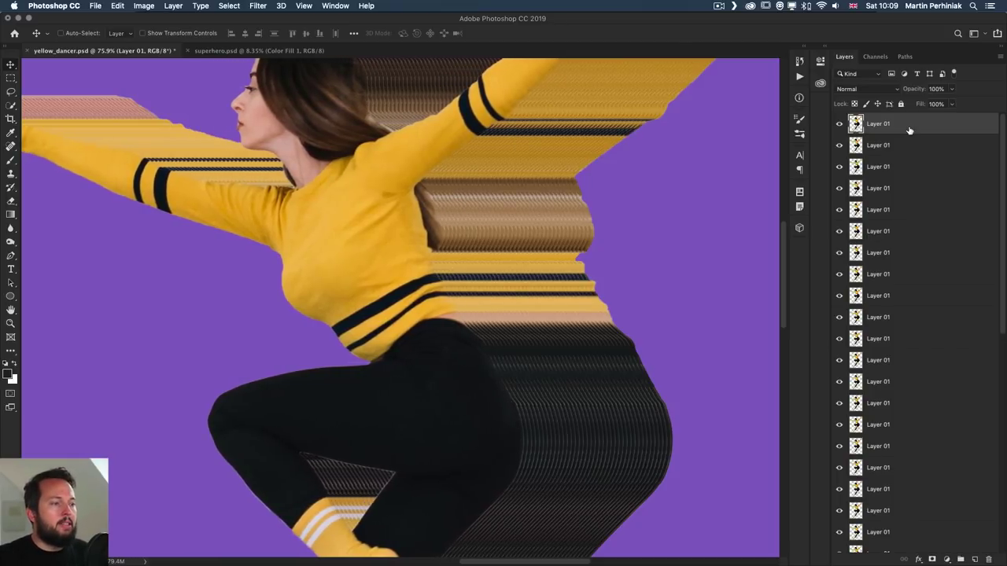
Hide the dancer layer and load the outline of the topmost Layer 01 copy as a selection
key(super+0)
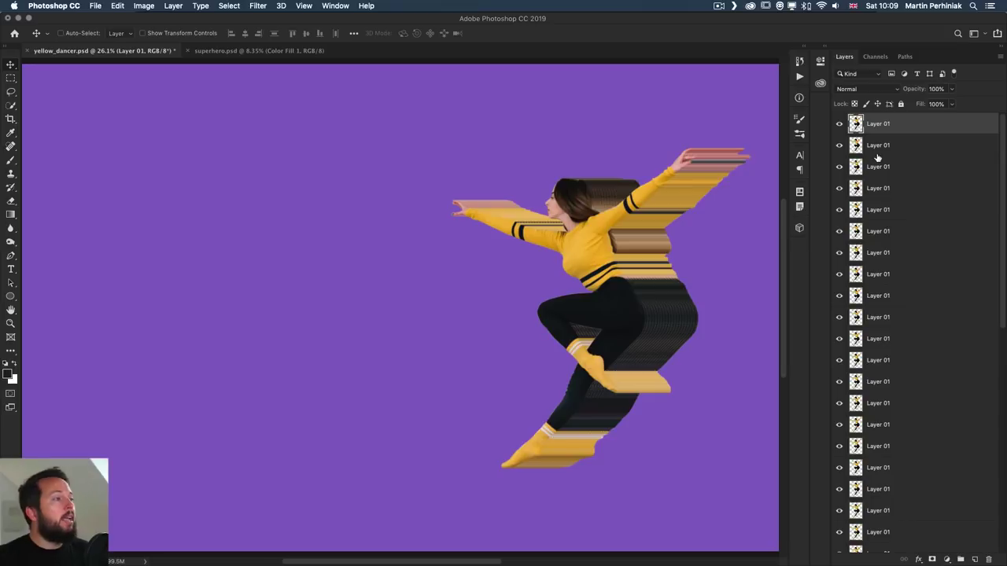
scroll(875, 172, down, 10)
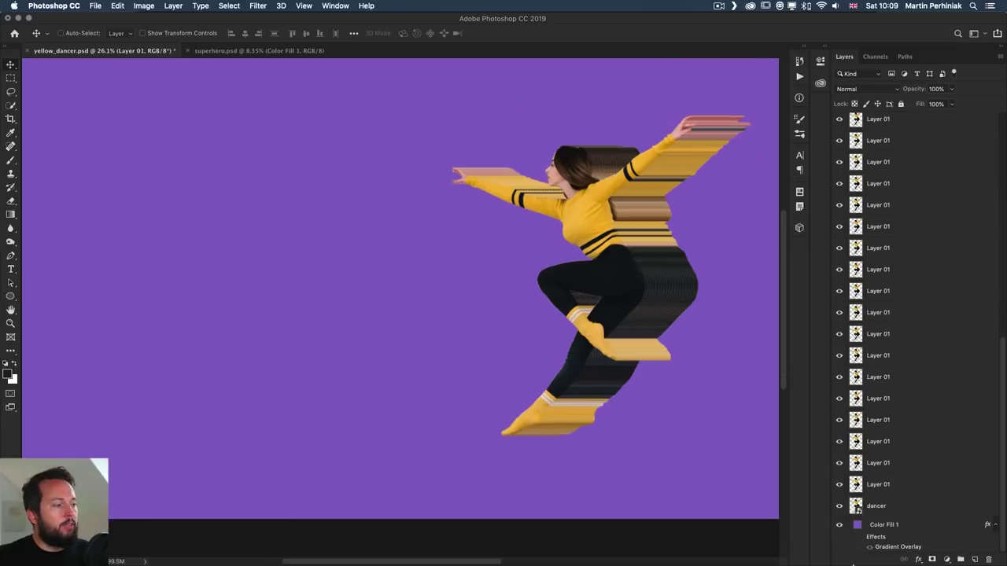
click(839, 506)
drag(667, 180, 589, 299)
scroll(899, 209, up, 10)
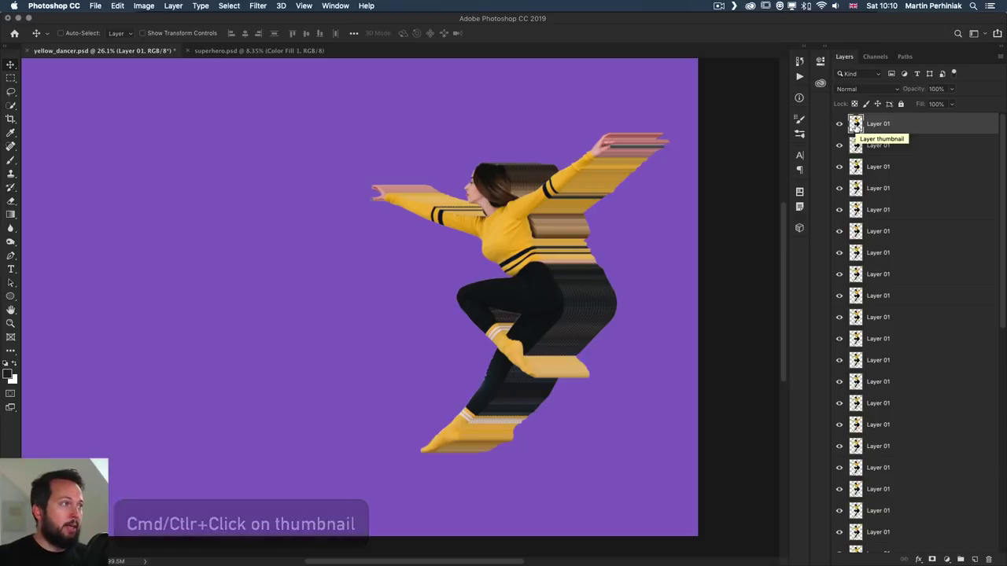
super+click(856, 126)
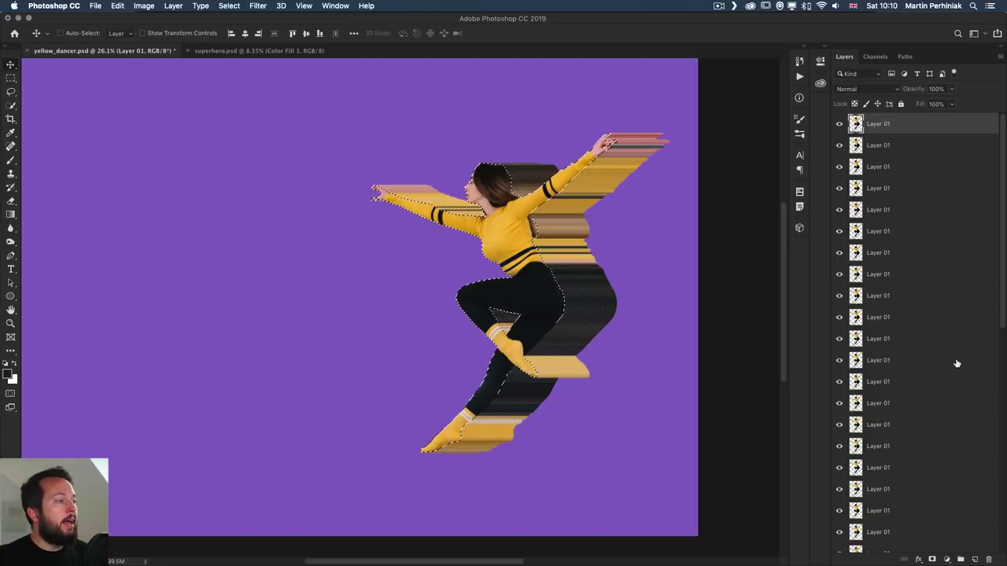
Merge all Layer 01 copies into one layer, delete the selected dancer shape from it, and deselect
scroll(937, 315, down, 5)
shift+click(901, 493)
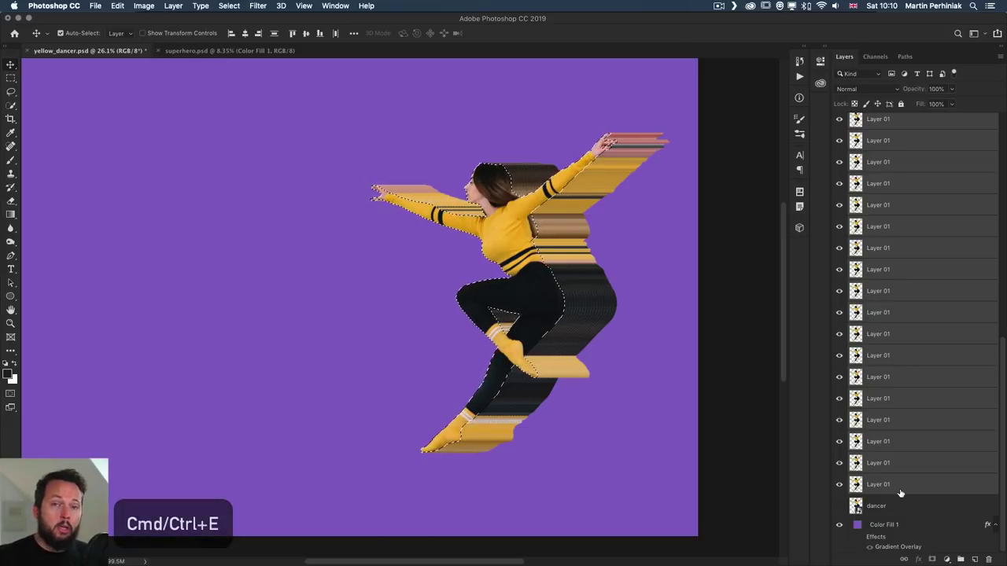
key(super+e)
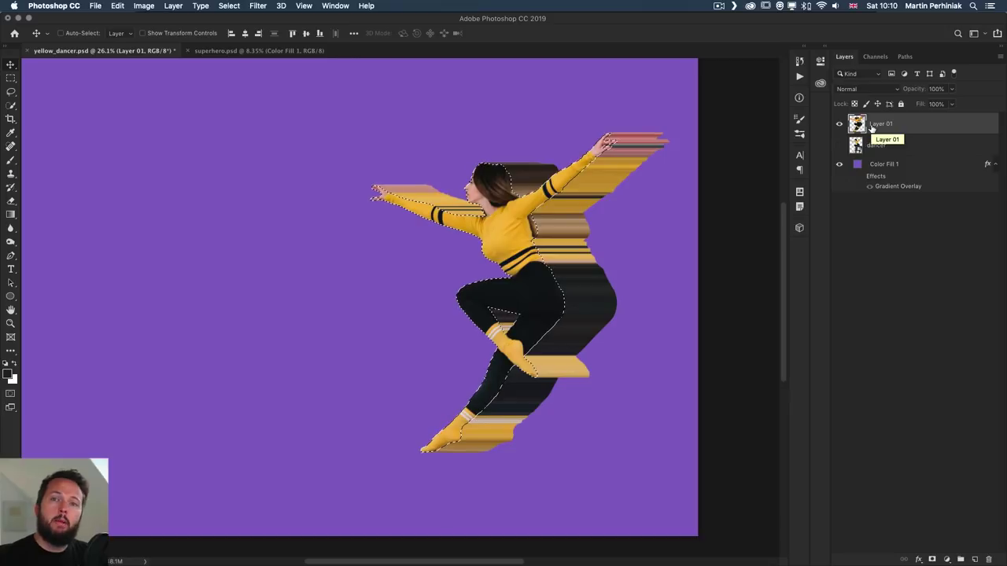
key(BackSpace)
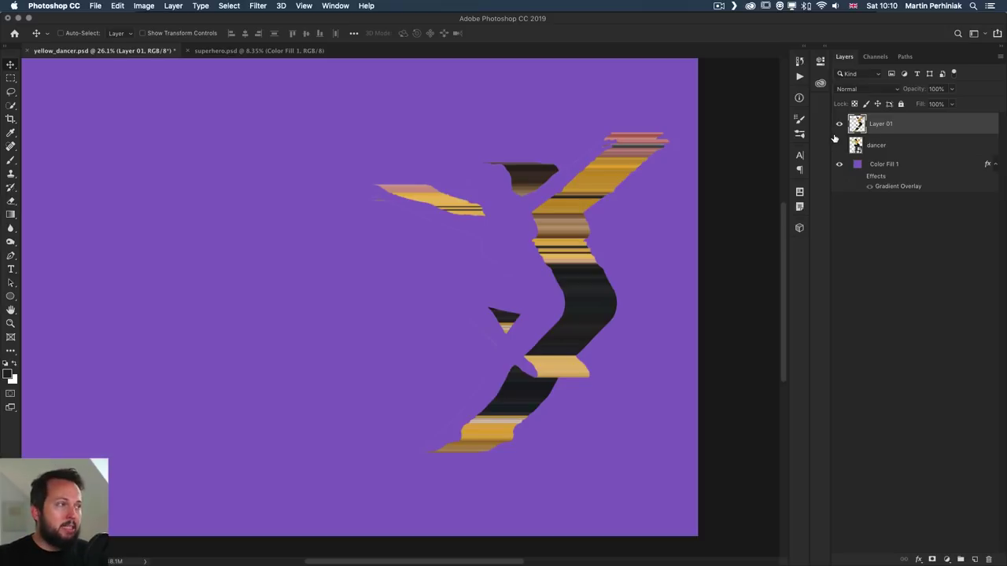
Duplicate the stretch layer shifted to the left, place the copy beneath the original, and align their streaks into a longer trail
drag(583, 209, 537, 209)
key(ctrl+j)
drag(888, 126, 879, 155)
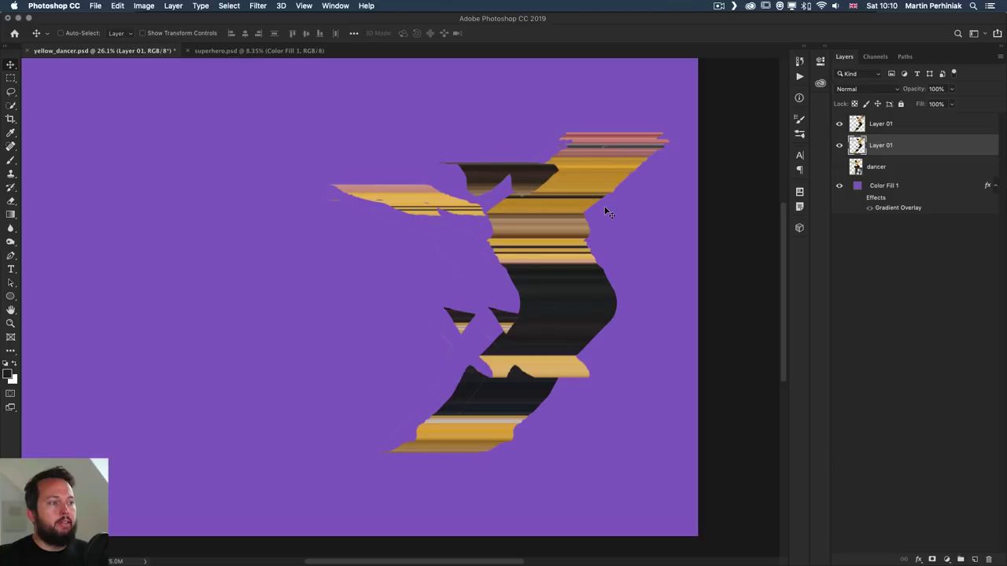
scroll(594, 259, up, 6)
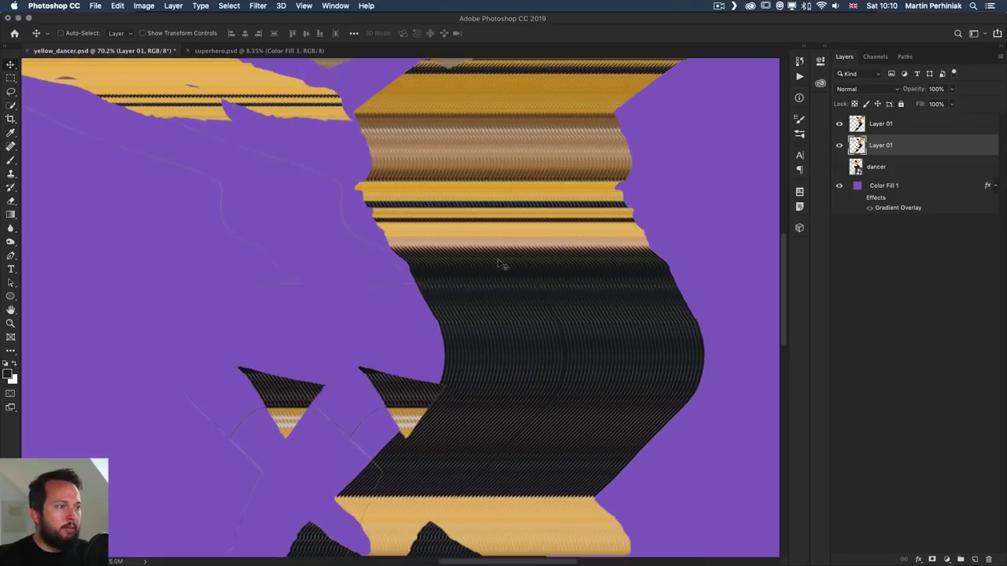
drag(498, 264, 486, 267)
scroll(550, 261, down, 3)
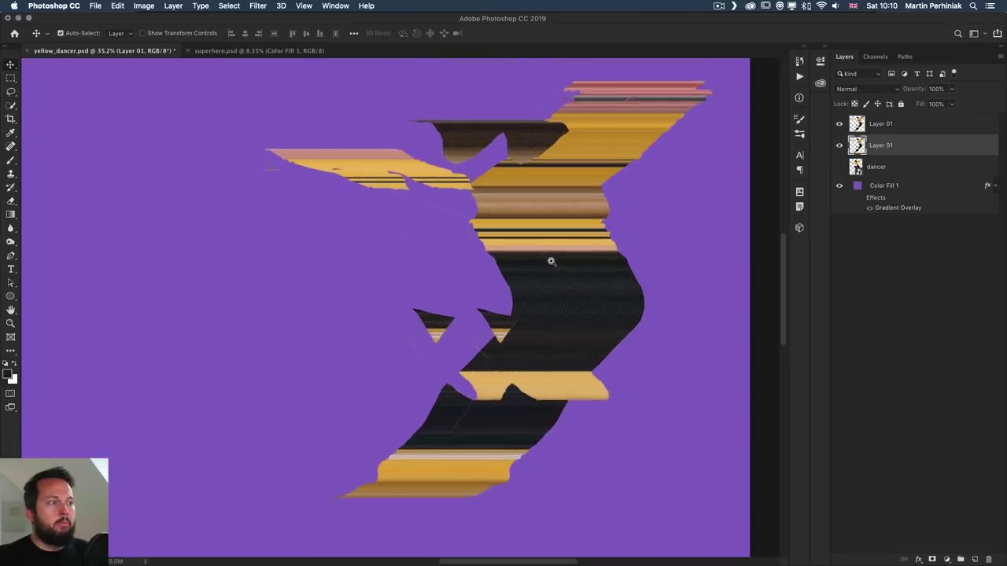
Merge the two Layer 01 streak layers into a single layer
scroll(550, 261, down, 2)
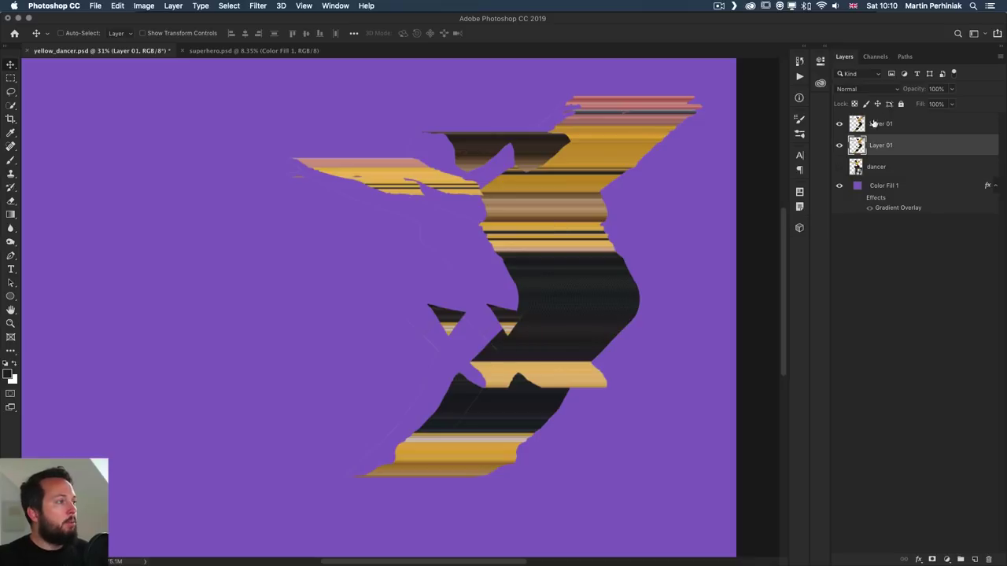
shift+click(897, 124)
key(super+e)
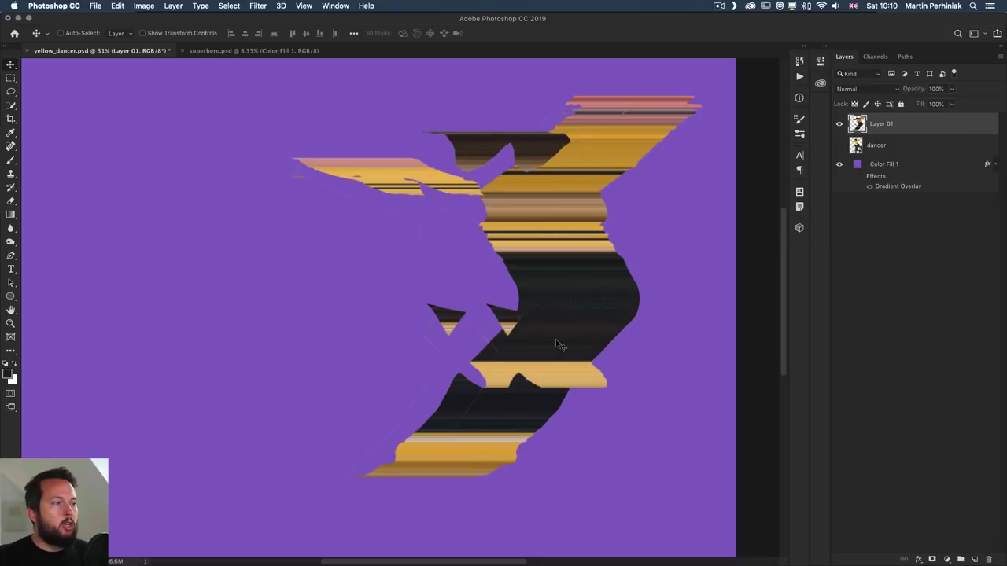
Select the lower leg and foot part of the streaks with a rectangular marquee, shift it to the right, and deselect
key(m)
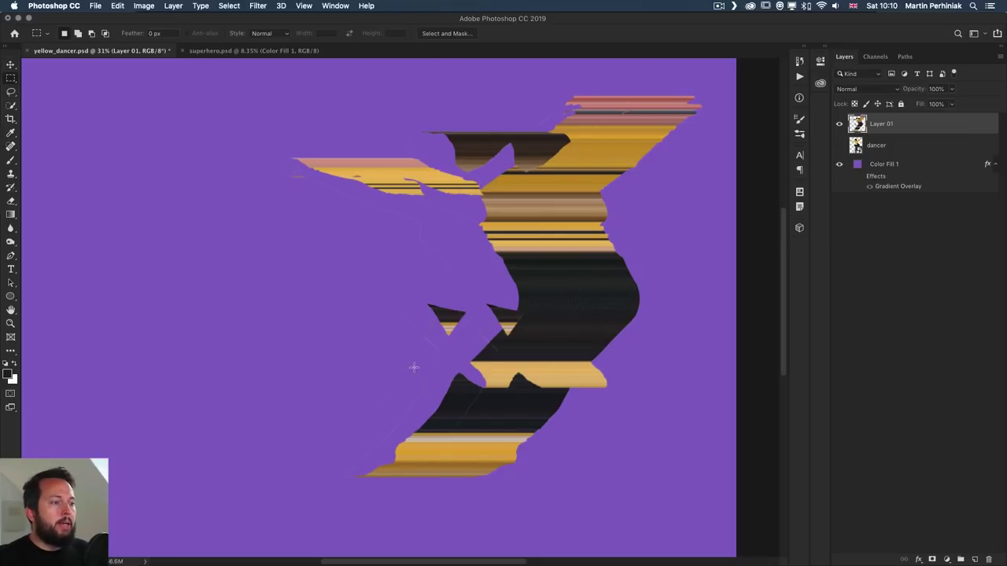
drag(388, 371, 636, 502)
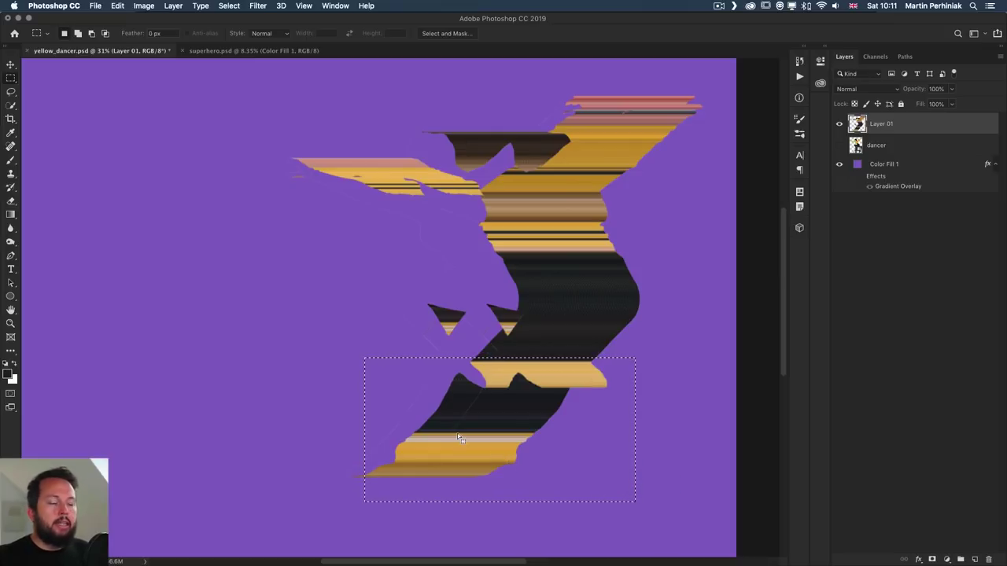
drag(473, 434, 507, 431)
key(super+d)
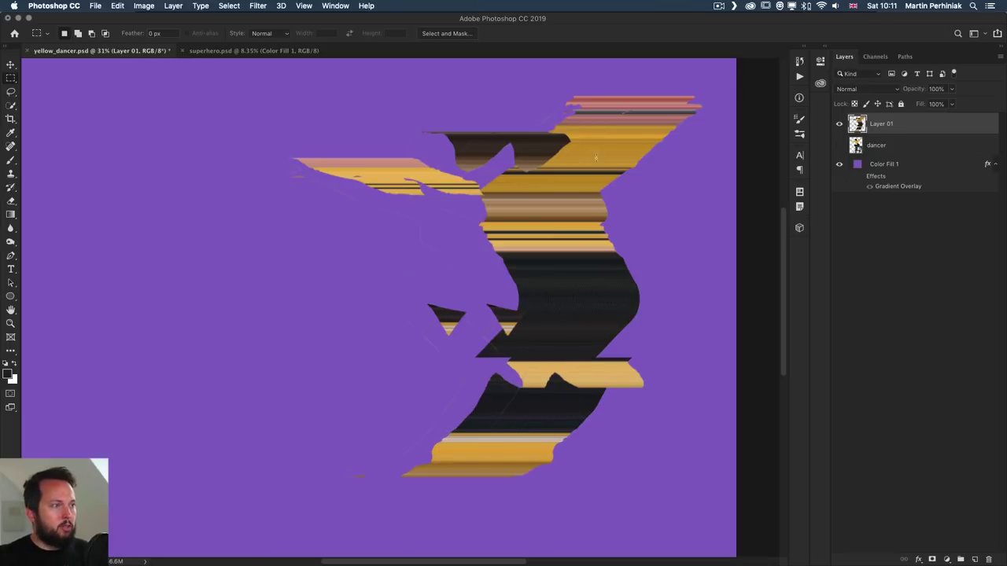
Select the raised arm part of the streaks with a rectangular marquee, shift it to the left, and deselect
drag(521, 87, 697, 192)
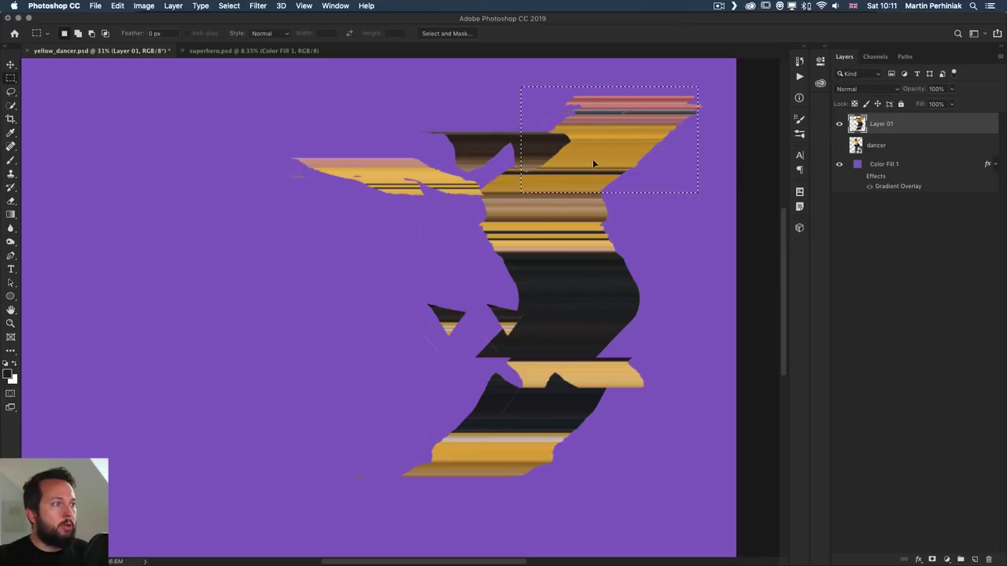
drag(594, 164, 568, 160)
key(super+h)
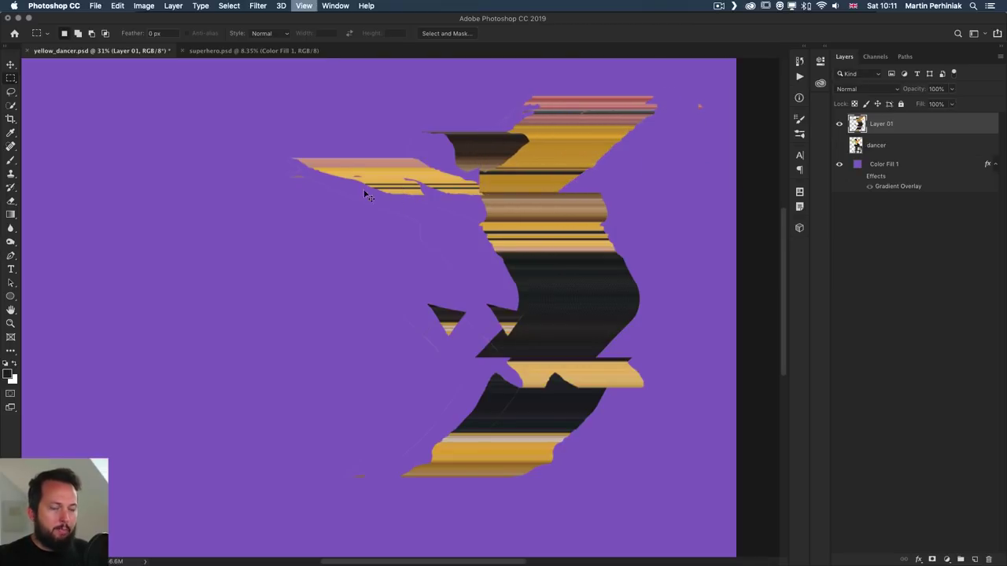
Show the rulers and place a vertical guide through the middle of the streak shape
key(super+r)
drag(29, 247, 559, 255)
scroll(618, 367, right, 2)
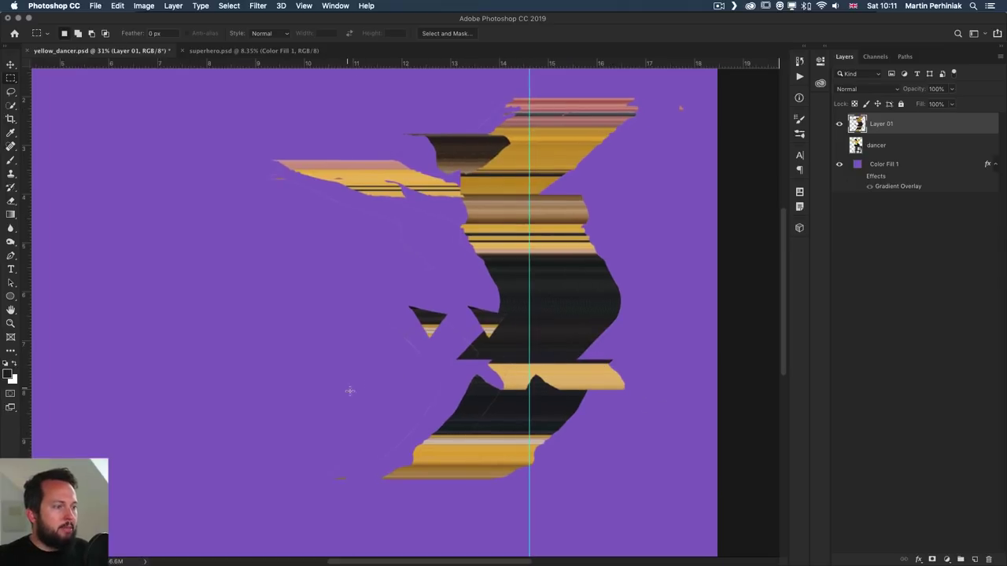
Select the lower leg streaks below the knee, shift them further right across the guide, and deselect
drag(348, 388, 608, 492)
key(space)
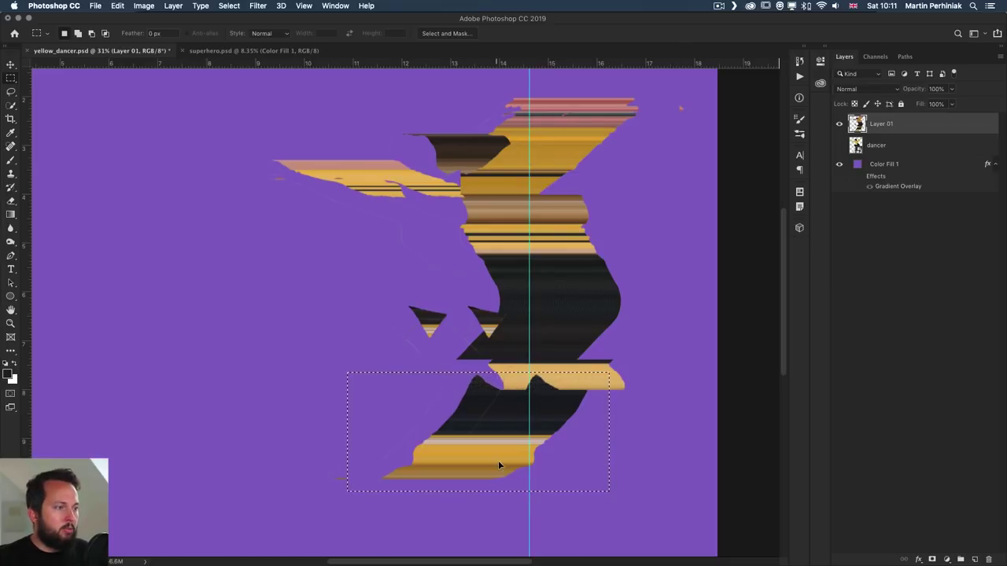
drag(498, 460, 518, 466)
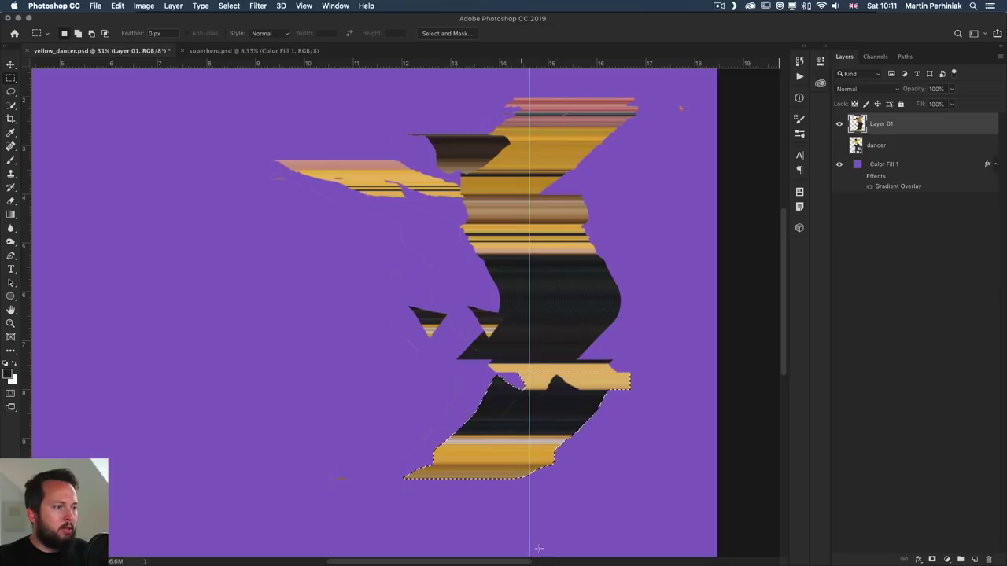
key(ctrl+d)
Select only the bottom foot streaks, nudge them slightly right so they cross the guide, and deselect
drag(589, 530, 420, 434)
drag(503, 470, 510, 464)
key(ctrl+d)
key(v)
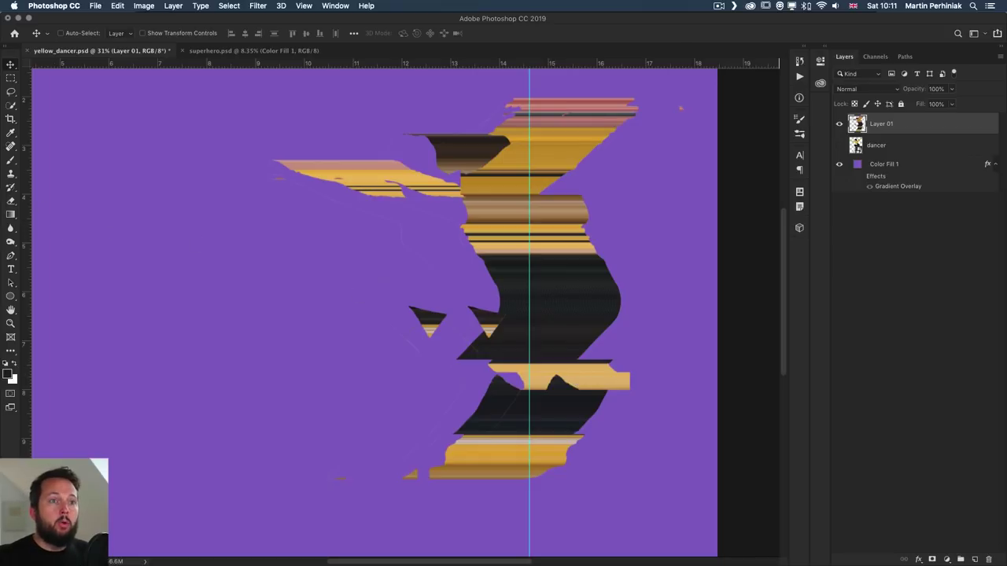
Select a single-pixel column of the streaks along the vertical guide with the Single Column Marquee, and clear the guides
right_click(11, 77)
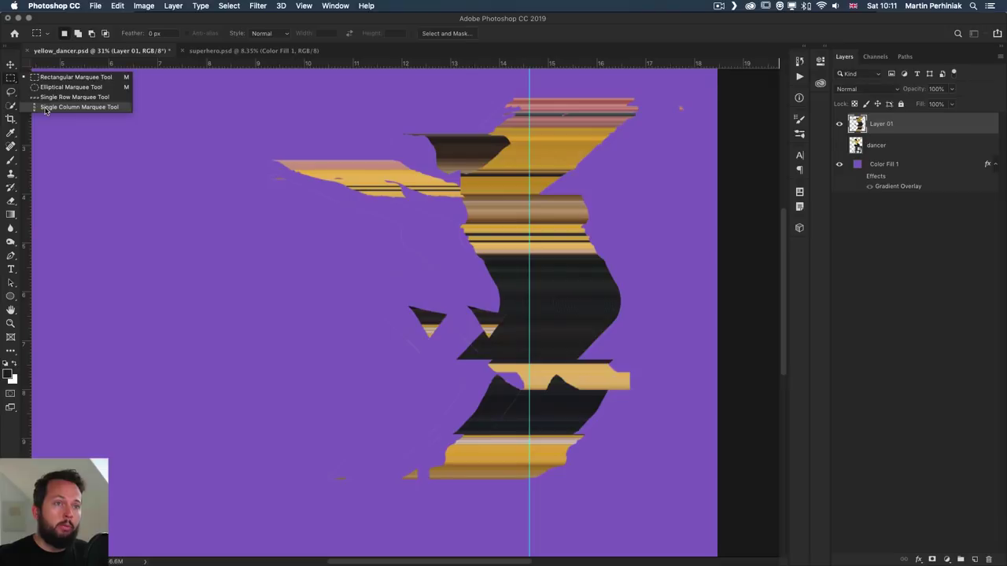
click(54, 114)
click(527, 265)
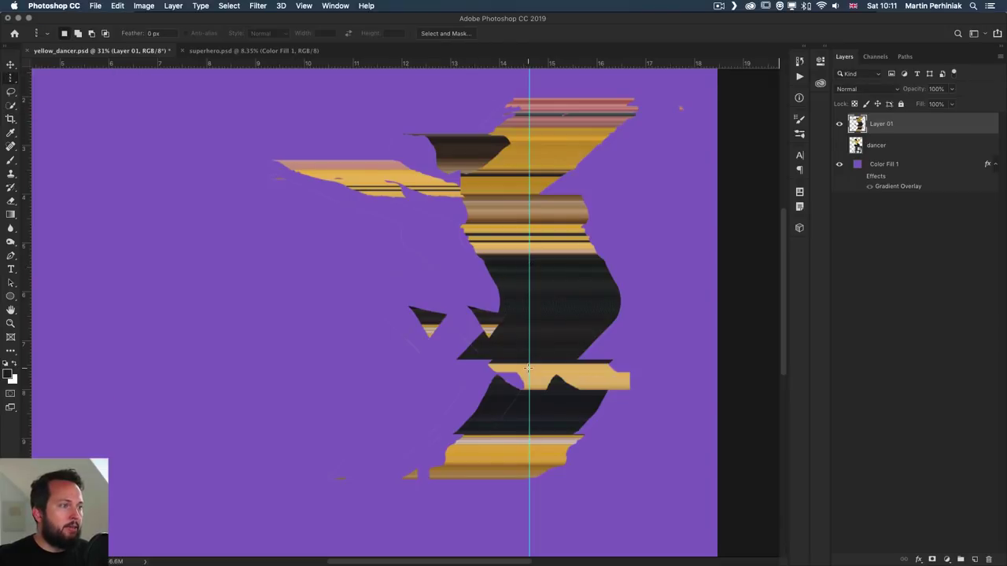
scroll(598, 330, up, 5)
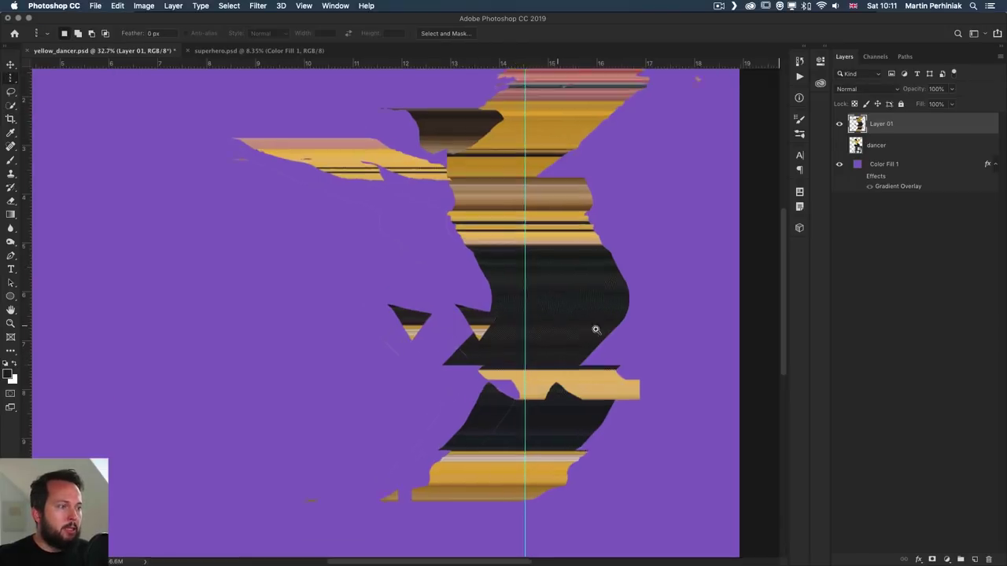
click(303, 6)
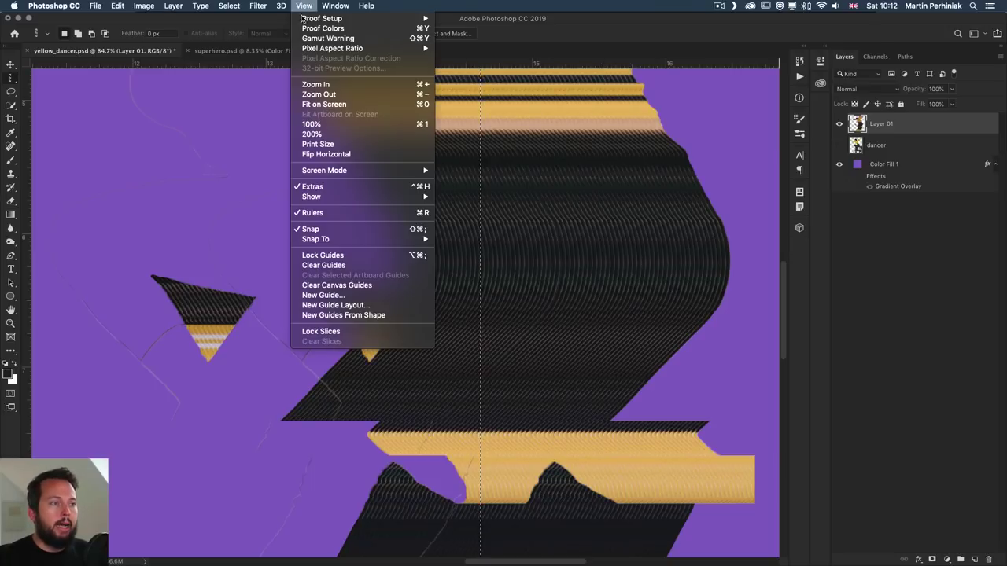
click(330, 265)
Copy the selected pixel column to a new layer and delete the Layer 01 streak layer
scroll(522, 240, up, 5)
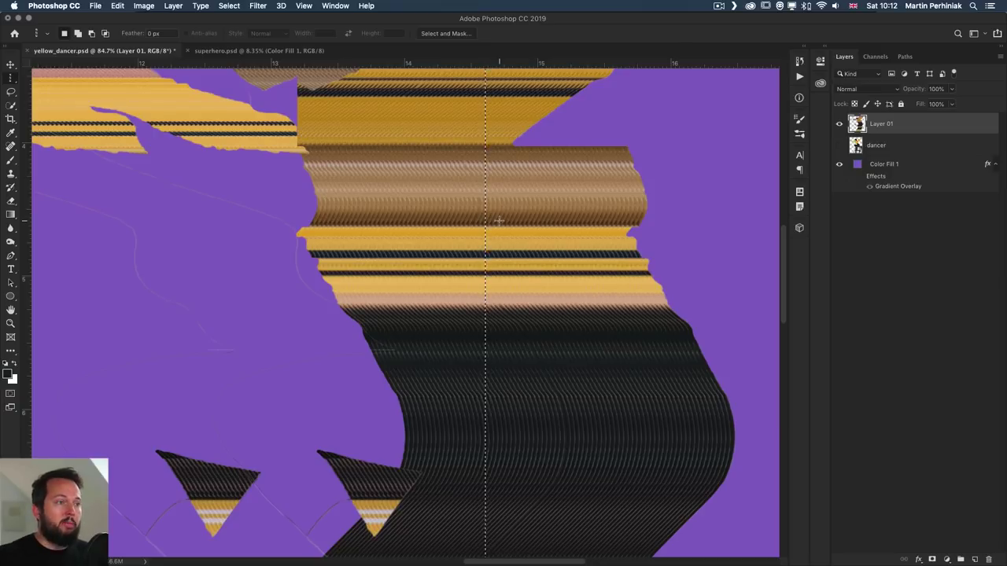
scroll(498, 222, down, 5)
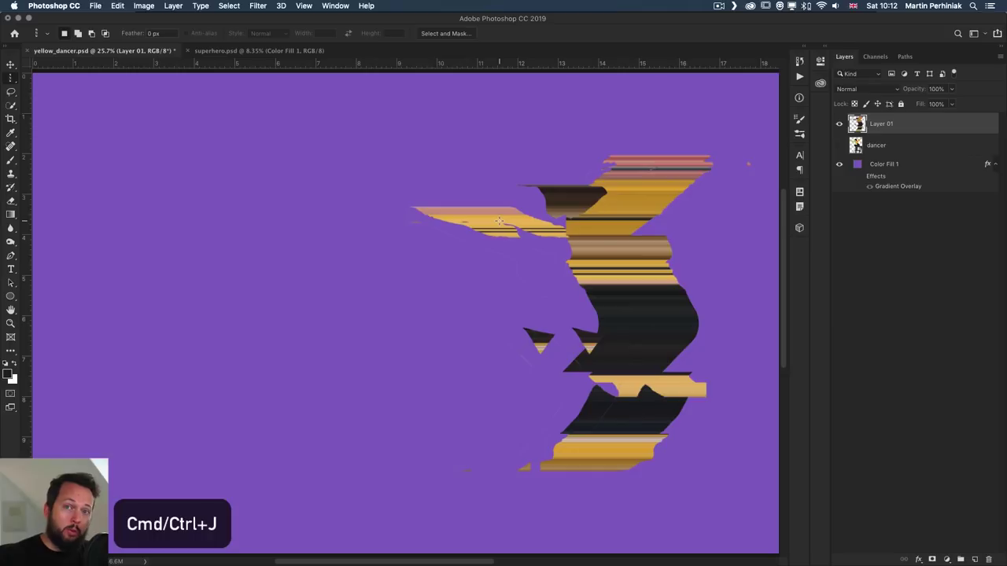
key(super+j)
click(889, 146)
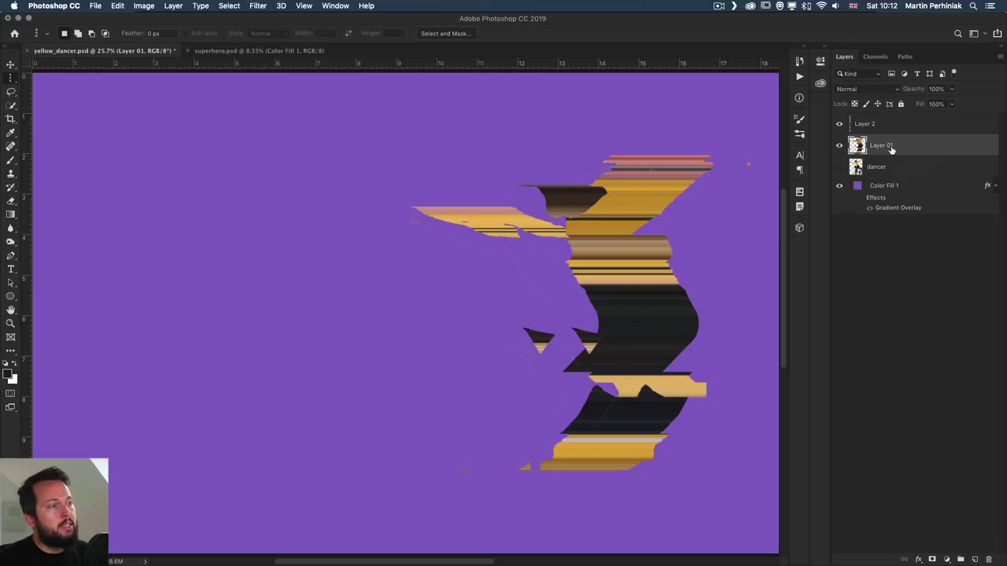
key(Delete)
Show the dancer layer and move the dancer to the left side of the canvas
key(v)
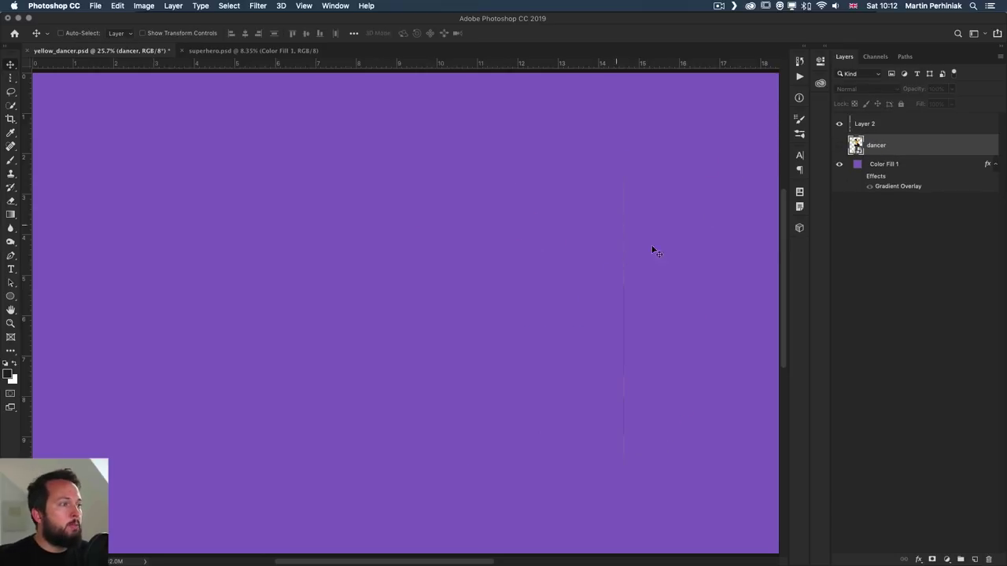
click(840, 147)
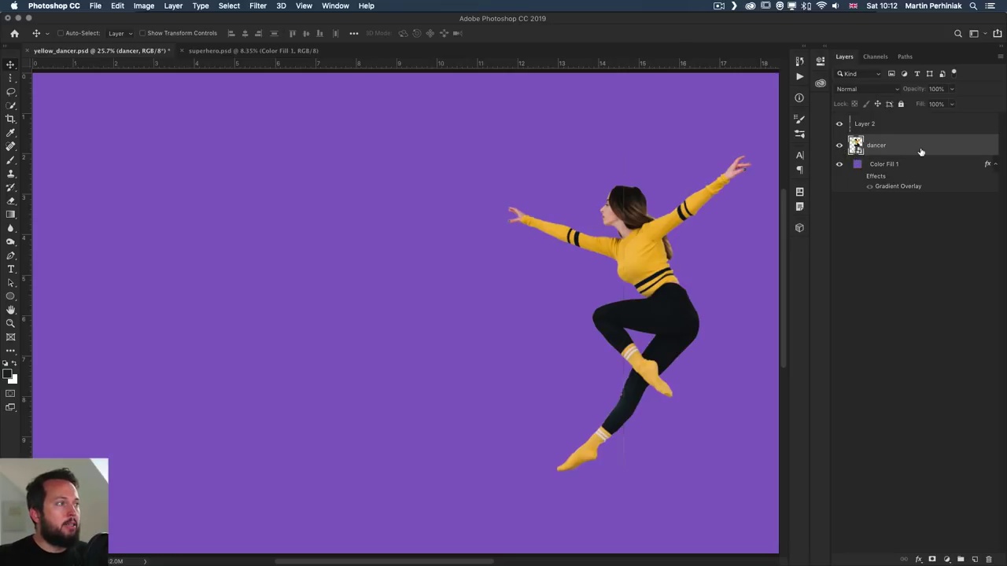
drag(646, 283, 226, 288)
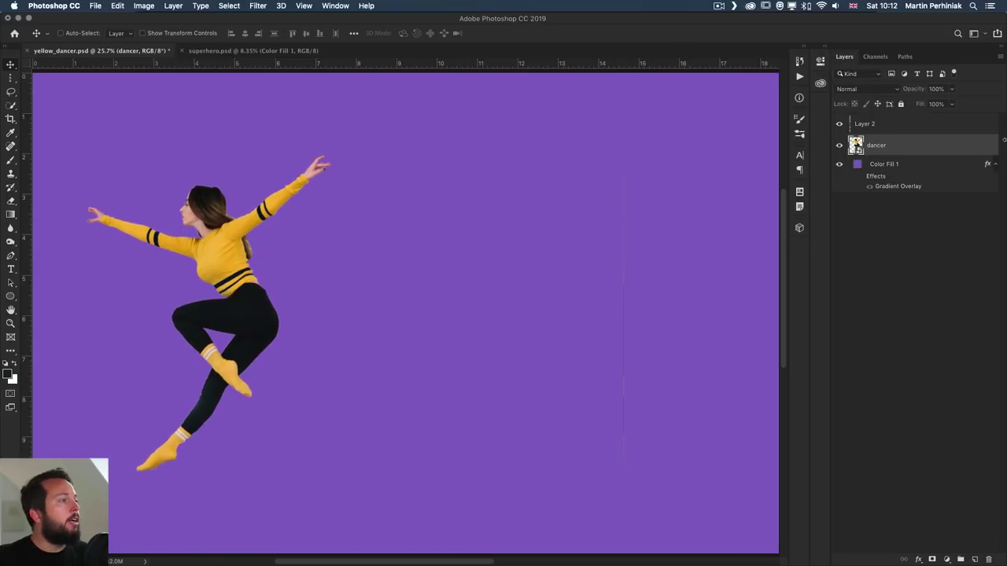
Rename the pixel column layer as stretch
click(947, 126)
double_click(864, 125)
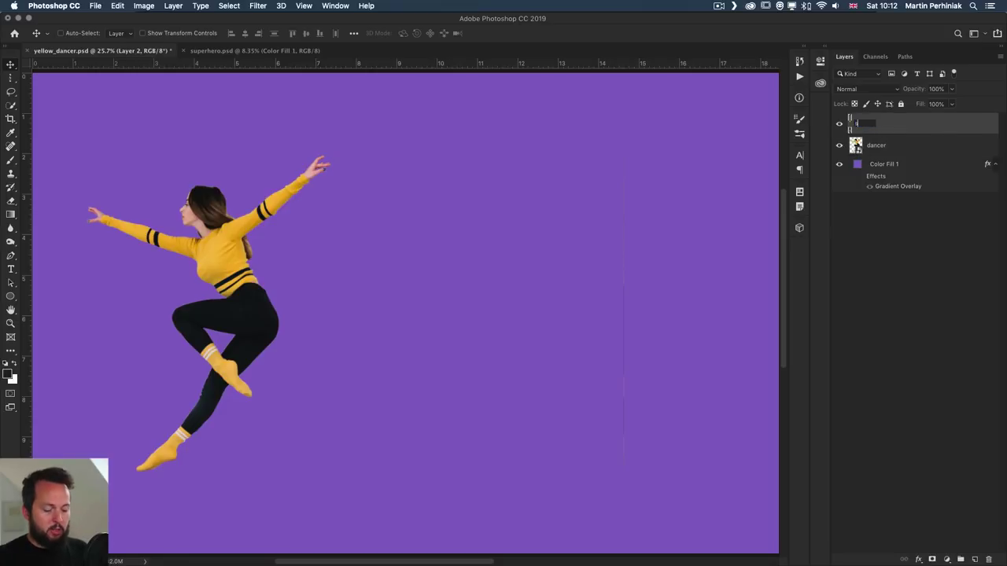
text(streak)
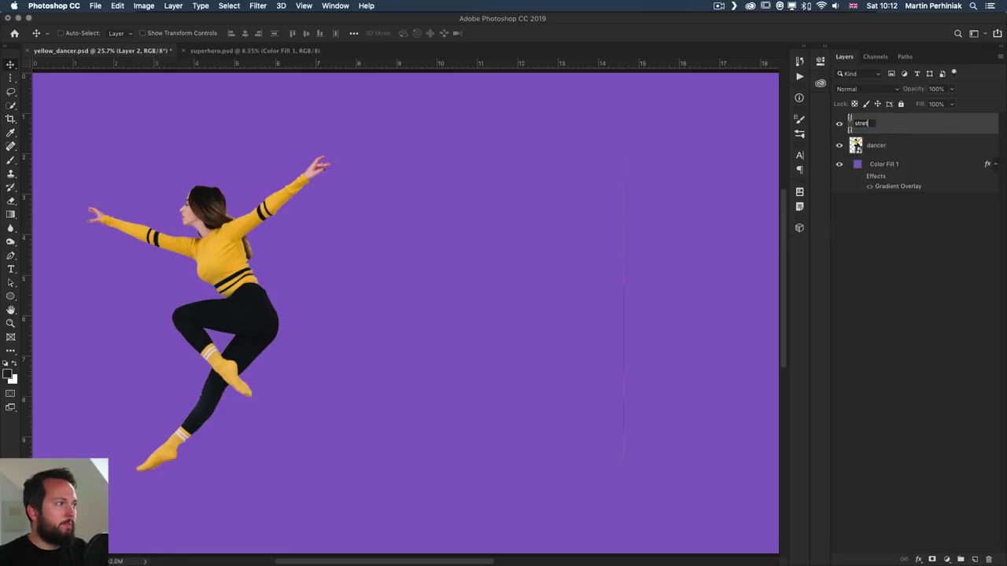
key(Return)
Free Transform the stretch layer, widening the pixel column horizontally into a broad band that starts just beside the dancer
key(super+t)
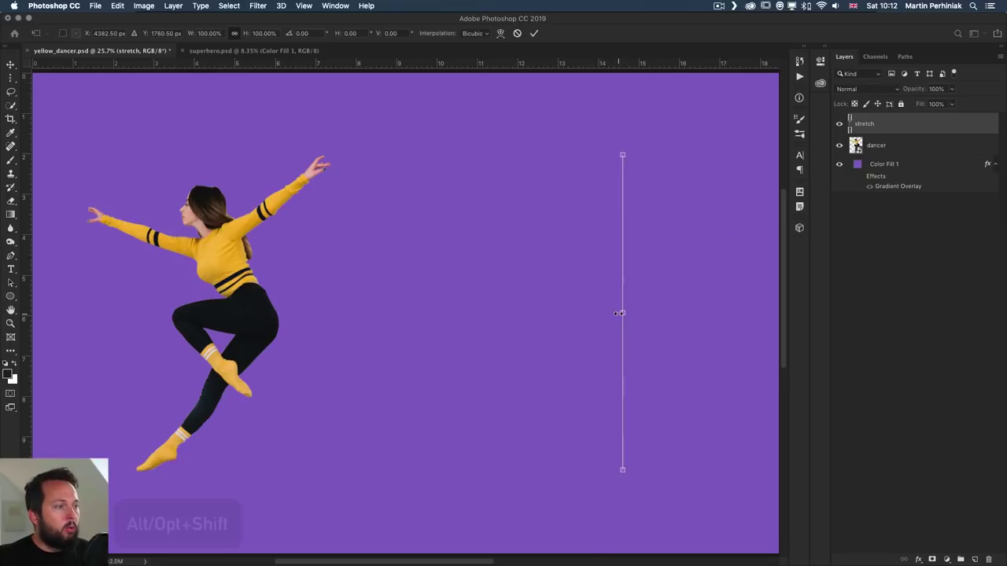
drag(622, 313, 583, 313)
drag(584, 313, 381, 312)
drag(548, 307, 454, 308)
key(Return)
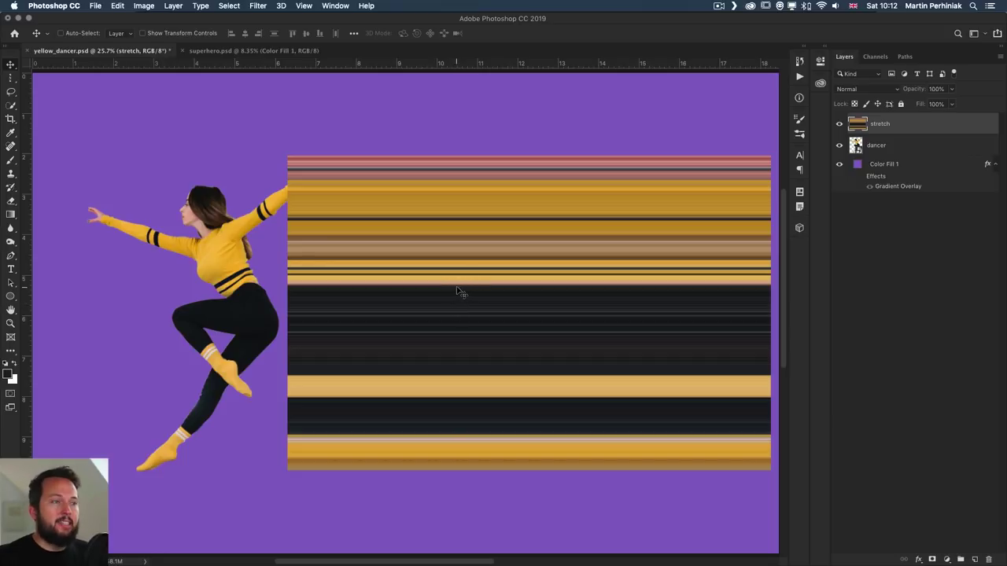
Place the stretch layer beneath the dancer layer and slide its band left so it extends behind the dancer's body
drag(453, 277, 486, 288)
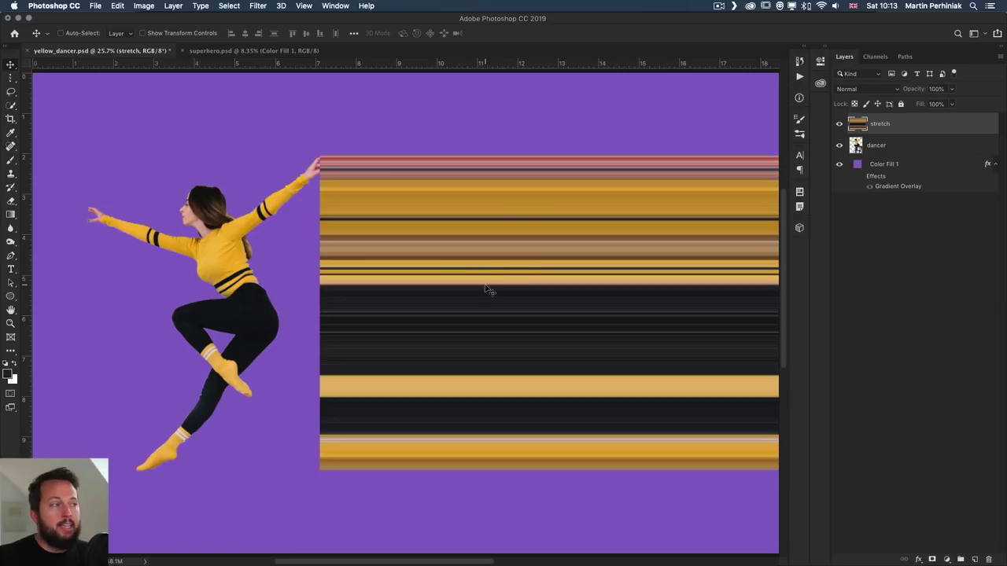
drag(900, 129, 902, 149)
drag(584, 277, 414, 275)
Examine how the stretched bands line up with the dancer's outline, from the feet up to the raised hand
drag(108, 470, 299, 401)
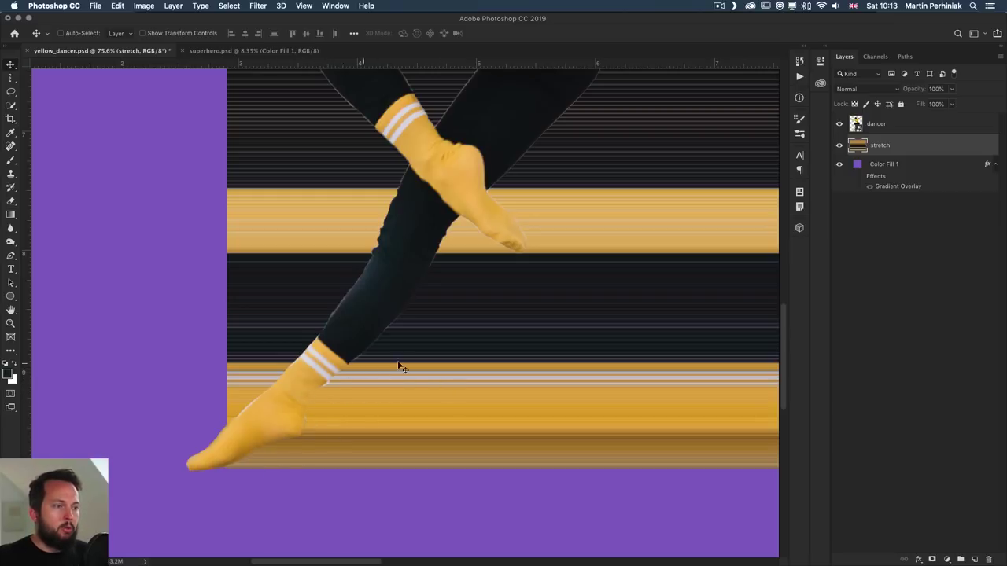
drag(471, 309, 394, 358)
scroll(402, 340, up, 3)
scroll(402, 340, left, 3)
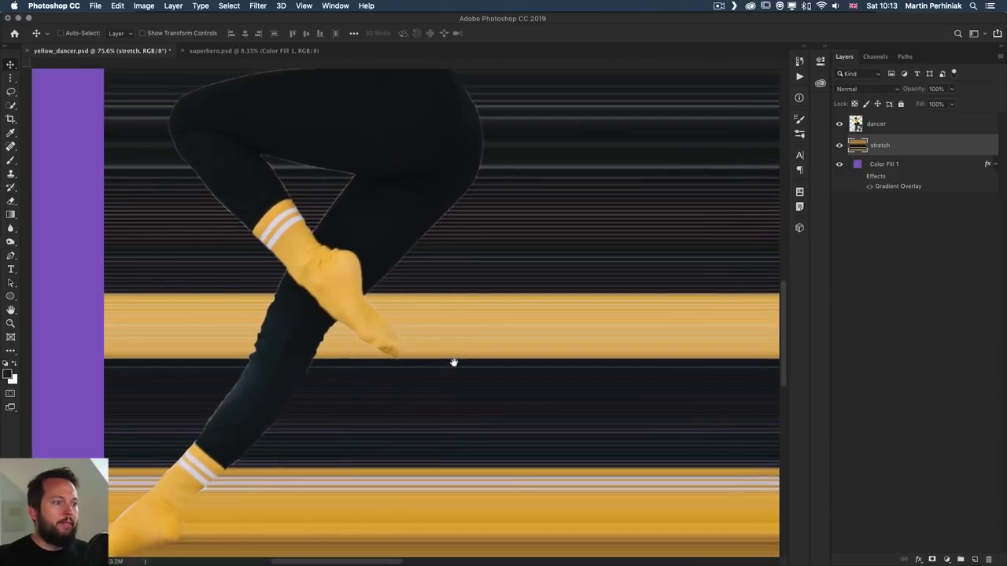
scroll(363, 346, up, 5)
scroll(364, 346, right, 3)
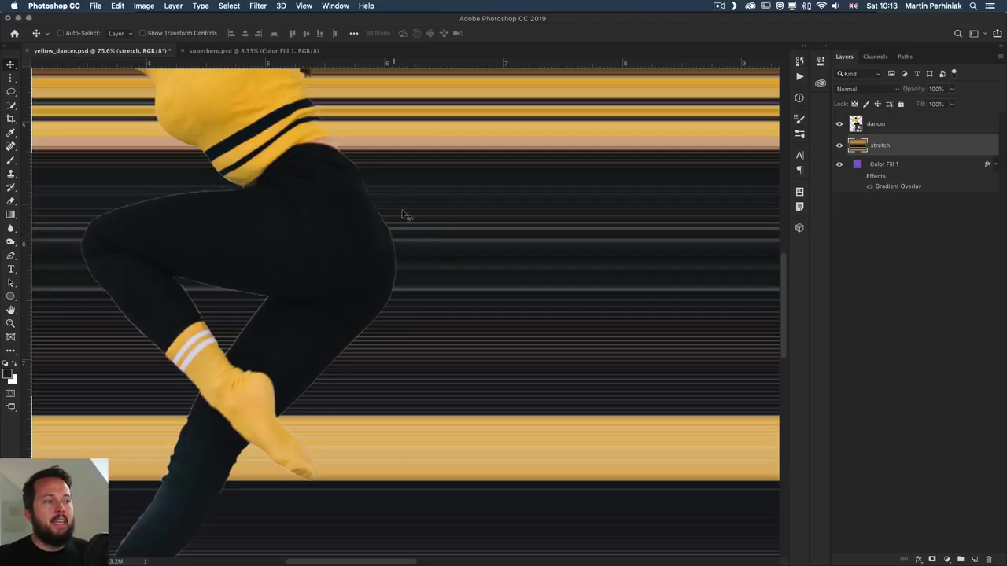
scroll(393, 284, right, 3)
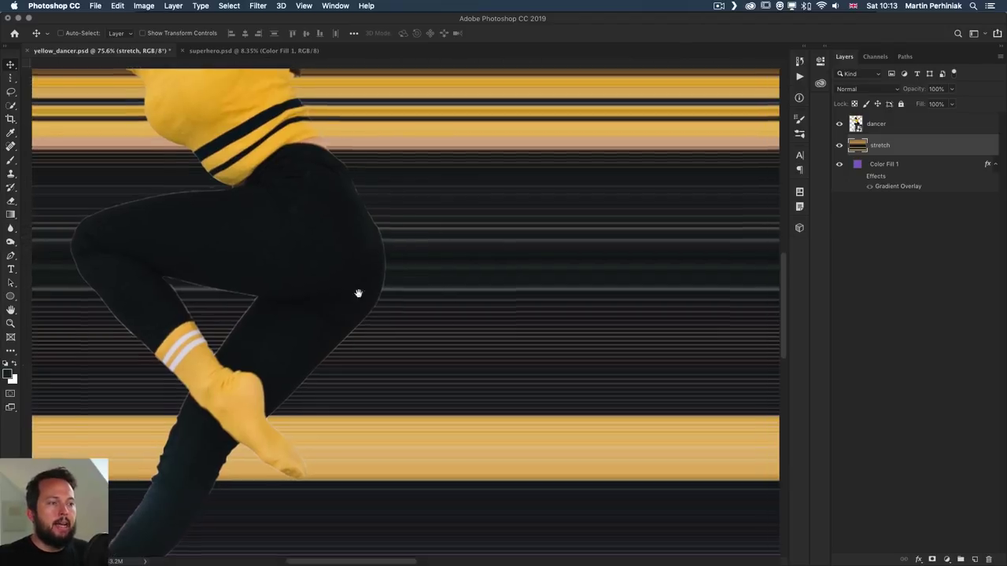
scroll(322, 304, up, 3)
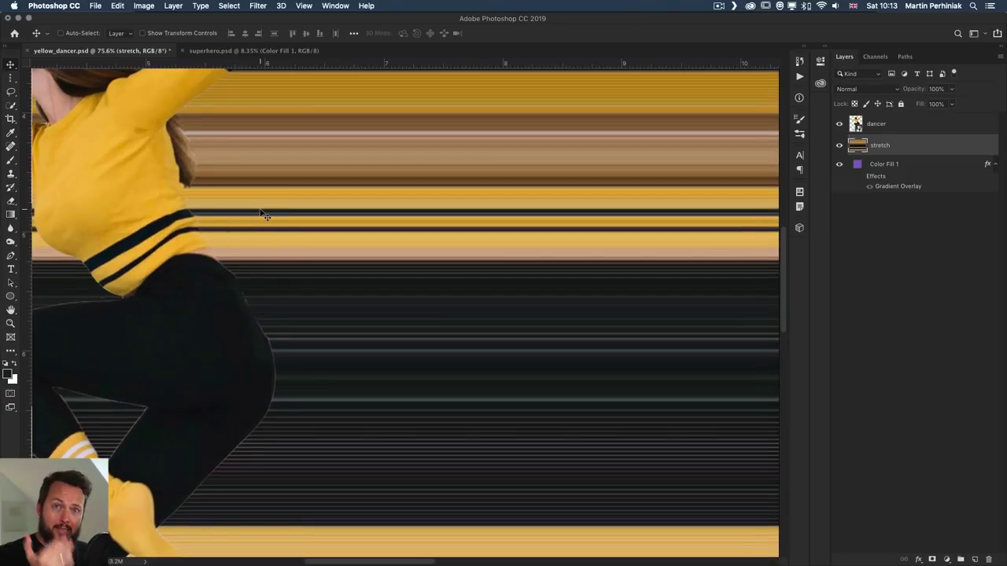
scroll(263, 215, up, 4)
scroll(264, 215, left, 2)
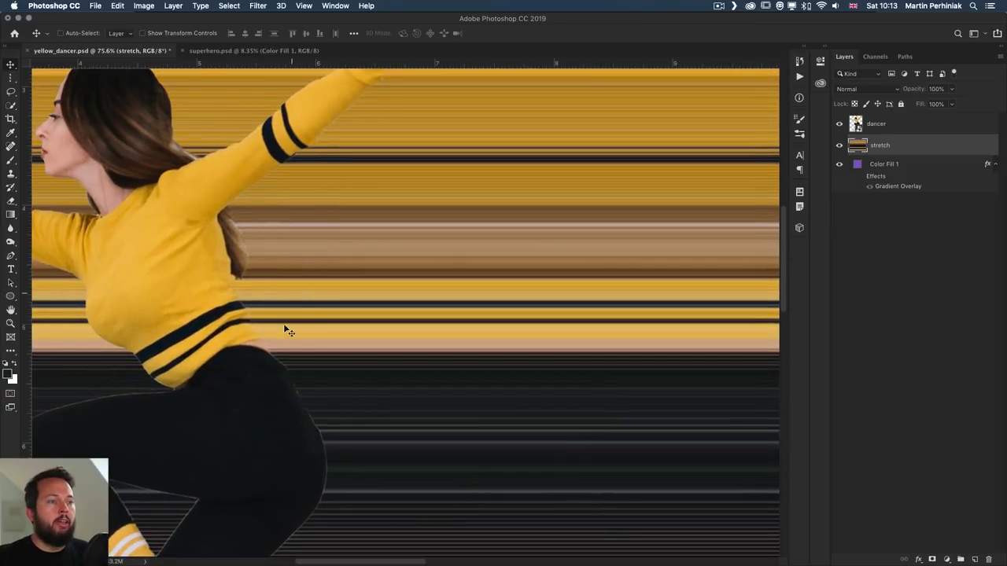
scroll(249, 157, up, 5)
scroll(249, 157, right, 1)
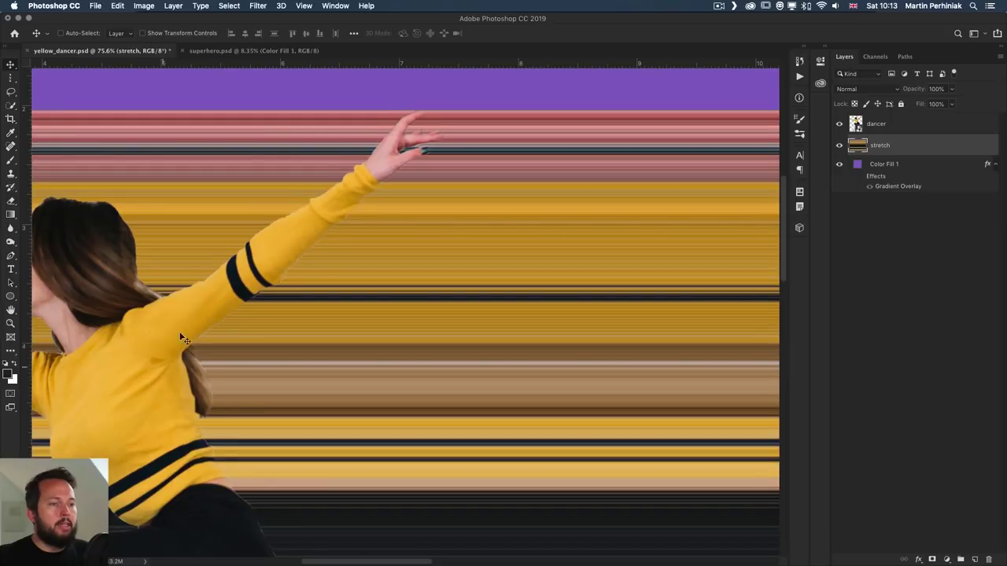
scroll(382, 234, up, 3)
scroll(382, 233, right, 2)
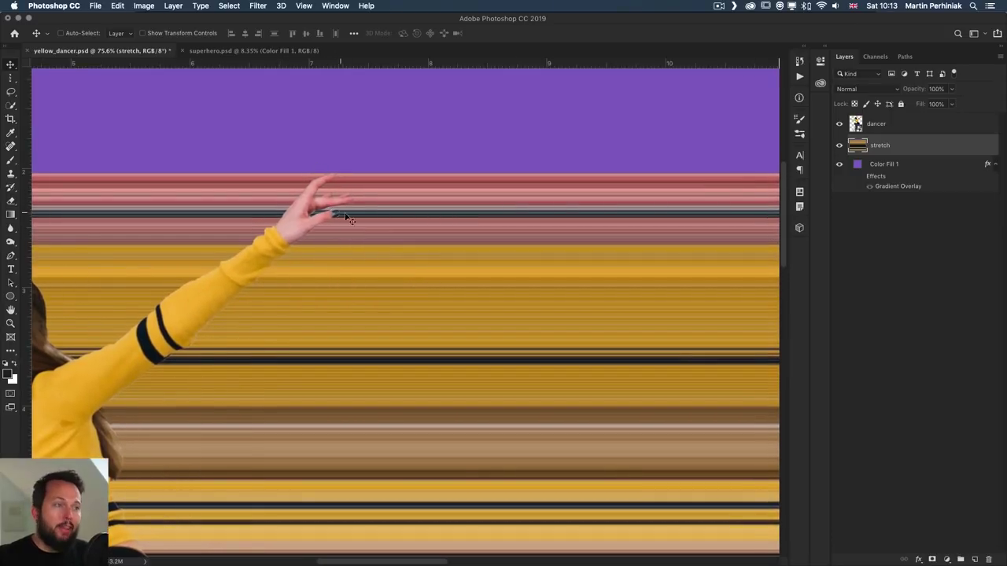
scroll(425, 439, down, 6)
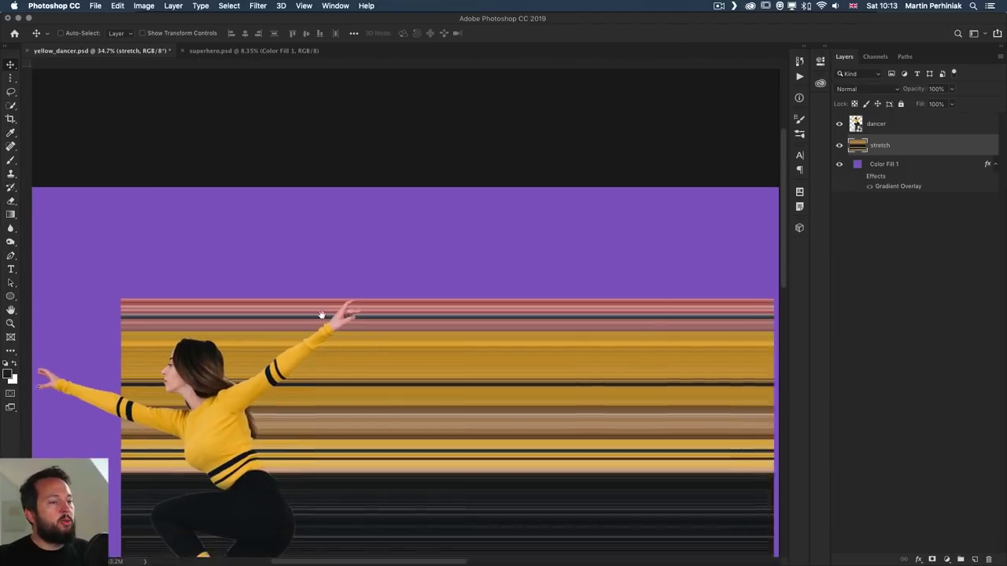
scroll(378, 288, down, 1)
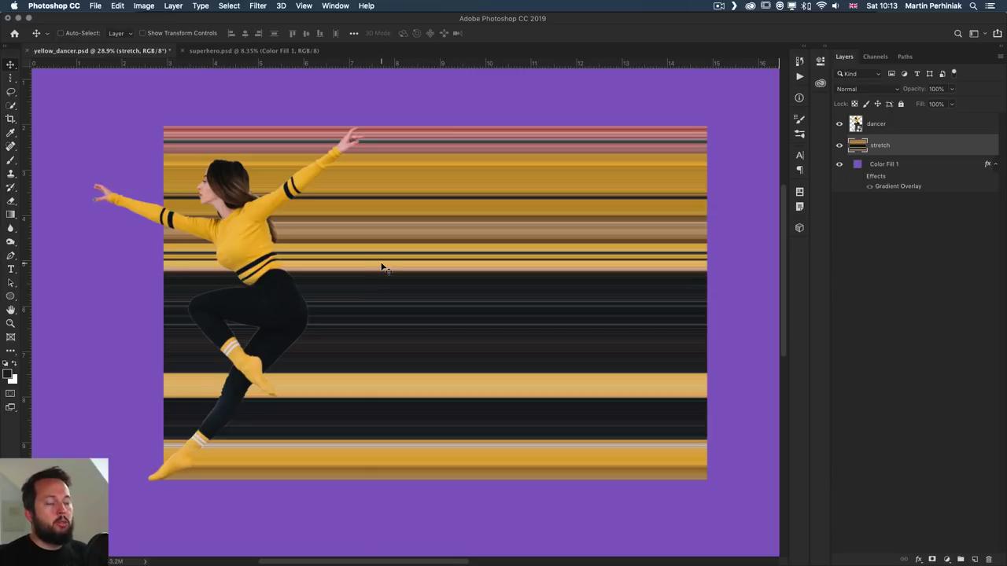
scroll(382, 267, down, 1)
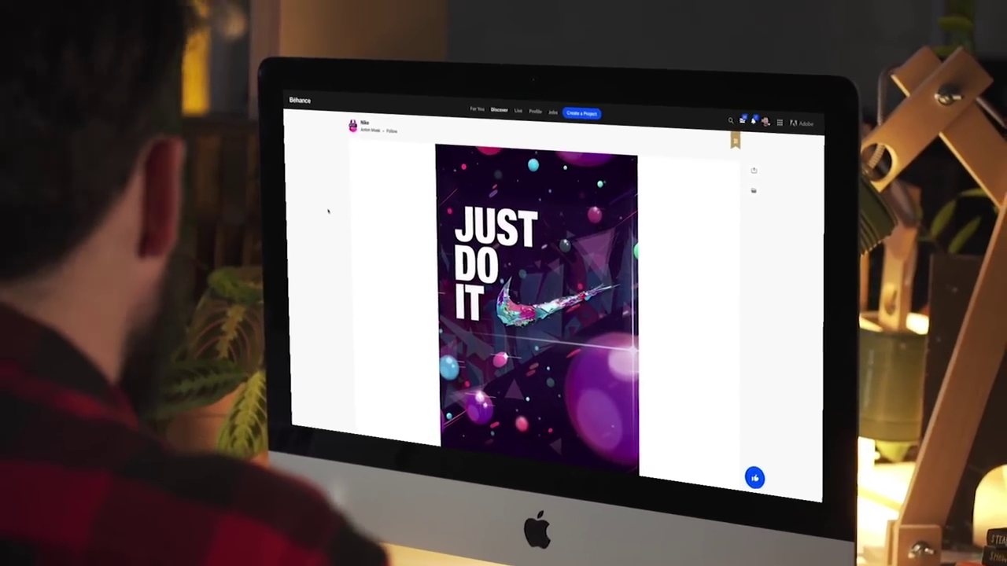
scroll(329, 211, down, 5)
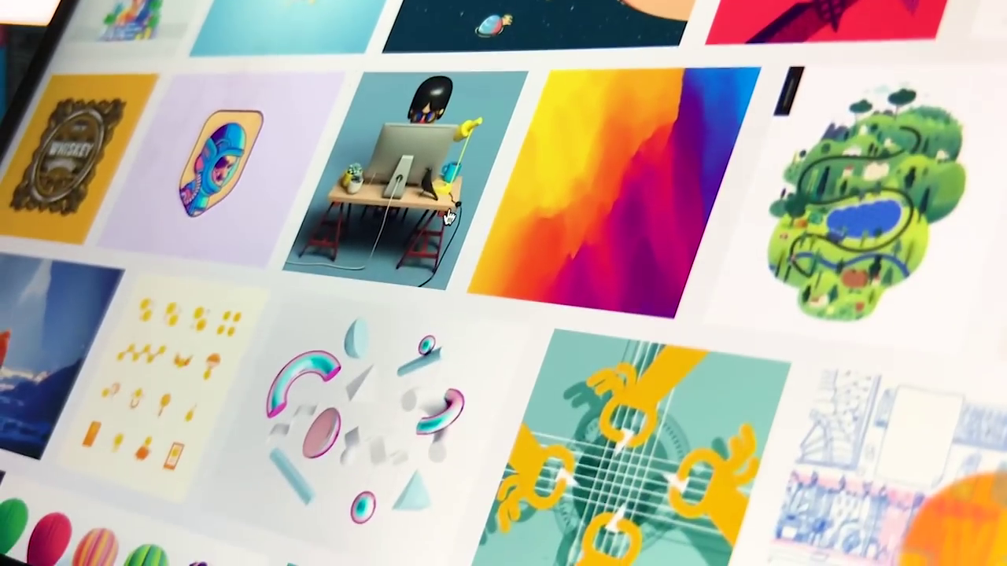
scroll(446, 216, down, 5)
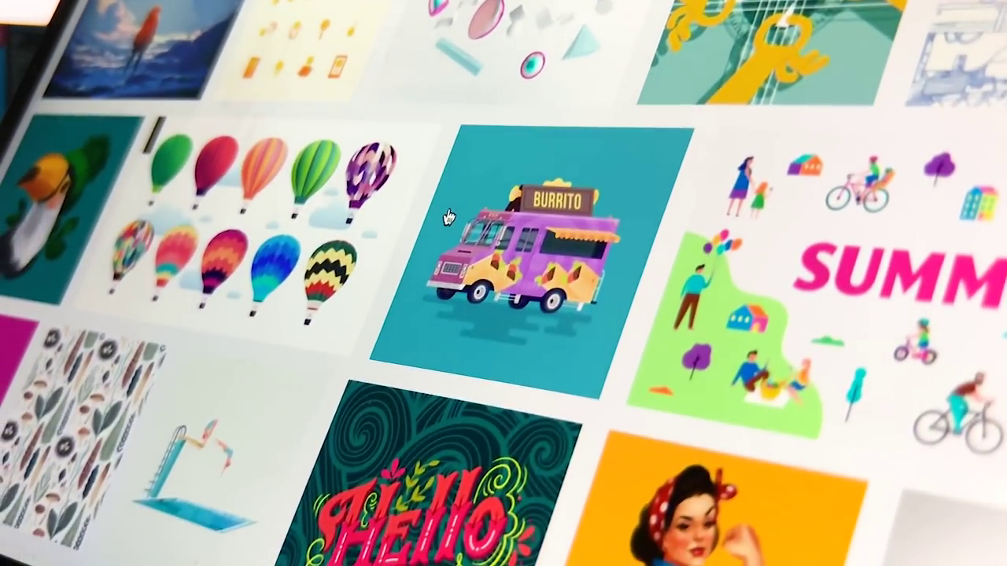
scroll(447, 216, down, 5)
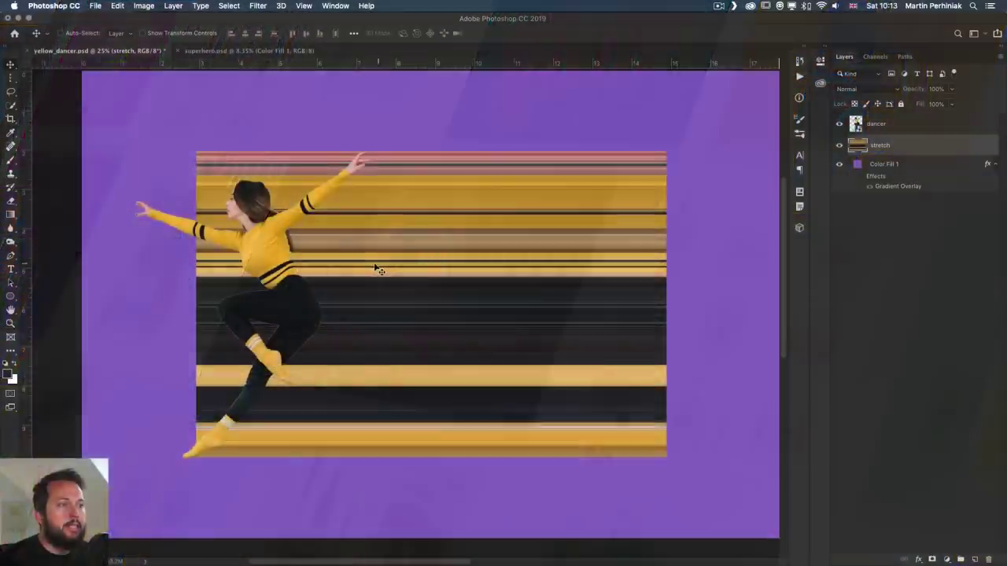
Convert the stretch layer to a Smart Object
mouse_move(378, 270)
mouse_down()
mouse_move(471, 270)
mouse_move(359, 270)
mouse_up()
scroll(524, 334, down, 3)
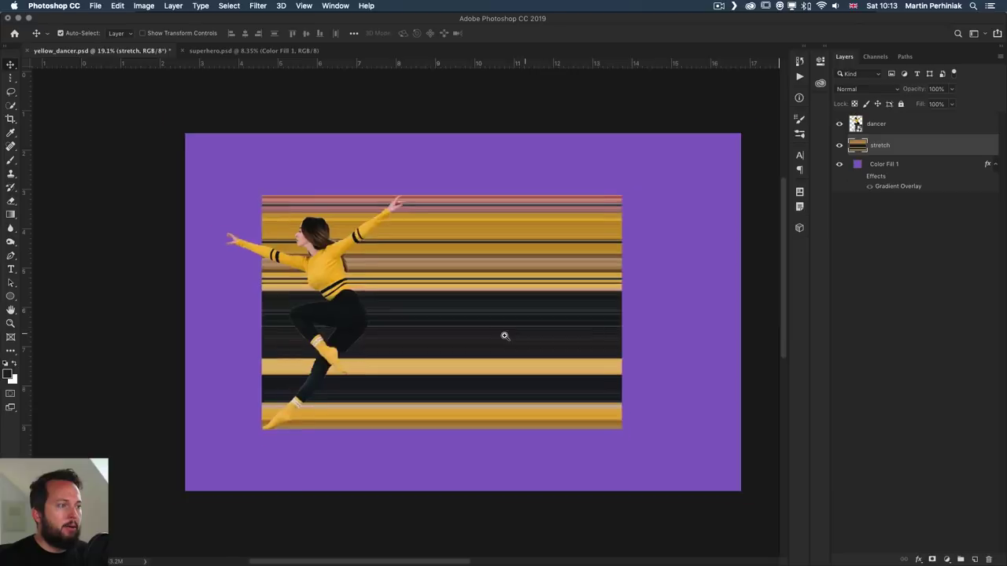
scroll(528, 317, right, 3)
scroll(533, 316, down, 1)
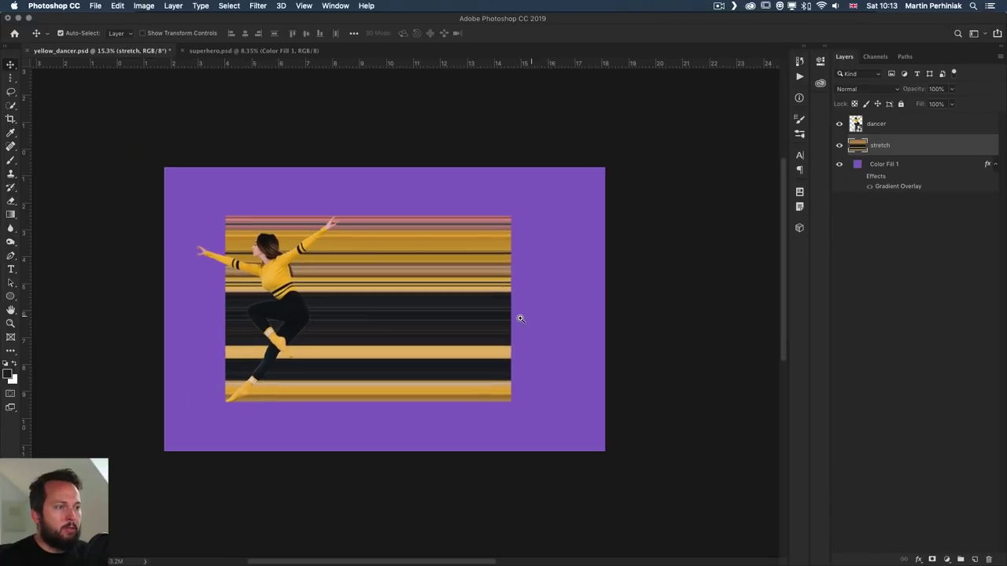
scroll(514, 317, right, 2)
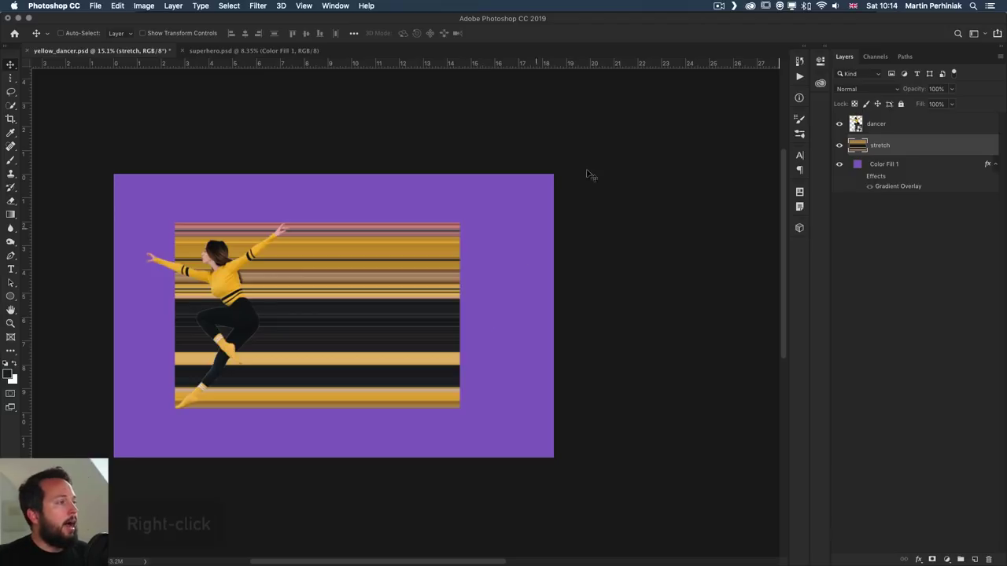
right_click(905, 145)
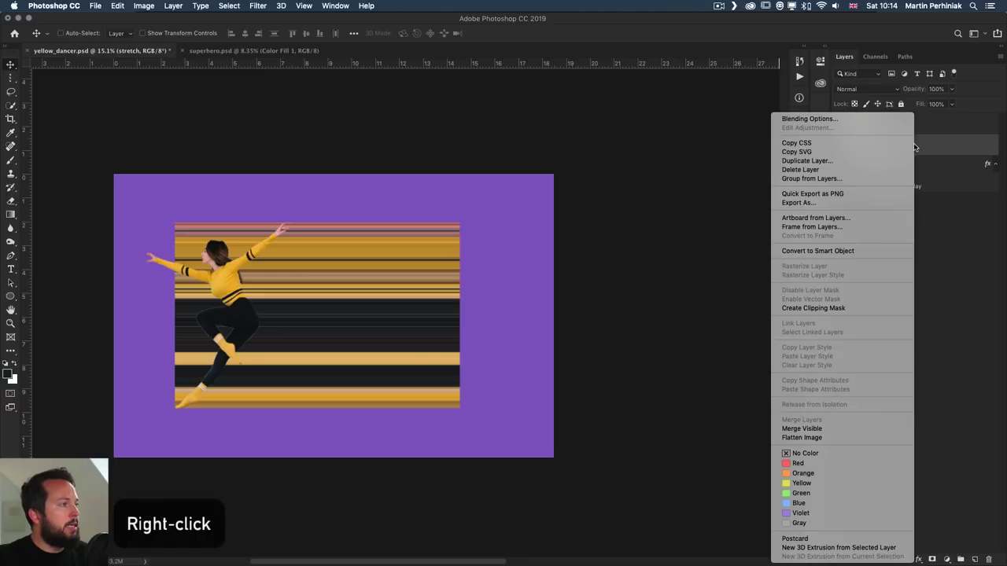
click(844, 252)
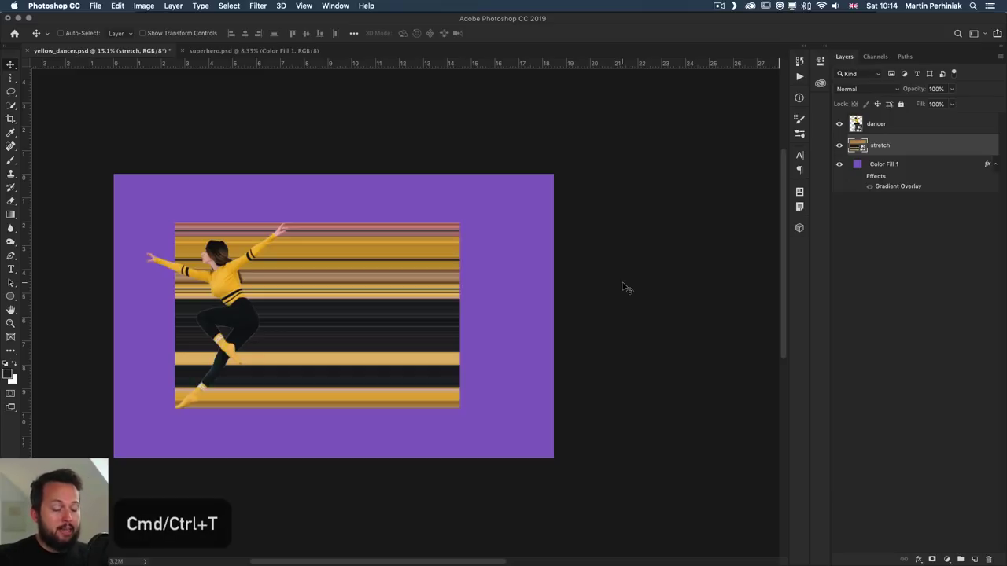
Free Transform the stretch layer to 153.69% width so it runs past the canvas edge, and switch to a custom warp
key(super+t)
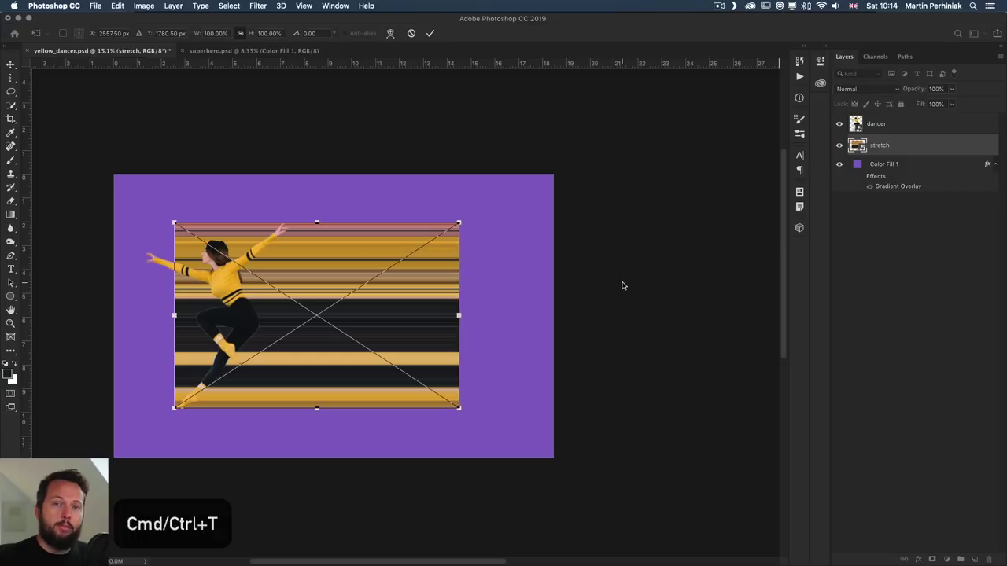
drag(468, 322, 613, 317)
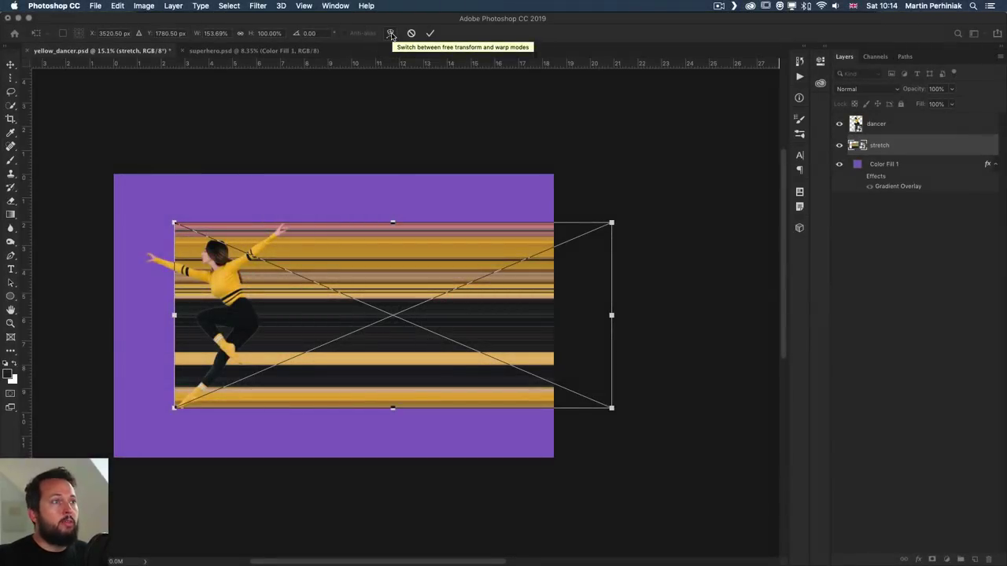
click(391, 33)
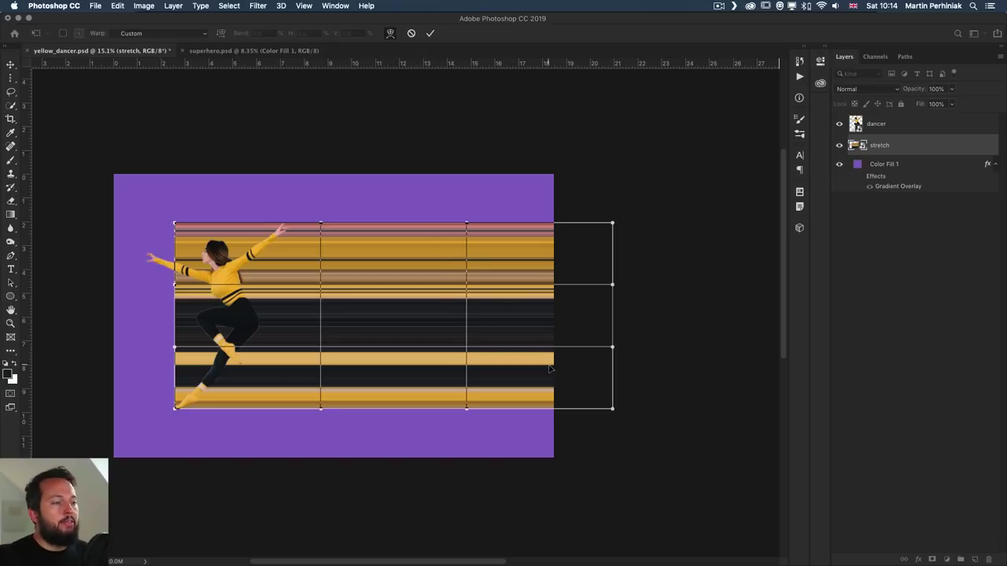
Warp the band's far end by crossing its upper and lower corners so the stripes twist into a ribbon beyond the dancer
drag(591, 406, 641, 340)
drag(613, 226, 599, 480)
drag(649, 354, 683, 455)
drag(601, 480, 602, 176)
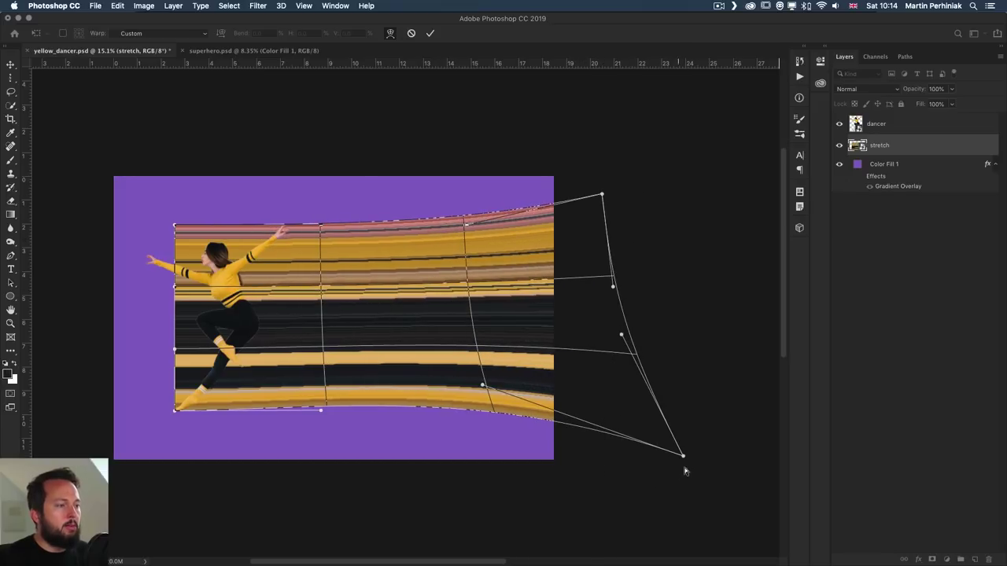
drag(683, 455, 683, 326)
drag(601, 196, 615, 508)
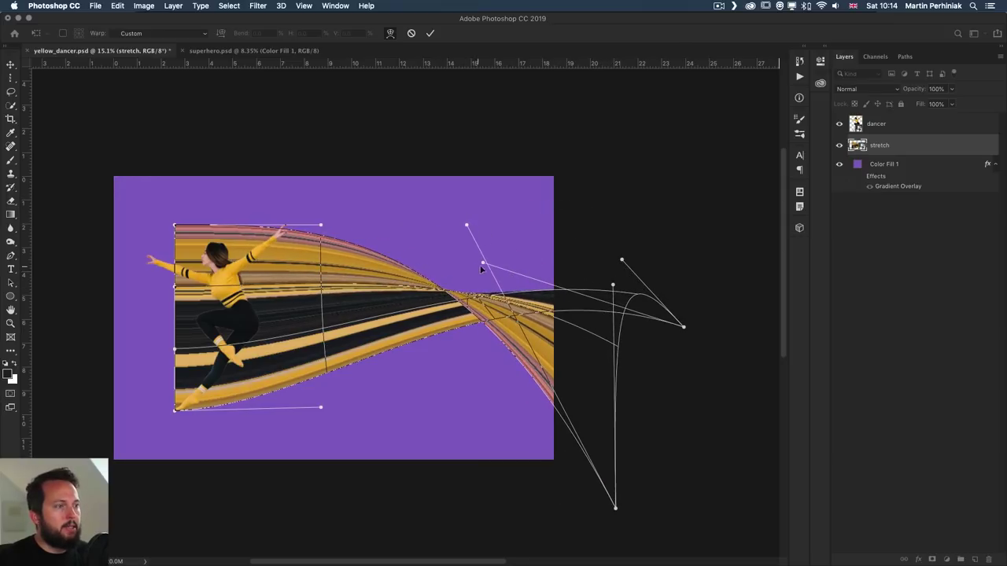
Reshape the curves around the ribbon's twist by moving the far corners' direction handles and pulling the inner mesh
drag(483, 265, 383, 186)
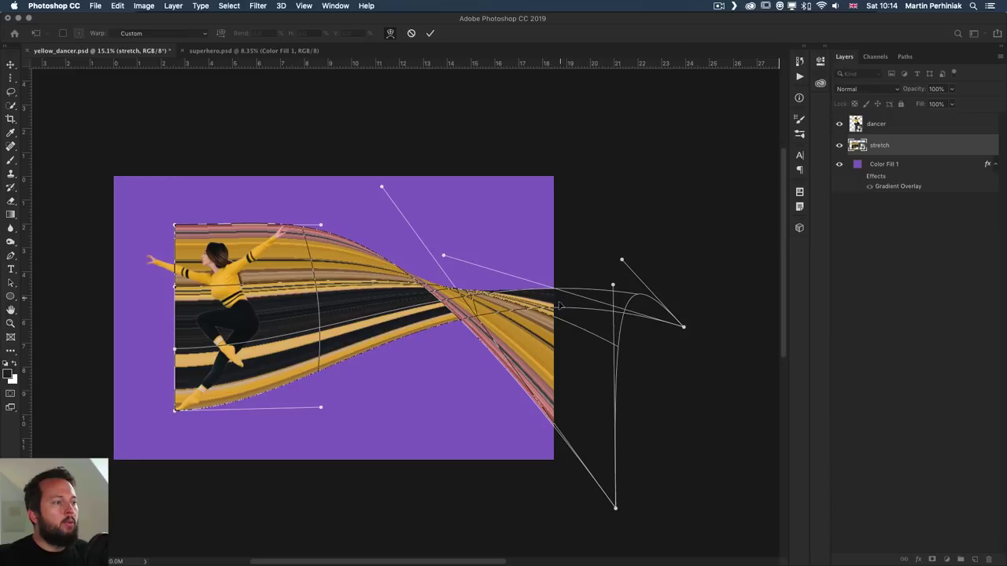
drag(561, 319, 445, 299)
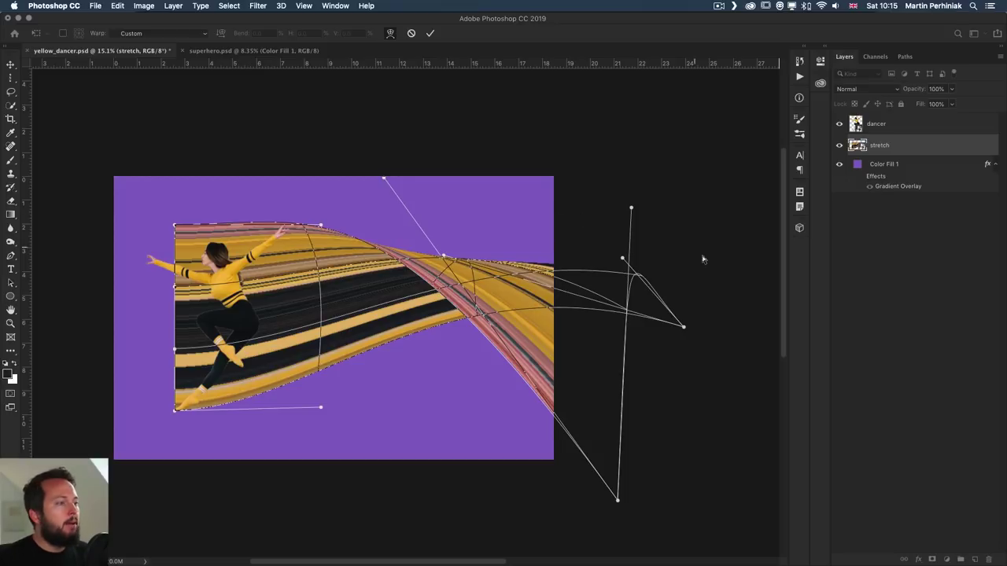
drag(631, 209, 528, 207)
drag(674, 335, 623, 336)
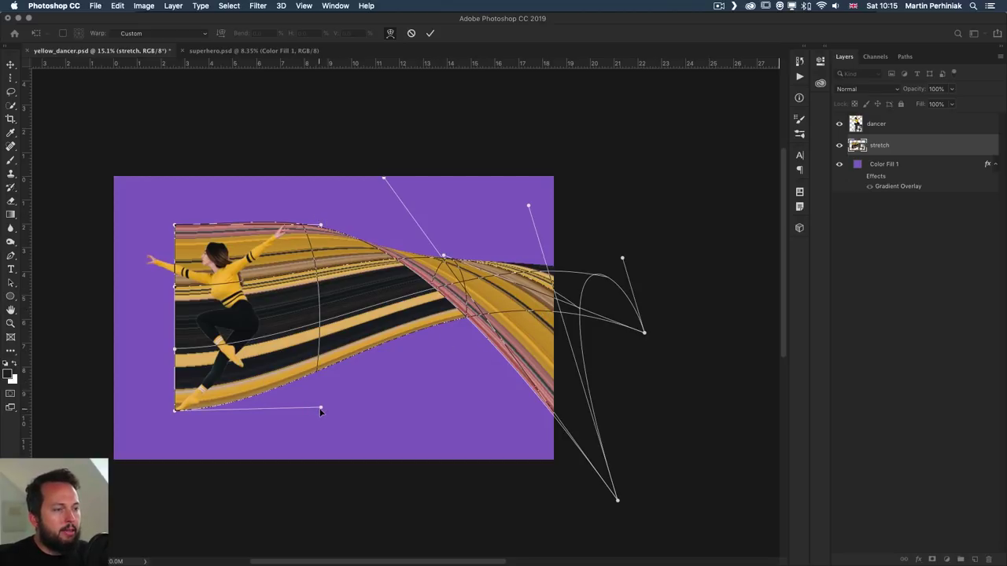
Adjust the warp around the dancer's lower foot, lengthening and raising the bottom edge's curve and aligning the lower stripes with the feet
drag(320, 406, 408, 402)
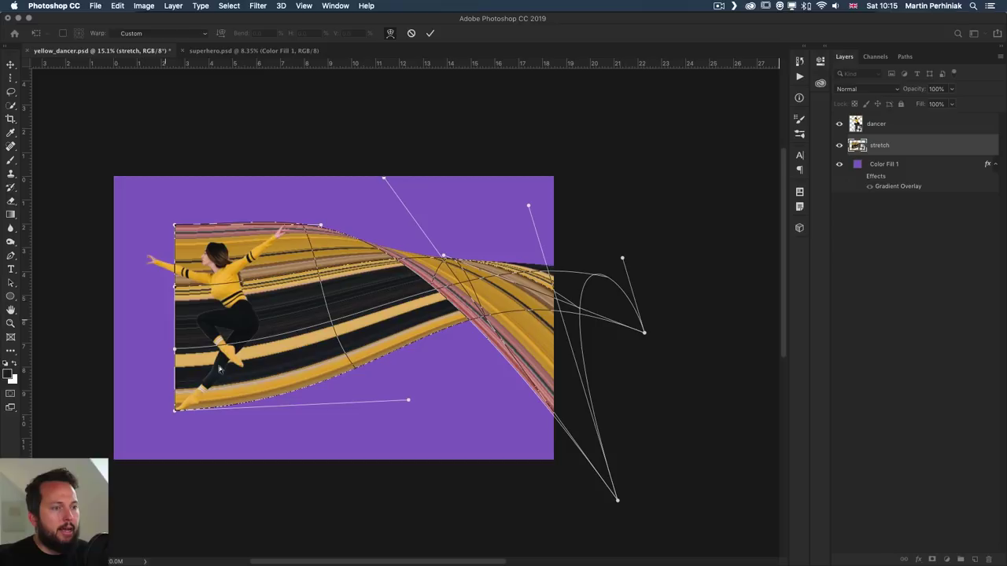
drag(206, 371, 249, 373)
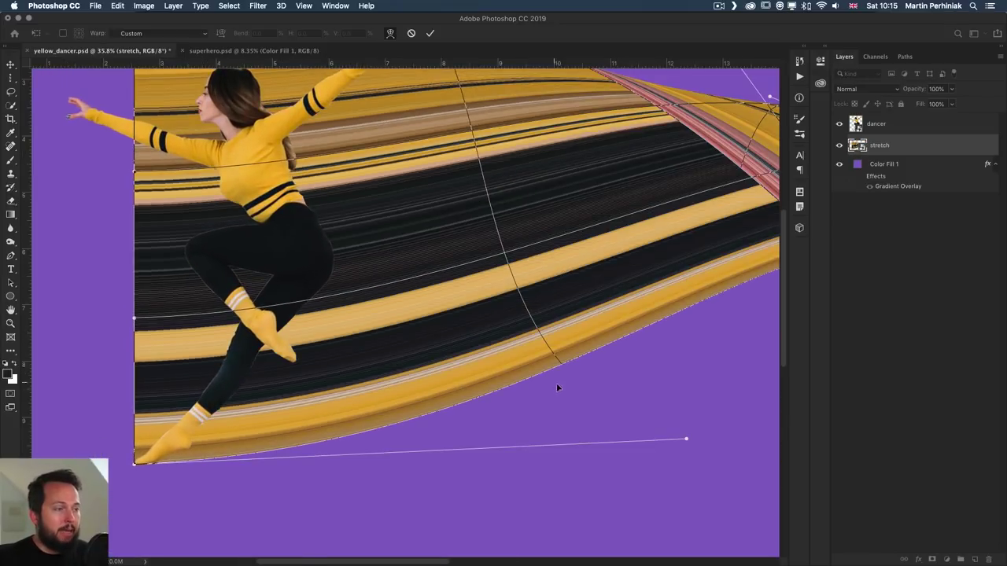
drag(338, 343, 343, 356)
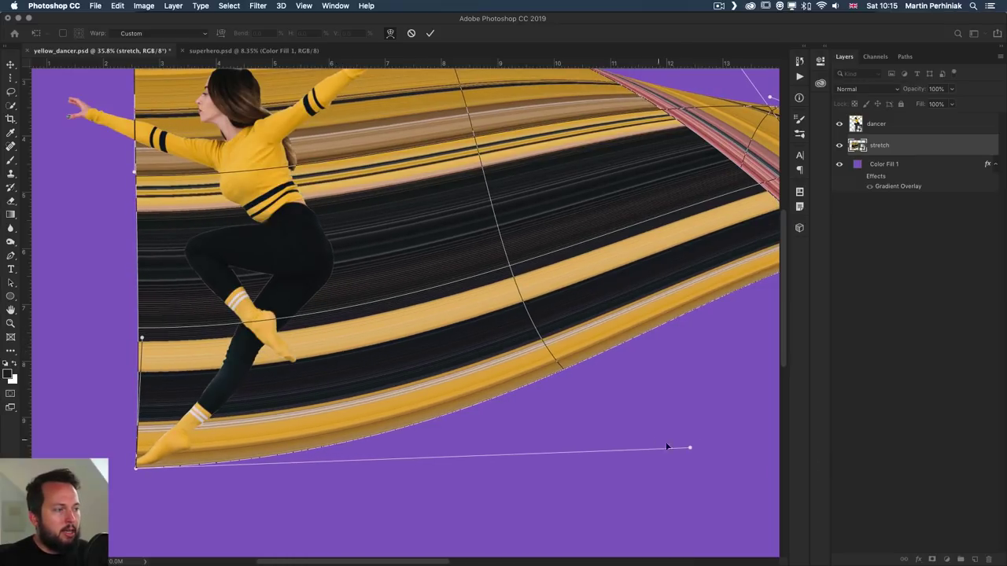
drag(690, 450, 669, 419)
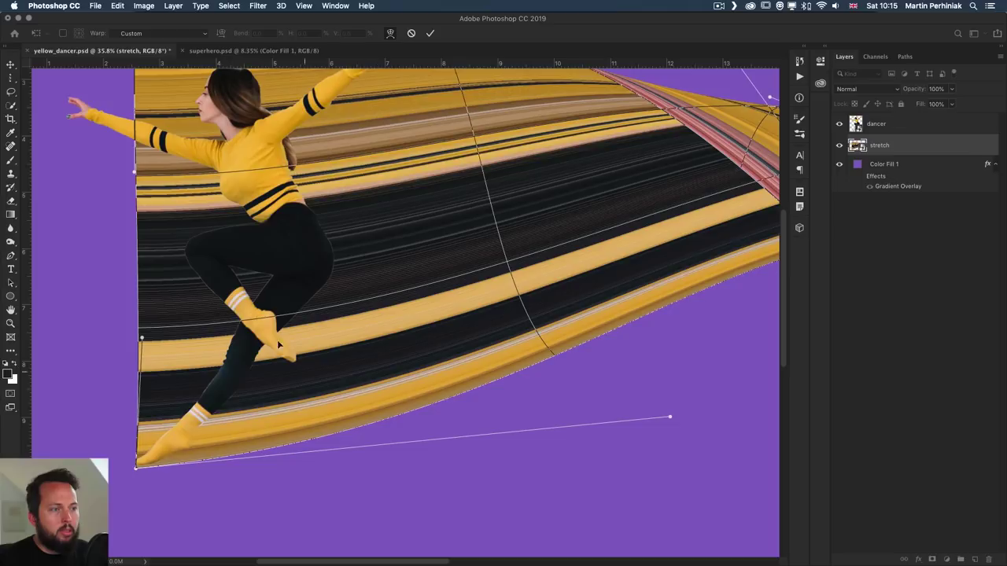
drag(391, 354, 394, 354)
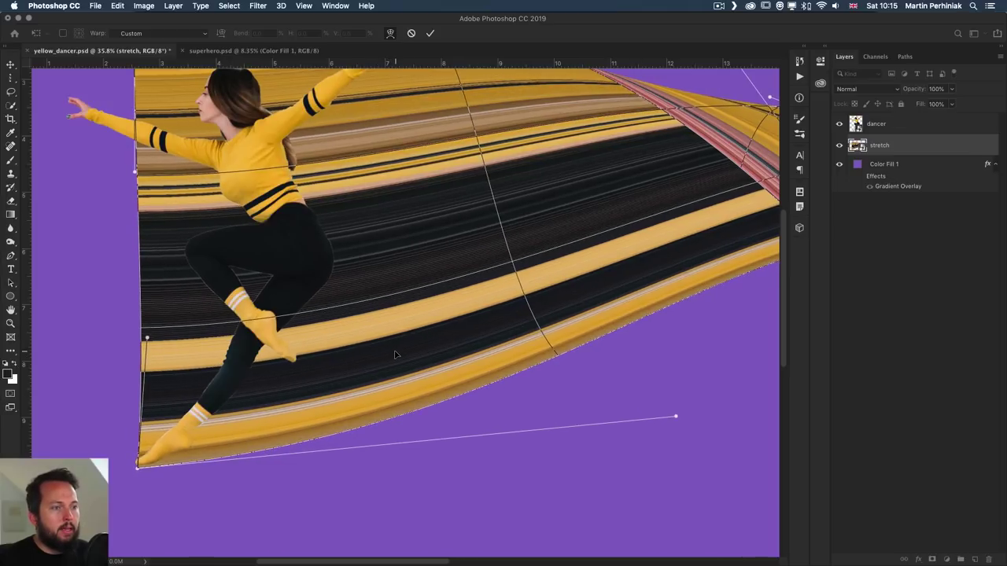
Refine the band's upper curve and inner mesh so the stripes line up with the raised hand and torso, and apply the warp
drag(331, 165, 327, 221)
key(super+r)
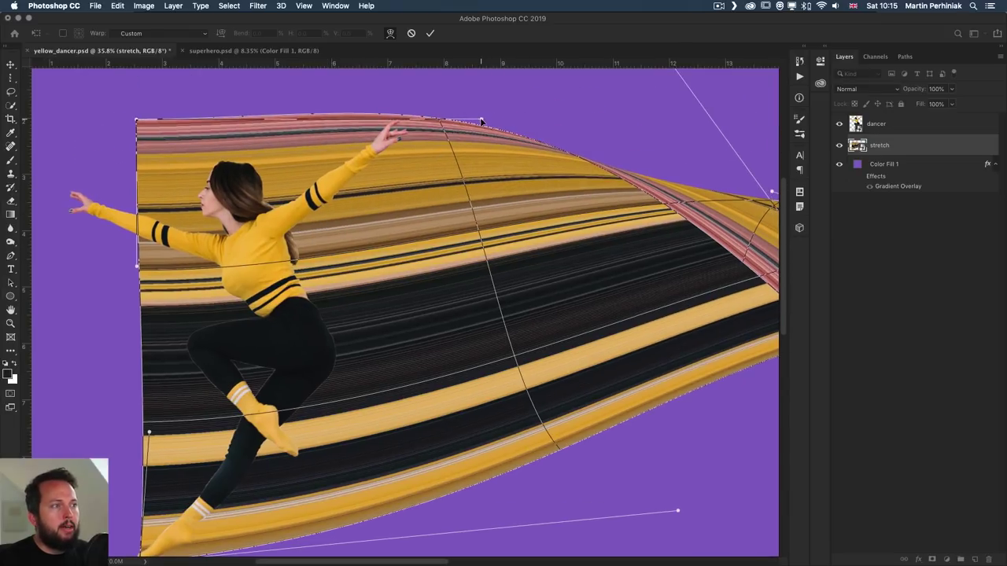
drag(480, 118, 478, 134)
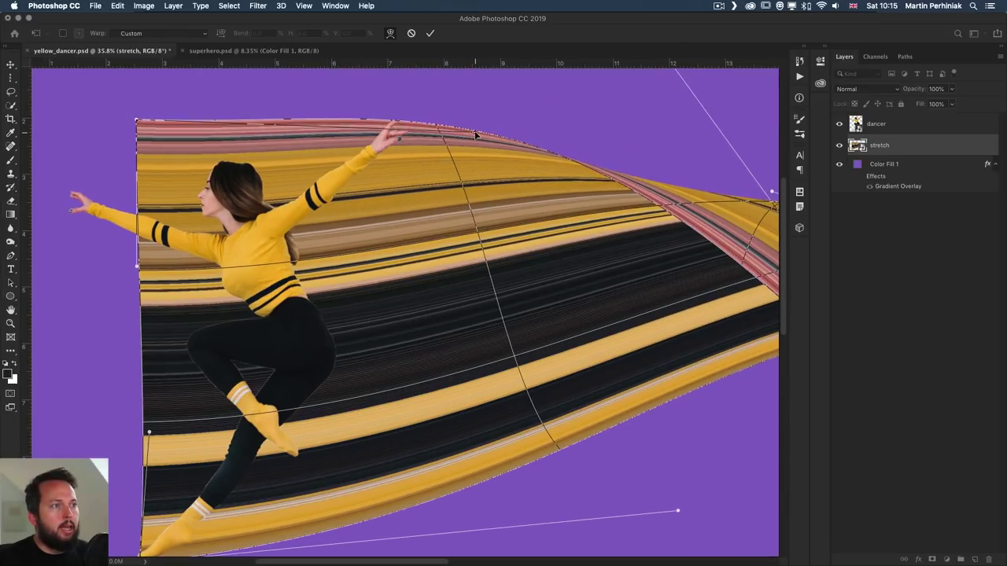
drag(459, 246, 413, 261)
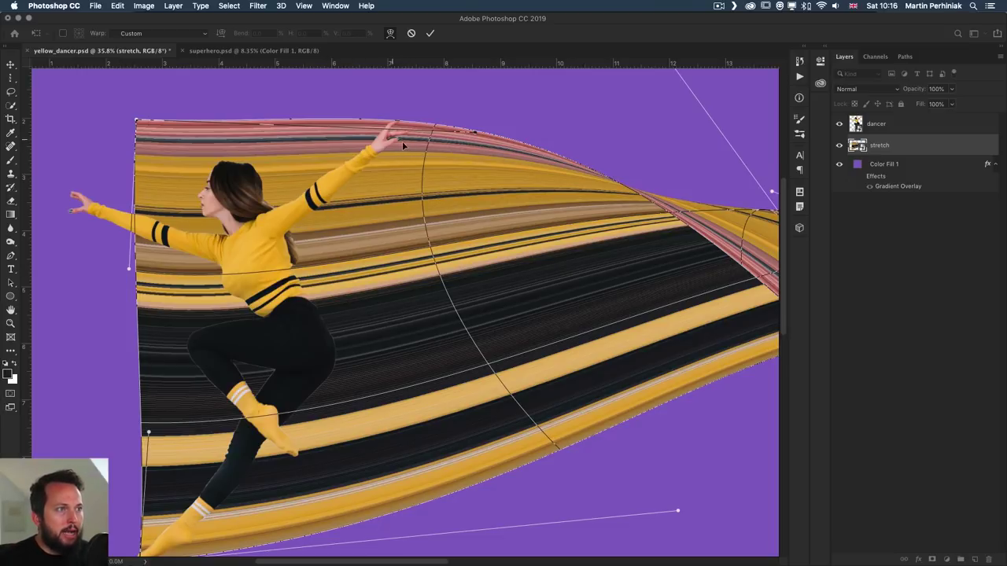
drag(402, 141, 405, 158)
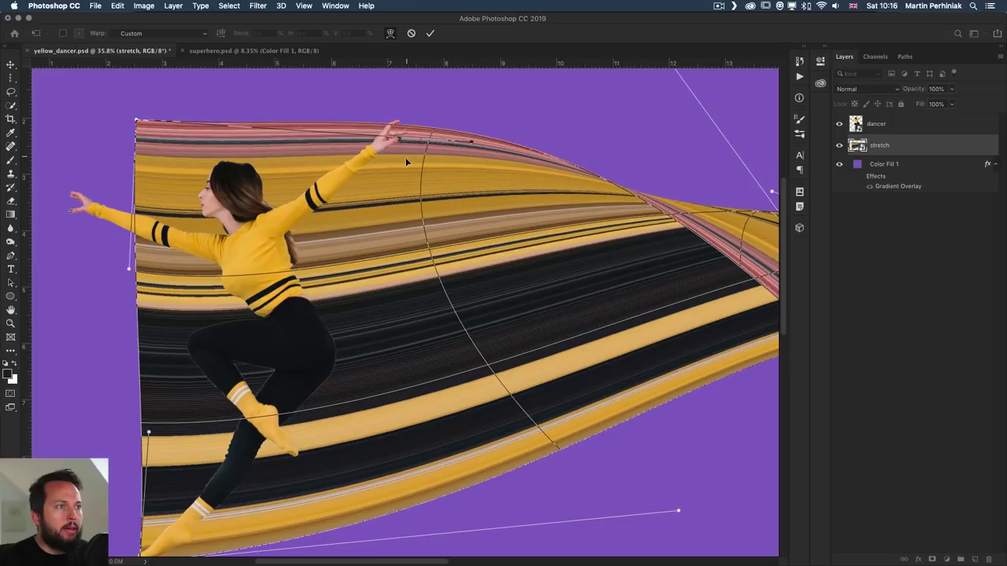
drag(472, 143, 474, 134)
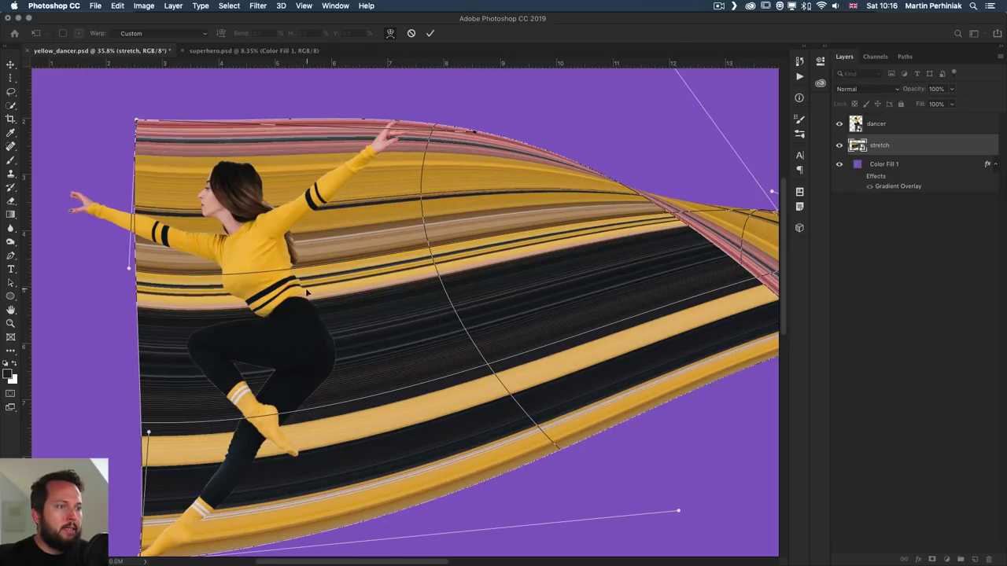
scroll(630, 298, down, 3)
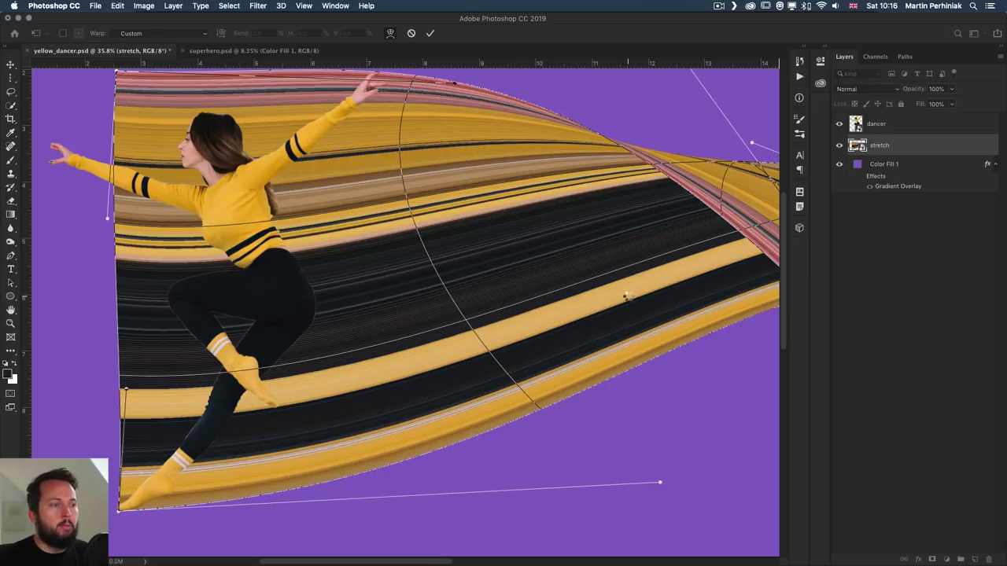
key(Return)
scroll(629, 301, down, 2)
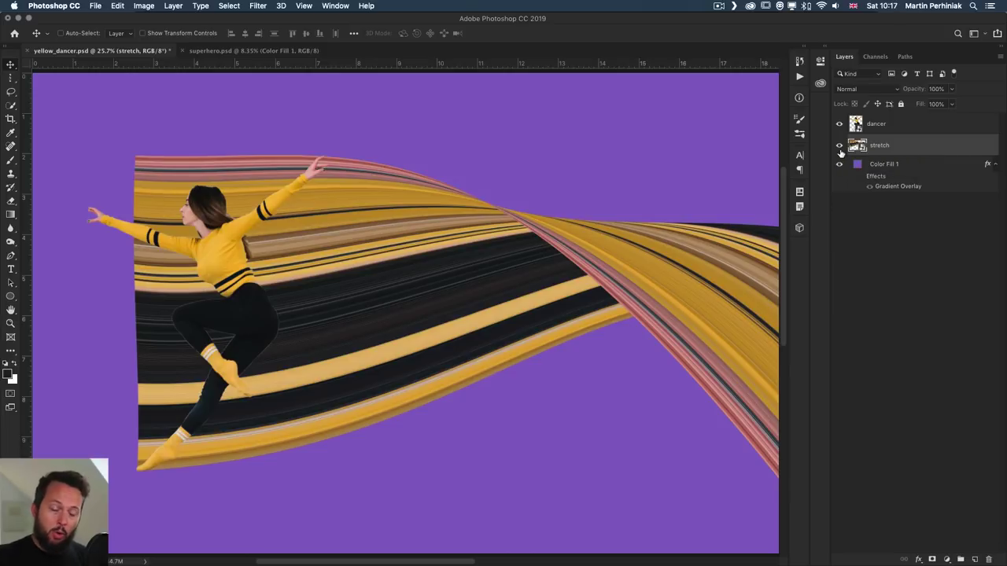
Reopen the warp mesh of the stretch Smart Object to examine its handles, and close it again
key(super+t)
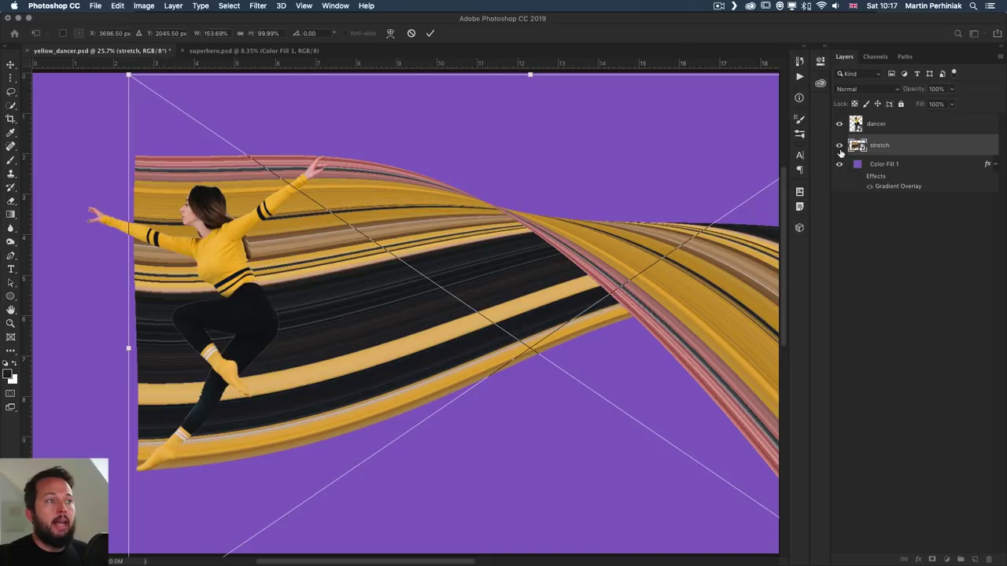
click(390, 33)
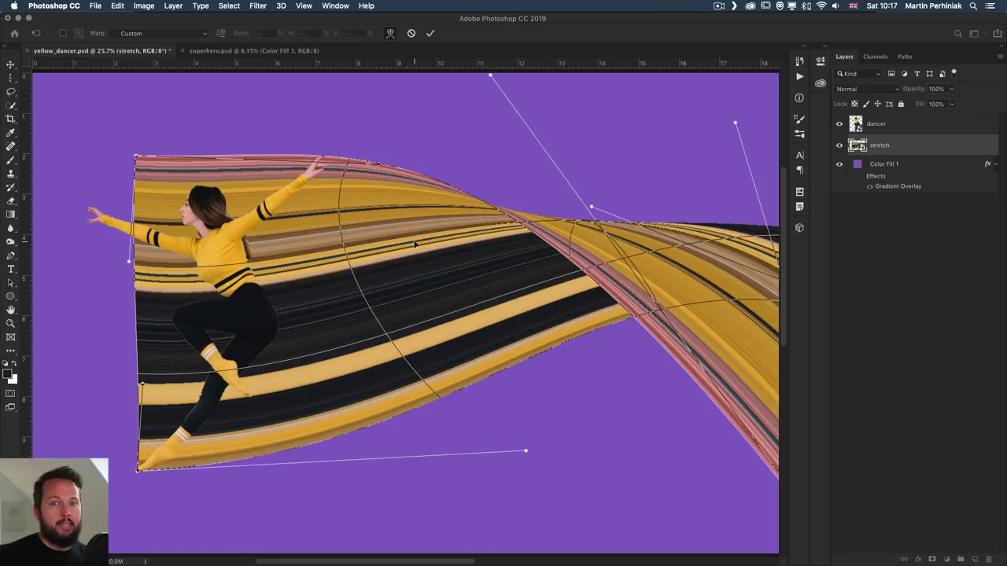
key(Return)
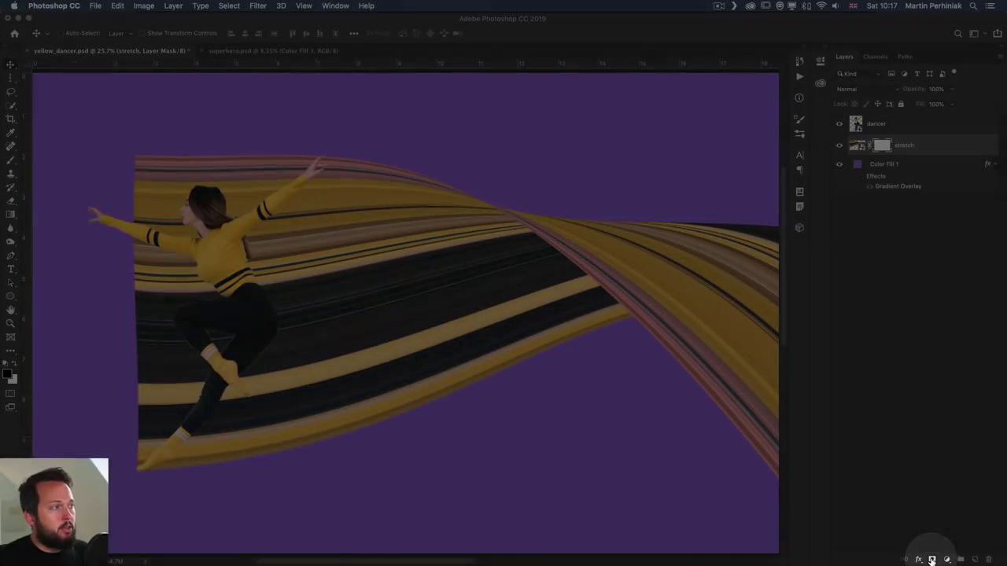
Add a layer mask to the stretch layer and paint out the ribbon in front of the dancer, from her lower foot up to her raised hand
click(931, 559)
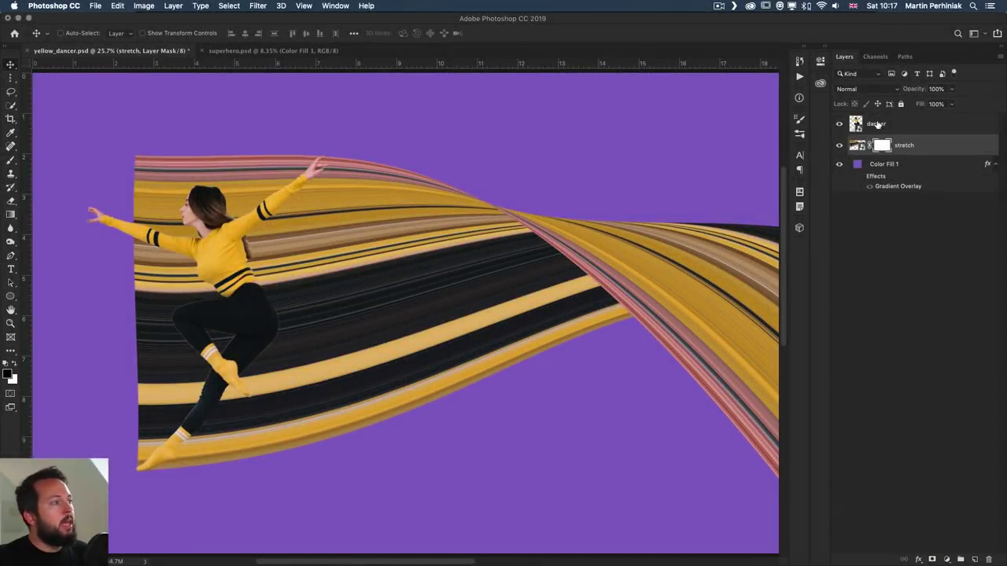
key(b)
drag(141, 394, 158, 394)
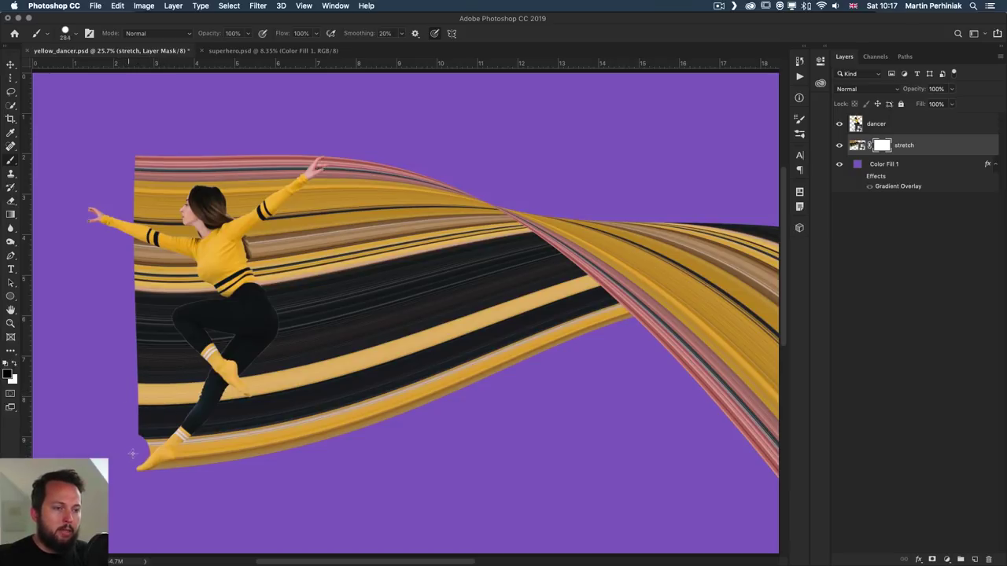
mouse_move(132, 454)
mouse_down()
mouse_move(181, 398)
mouse_move(201, 351)
mouse_move(196, 361)
mouse_move(171, 315)
mouse_move(146, 409)
mouse_up()
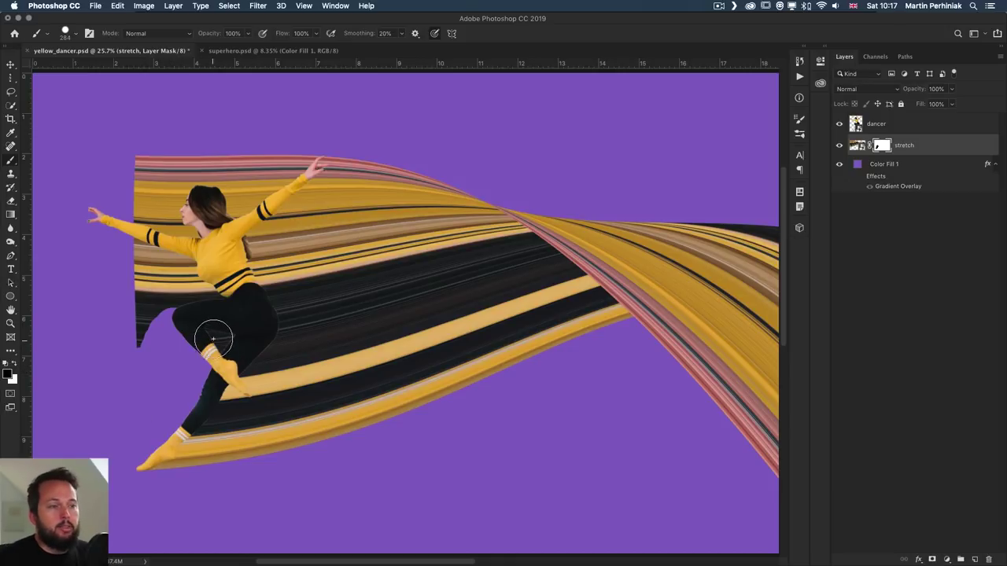
mouse_move(203, 340)
mouse_down()
mouse_move(160, 327)
mouse_move(205, 312)
mouse_move(203, 296)
mouse_move(221, 308)
mouse_move(192, 276)
mouse_move(142, 331)
mouse_move(131, 245)
mouse_move(183, 281)
mouse_move(153, 253)
mouse_move(160, 216)
mouse_move(178, 220)
mouse_move(185, 202)
mouse_move(167, 227)
mouse_move(120, 200)
mouse_move(171, 166)
mouse_move(171, 144)
mouse_move(176, 200)
mouse_move(217, 166)
mouse_move(199, 163)
mouse_move(244, 162)
mouse_move(205, 207)
mouse_move(208, 217)
mouse_move(245, 203)
mouse_move(212, 220)
mouse_move(287, 171)
mouse_move(304, 147)
mouse_move(269, 163)
mouse_up()
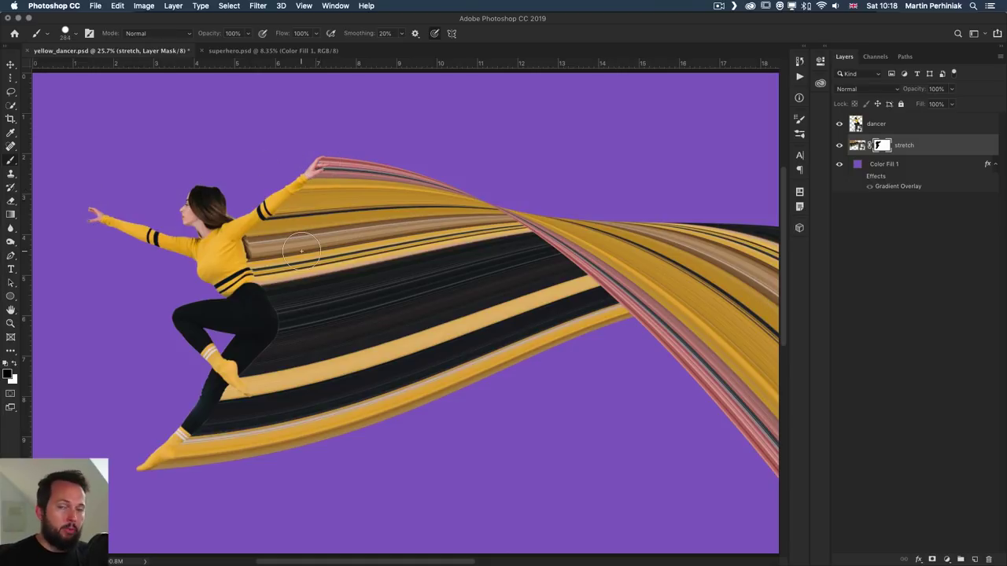
Refine the stretch layer's mask with a smaller brush between the fingers and along the edge of the raised hand
scroll(311, 167, up, 5)
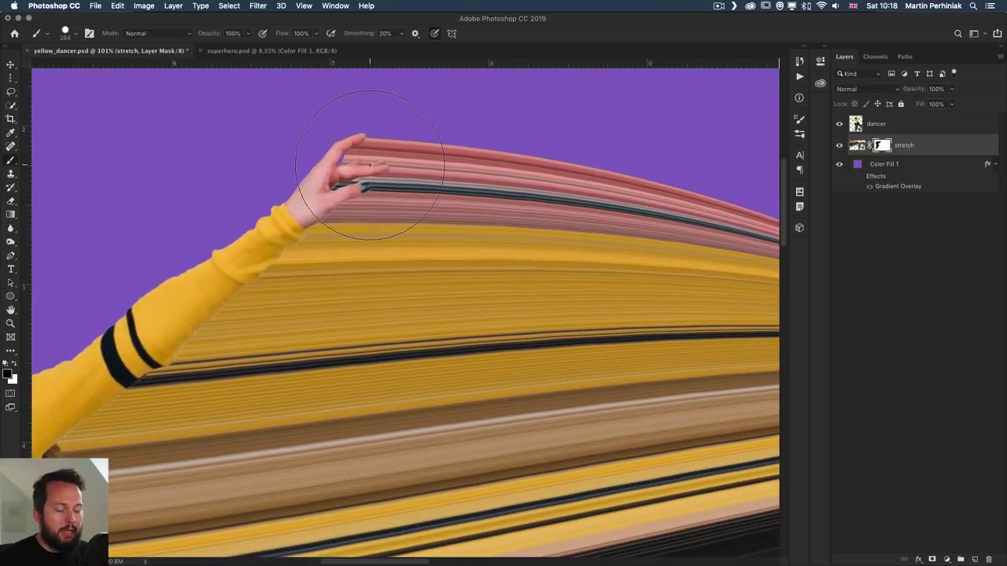
mouse_move(364, 177)
mouse_down()
mouse_move(288, 173)
mouse_move(302, 175)
mouse_up()
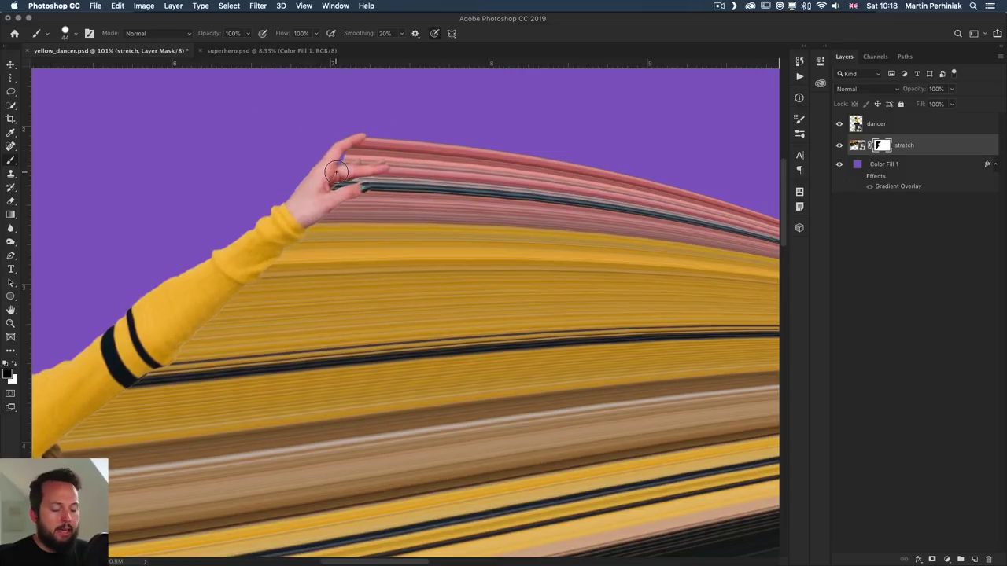
mouse_move(336, 166)
mouse_down()
mouse_move(389, 159)
mouse_move(388, 196)
mouse_move(346, 160)
mouse_up()
key(x)
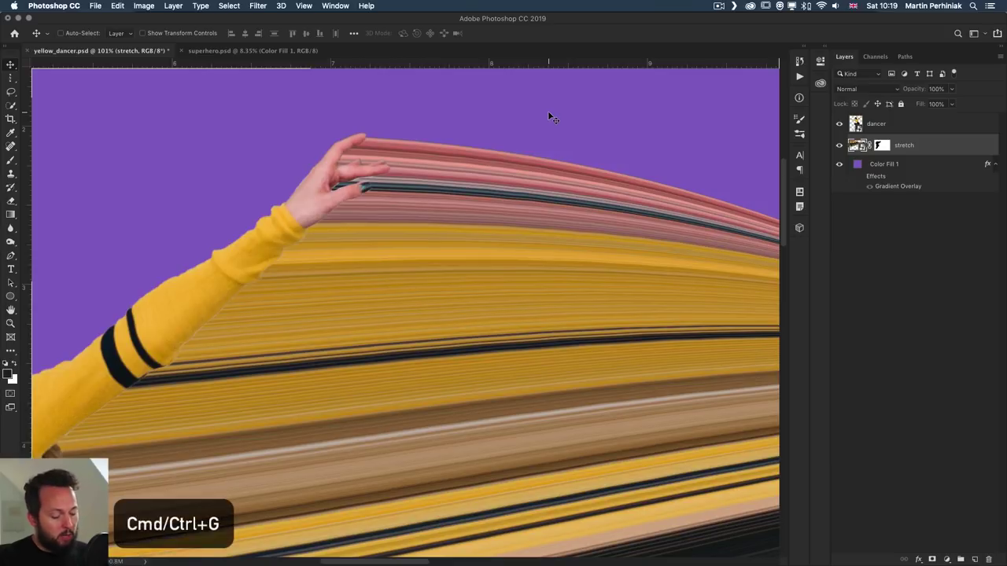
Group the stretch layer and move its layer mask onto the new group
key(super+g)
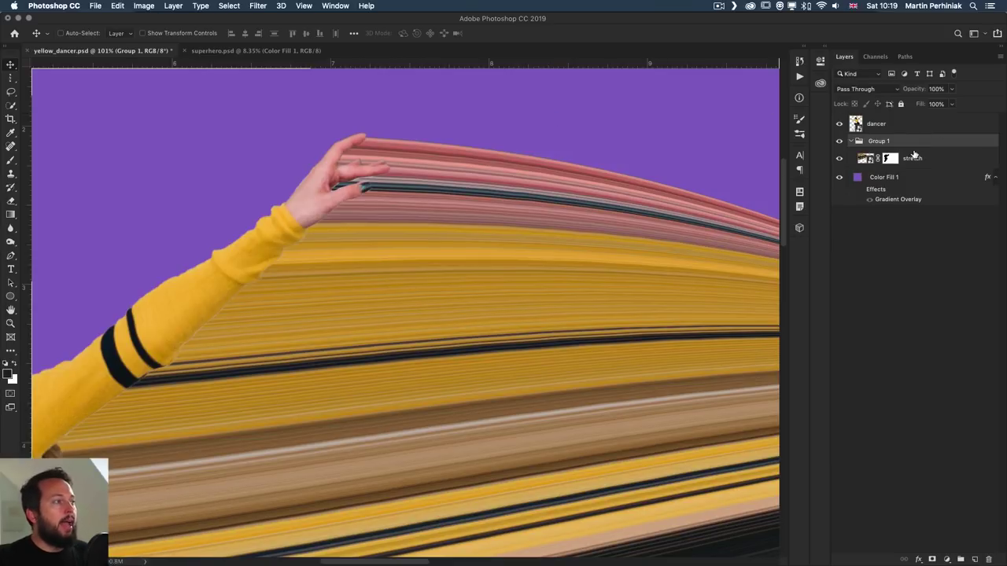
drag(891, 161, 893, 146)
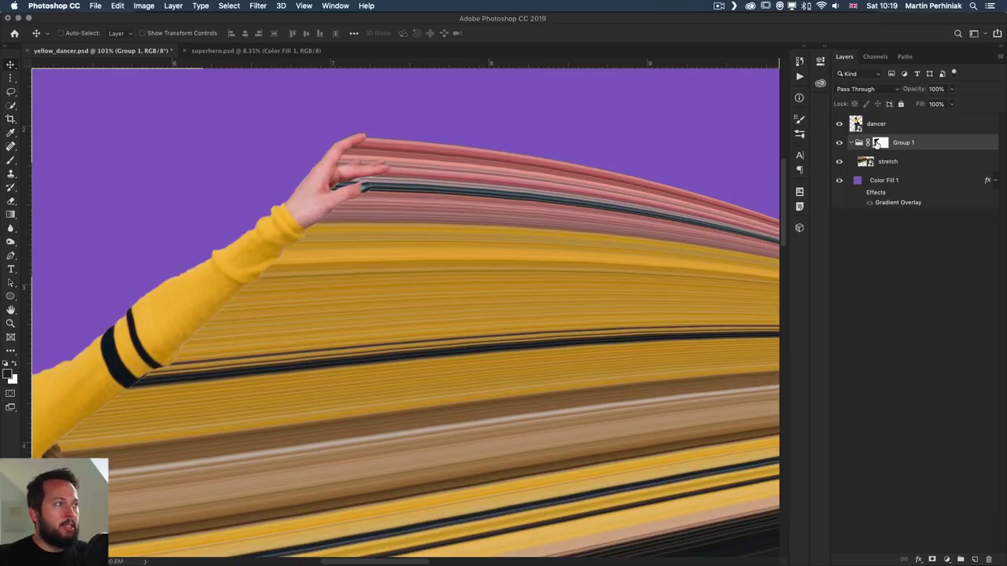
mouse_move(878, 144)
mouse_down()
mouse_move(882, 160)
mouse_move(886, 147)
mouse_up()
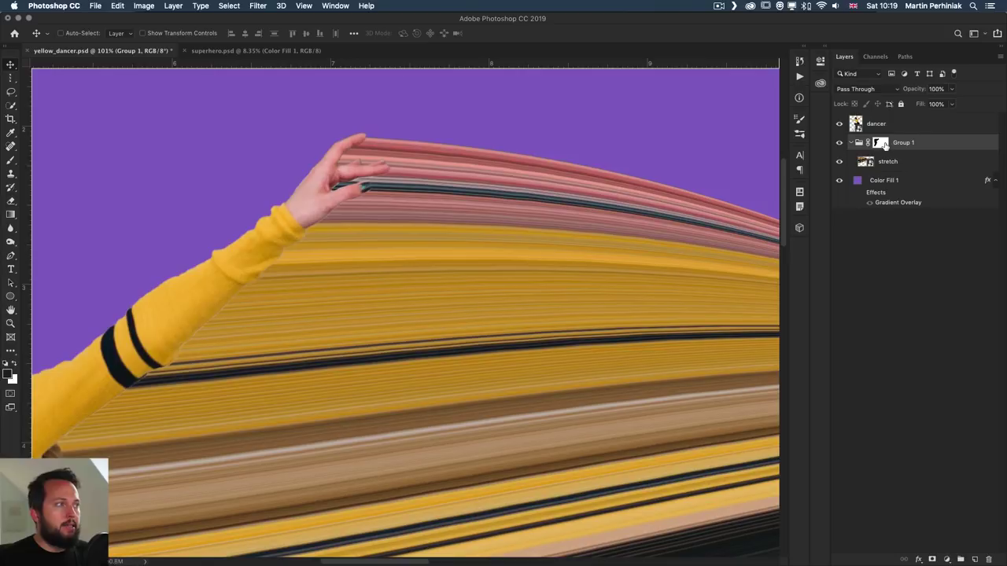
Warp the stretch layer so the ribbon's upper edge rises slightly to meet the raised hand's fingertip, and apply it
click(905, 162)
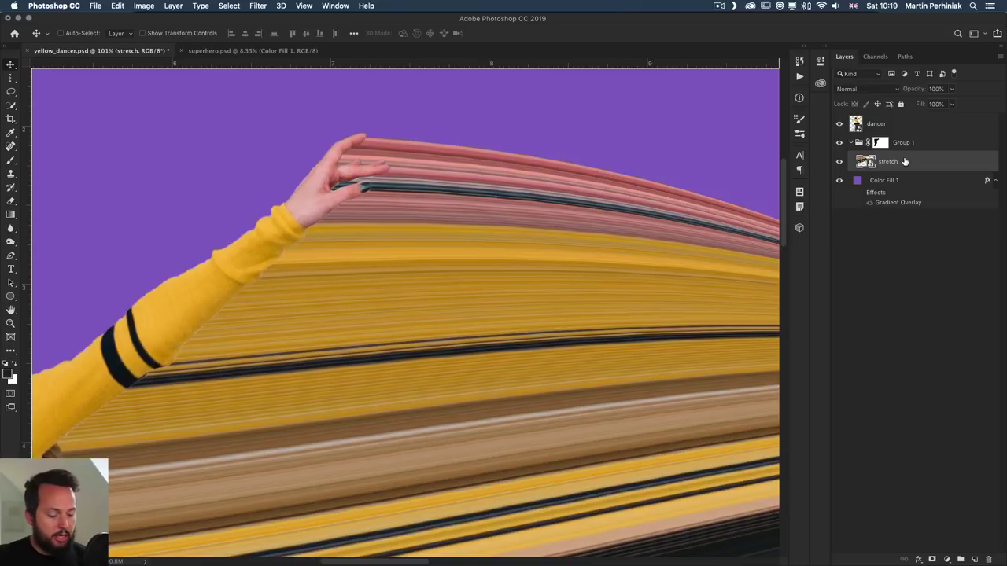
key(super+t)
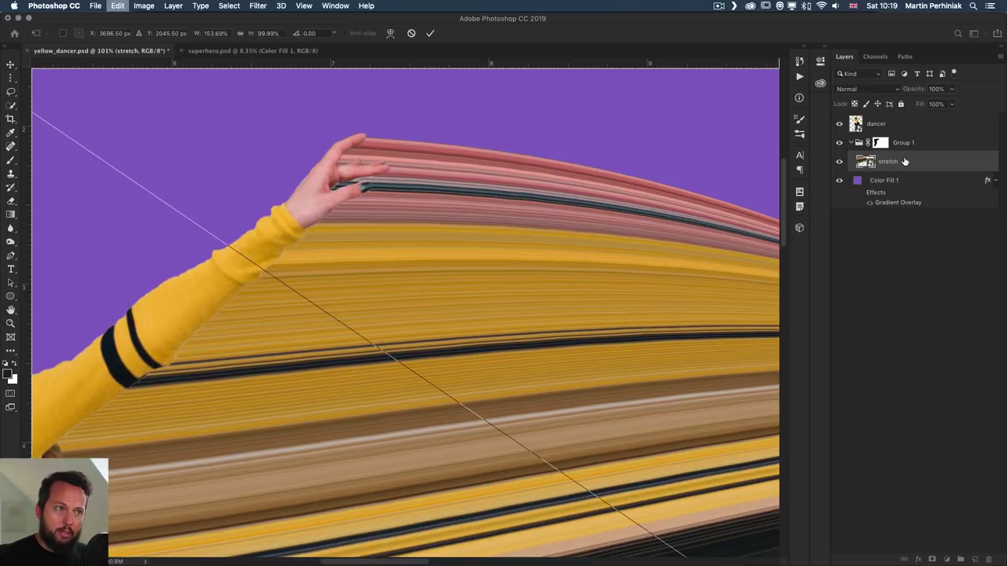
click(392, 33)
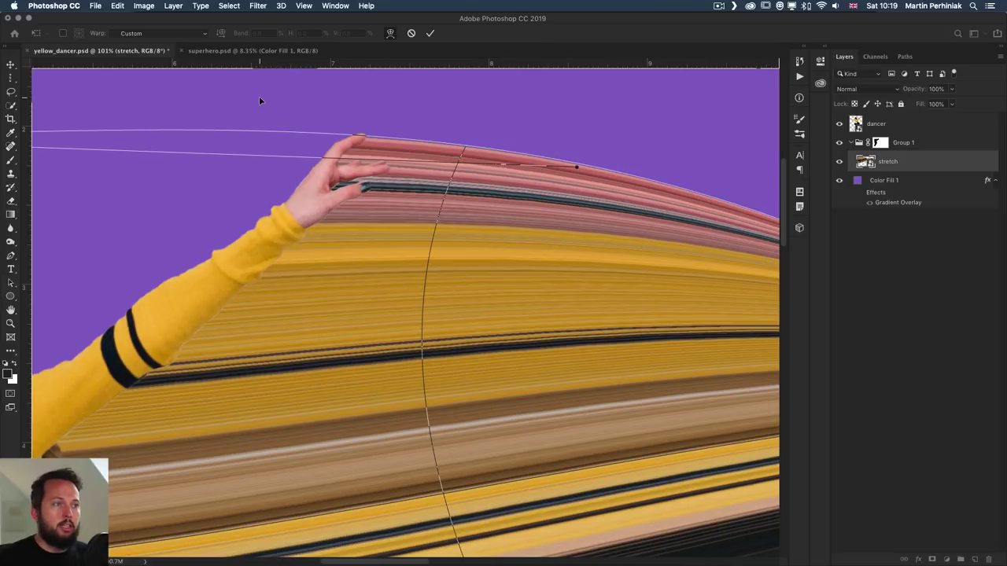
drag(389, 145, 390, 140)
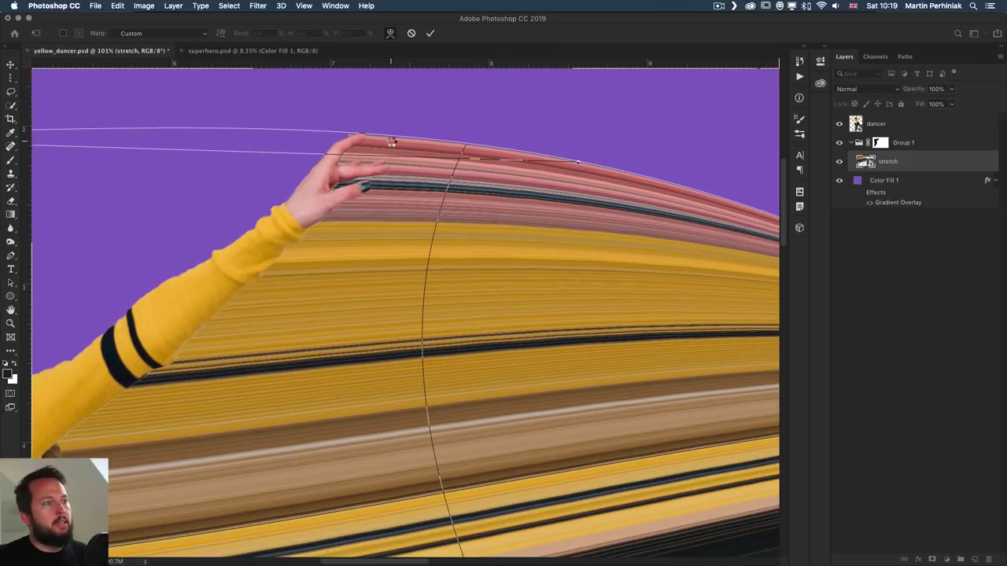
key(Return)
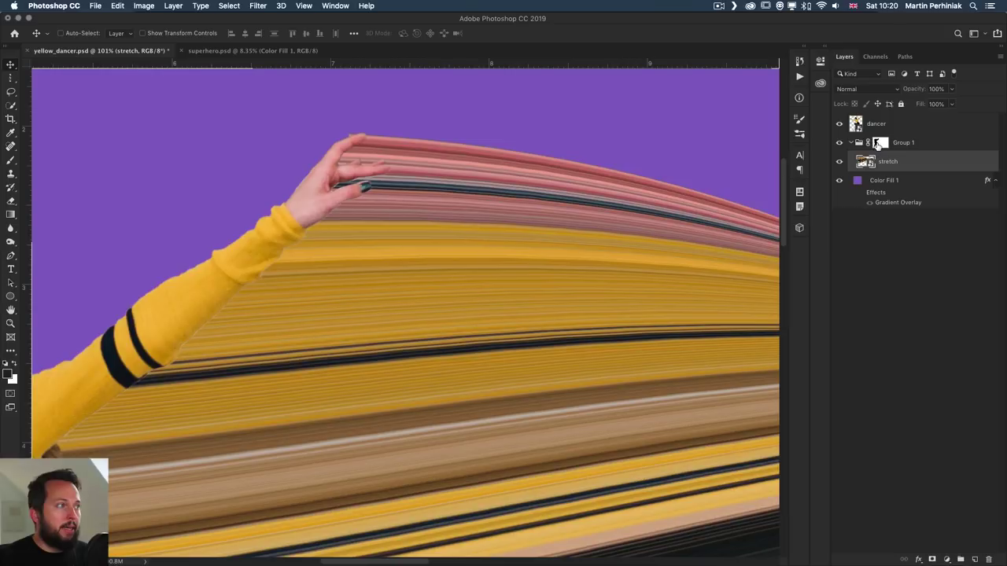
Touch up the Group 1 mask with the Brush, hiding the sliver of ribbon that protrudes above the raised fingertip
click(866, 146)
key(b)
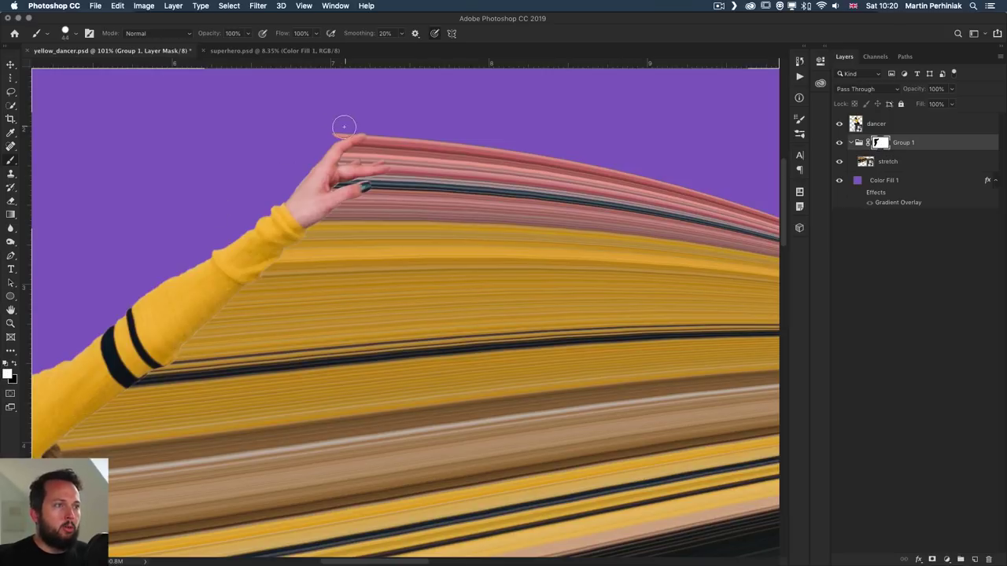
key(x)
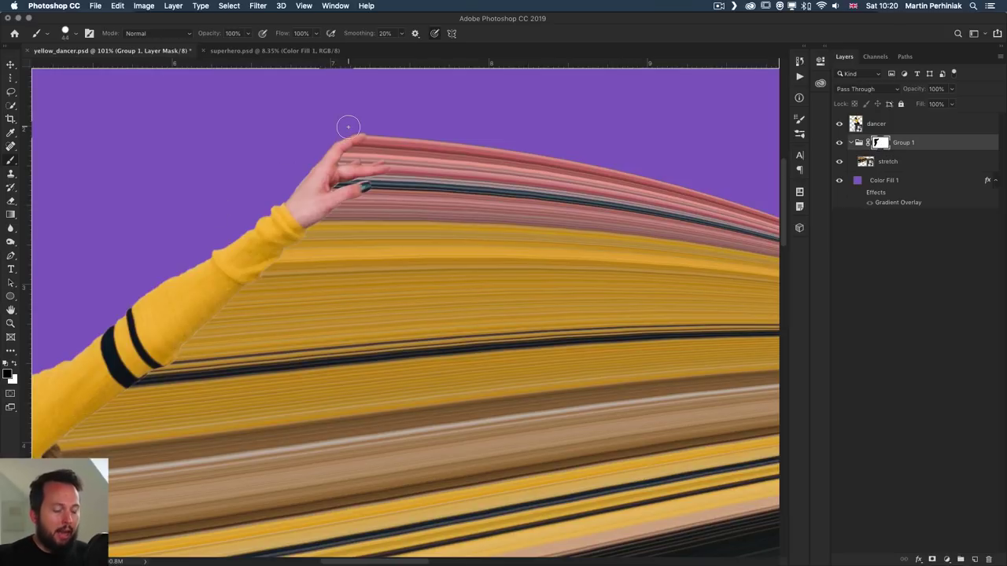
key(v)
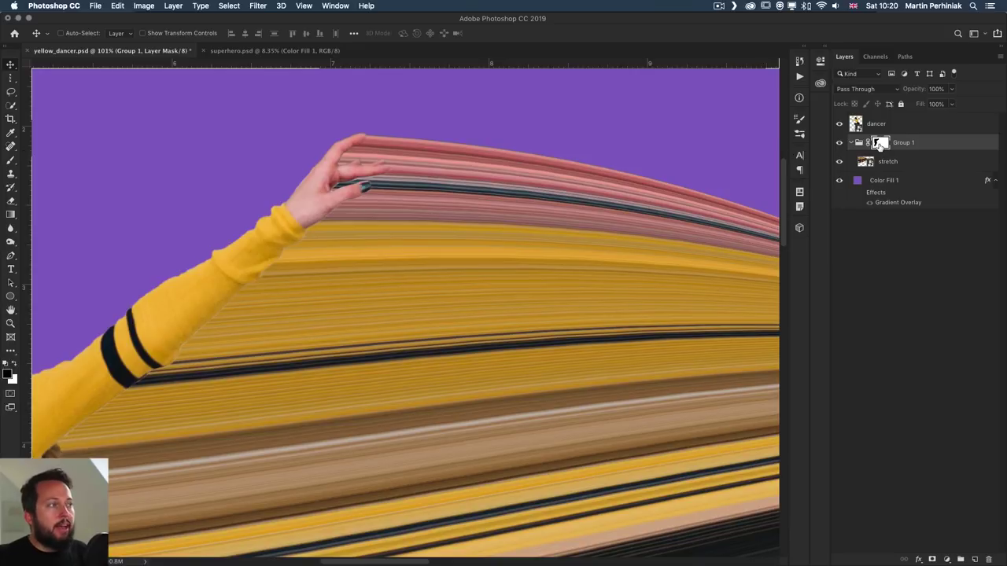
Move the mask back onto the stretch layer, try to transform the layer with it linked, and return the mask to Group 1
drag(880, 144, 884, 167)
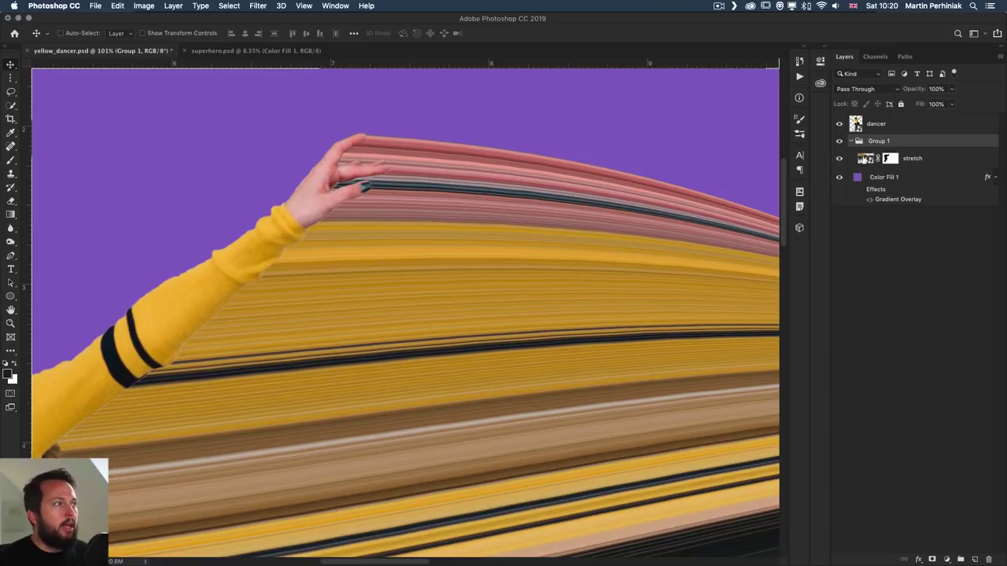
click(865, 162)
key(super+t)
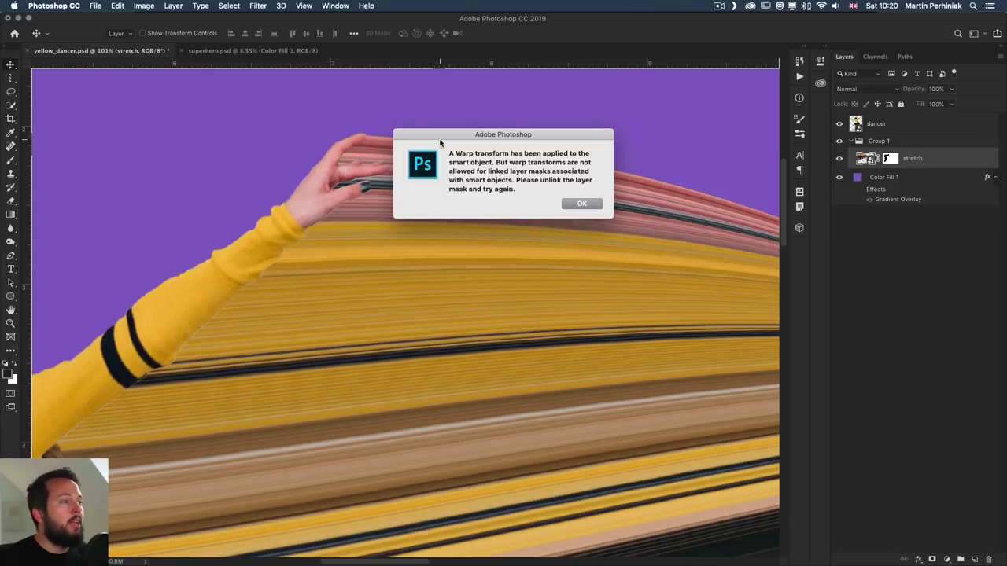
key(Return)
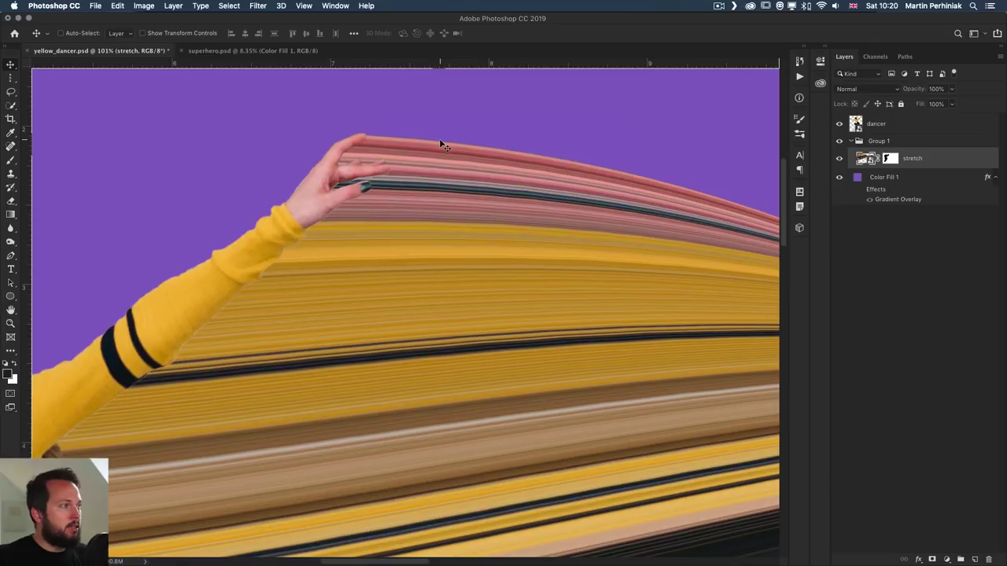
drag(890, 158, 881, 142)
Create a layer named shadows above the stretch layer inside Group 1 and clip it to the stretch layer
key(super+0)
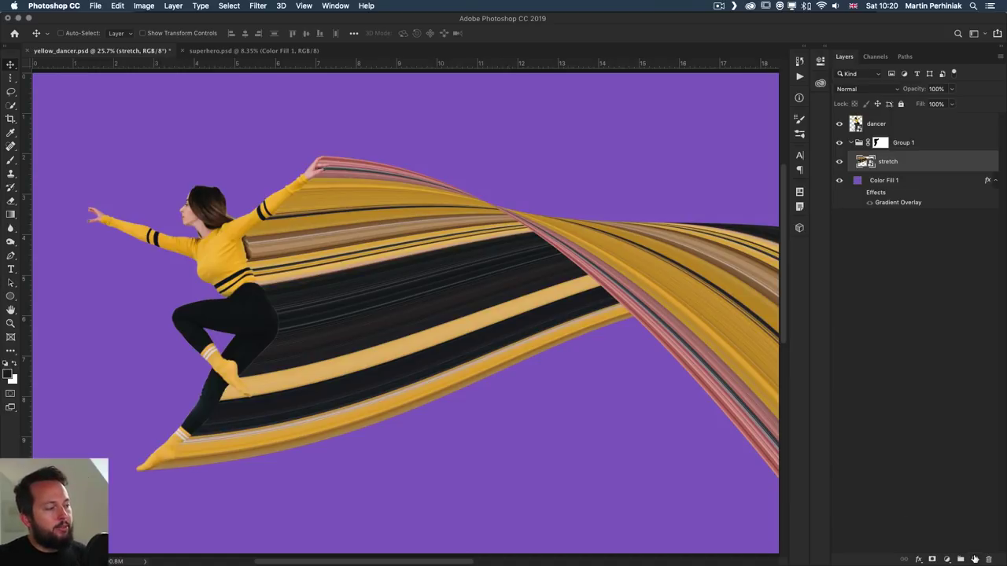
click(975, 559)
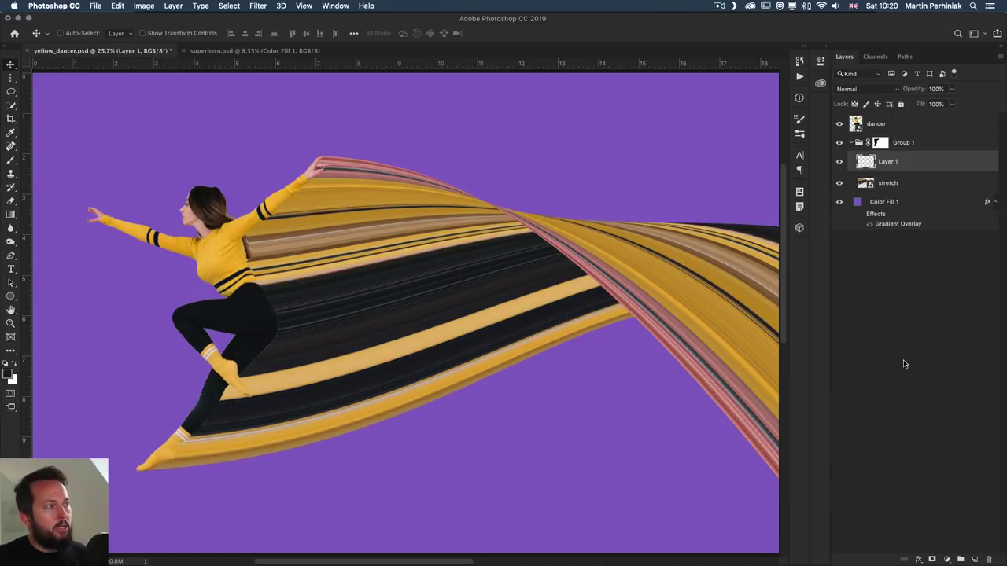
double_click(890, 161)
text(shad)
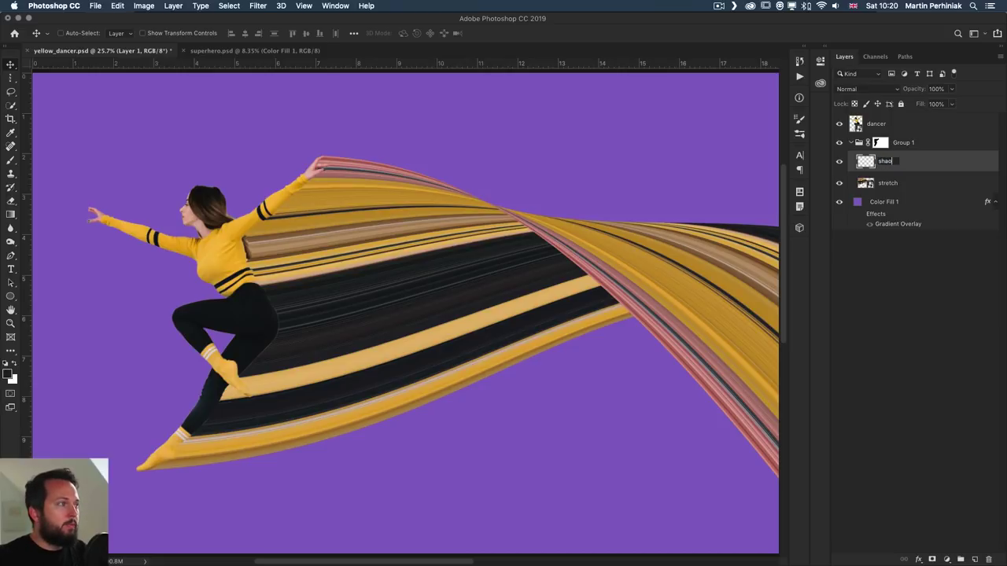
text(ows)
key(Return)
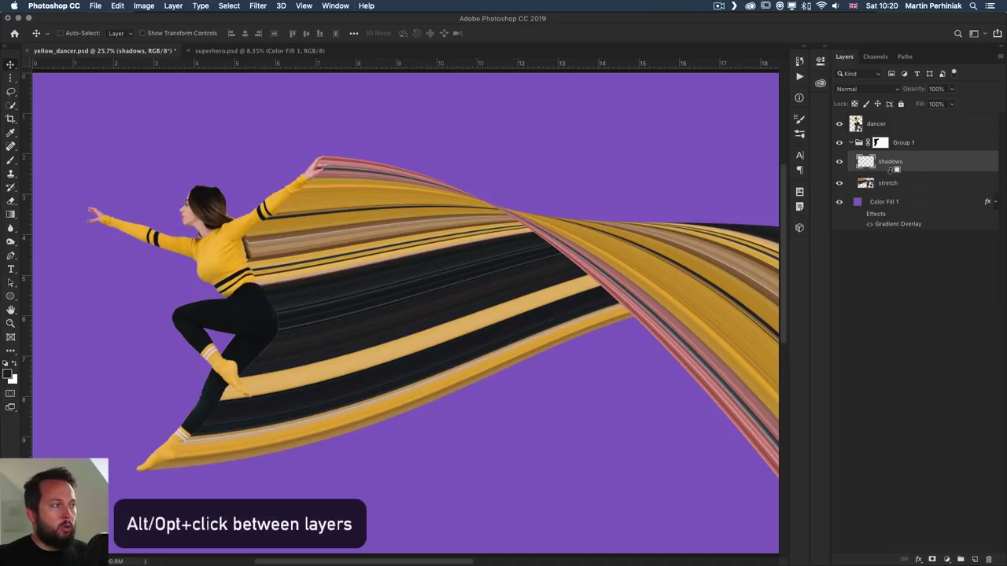
alt+click(891, 171)
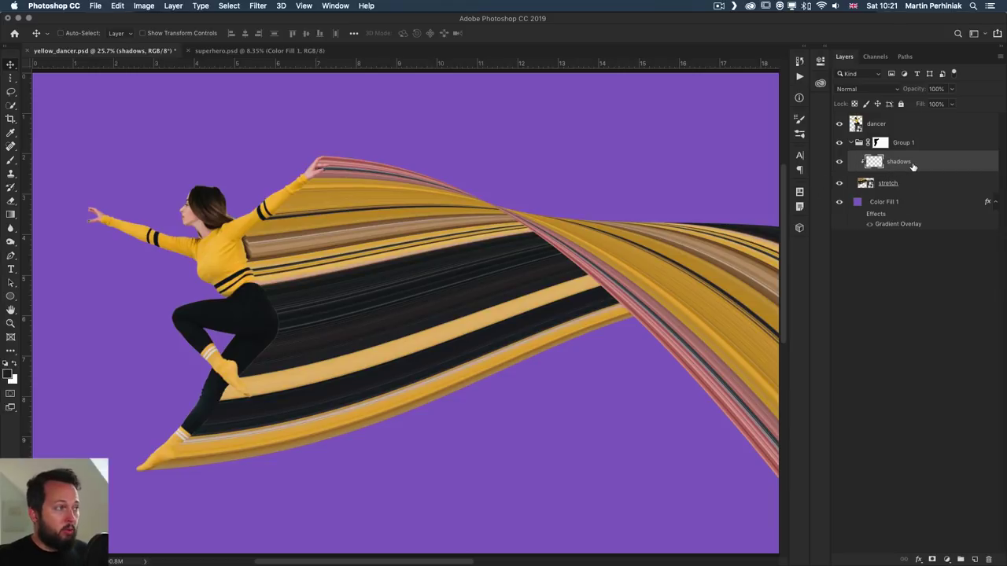
Set the shadows layer's blend mode to Multiply, and enlarge the brush and reduce its opacity to 20%
key(b)
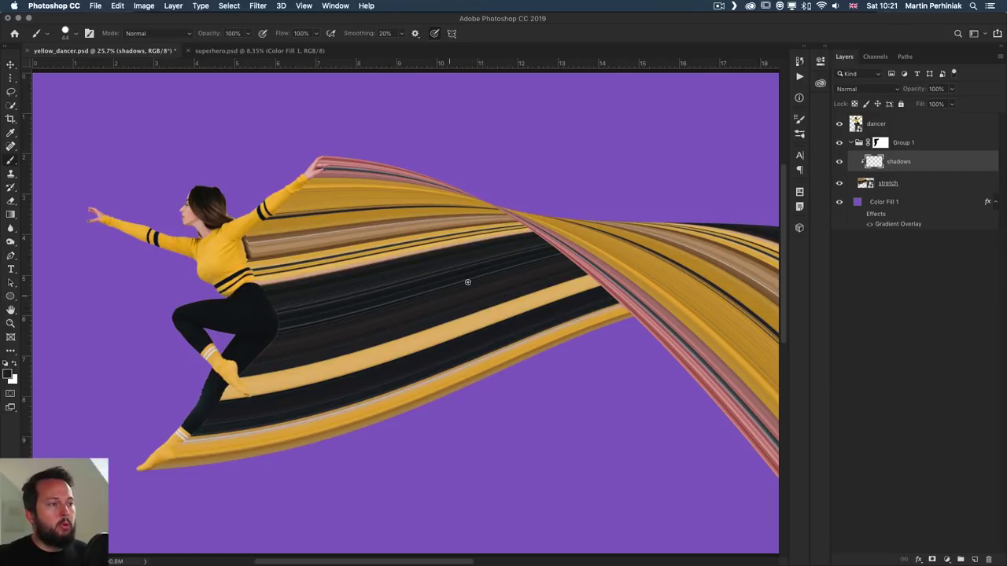
click(861, 90)
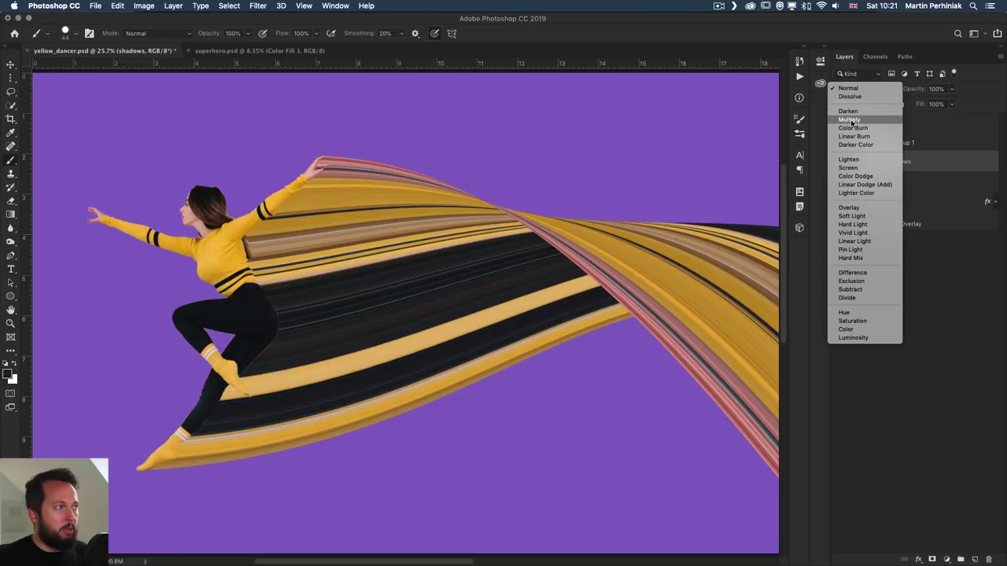
click(854, 120)
drag(387, 335, 418, 328)
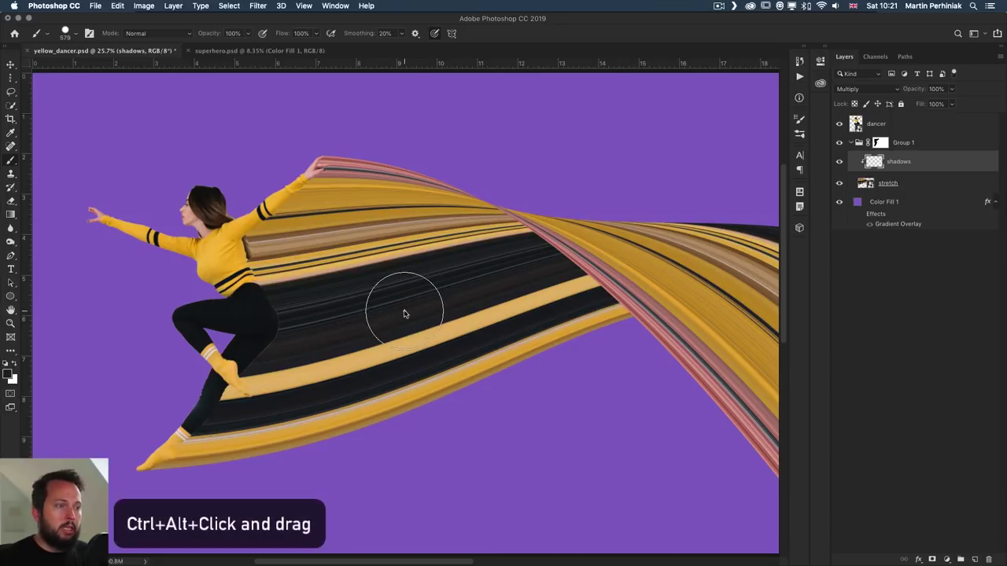
mouse_move(405, 311)
mouse_down()
mouse_move(429, 315)
mouse_move(401, 163)
mouse_move(410, 205)
mouse_move(440, 260)
mouse_move(446, 294)
mouse_move(433, 293)
mouse_up()
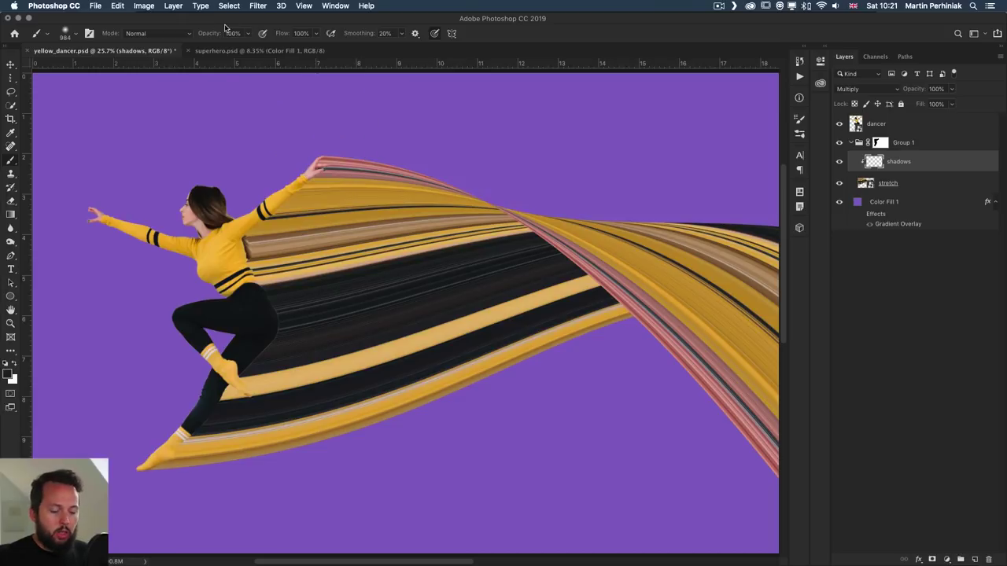
key(2)
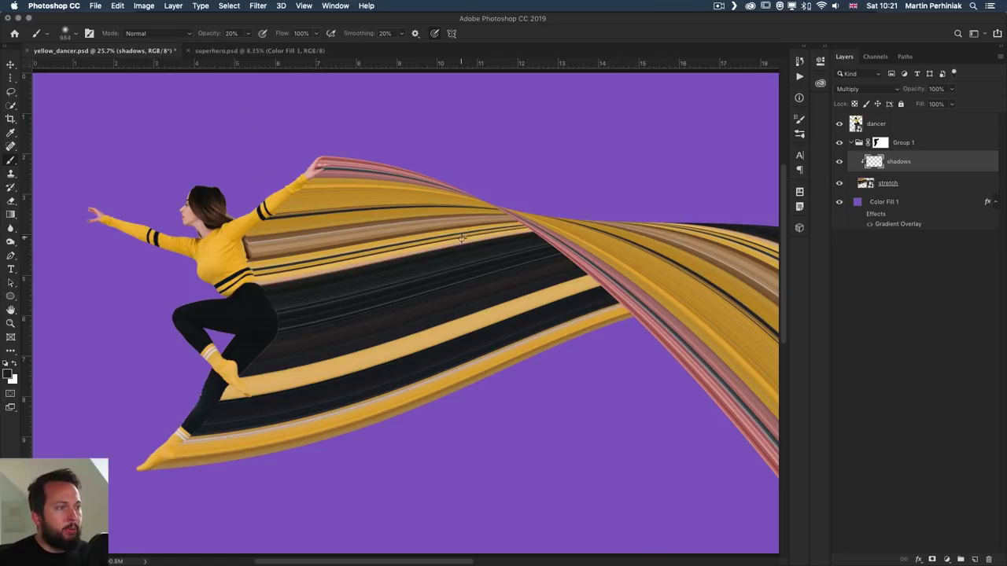
Try shading beneath the ribbon's twist on the shadows layer with a yellow sampled from the stripes, and clear the layer again
alt+click(676, 273)
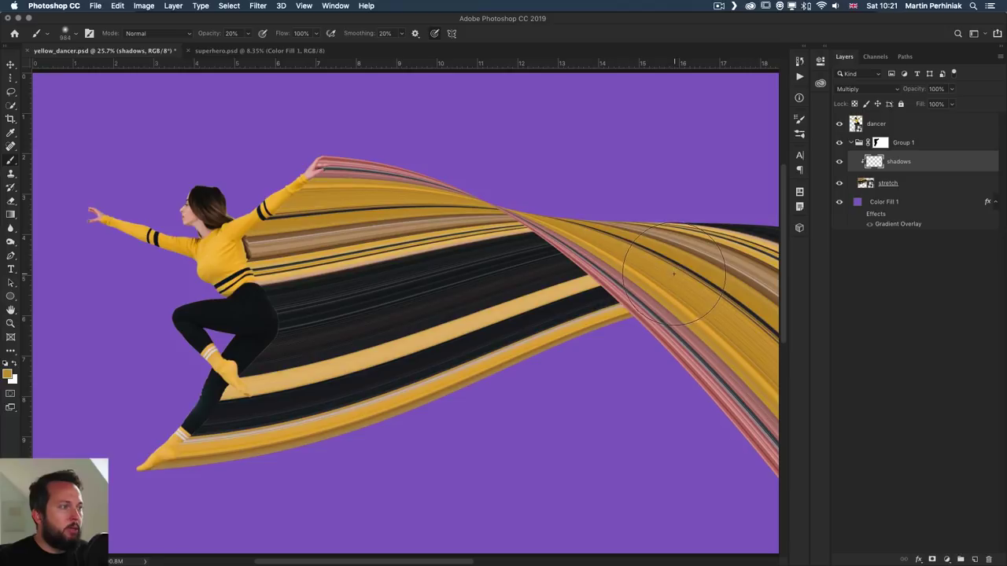
mouse_move(640, 277)
mouse_down()
mouse_move(528, 376)
mouse_move(566, 330)
mouse_move(575, 271)
mouse_move(624, 323)
mouse_move(550, 275)
mouse_move(636, 349)
mouse_move(550, 292)
mouse_move(561, 291)
mouse_move(528, 281)
mouse_move(586, 307)
mouse_move(503, 284)
mouse_move(542, 301)
mouse_up()
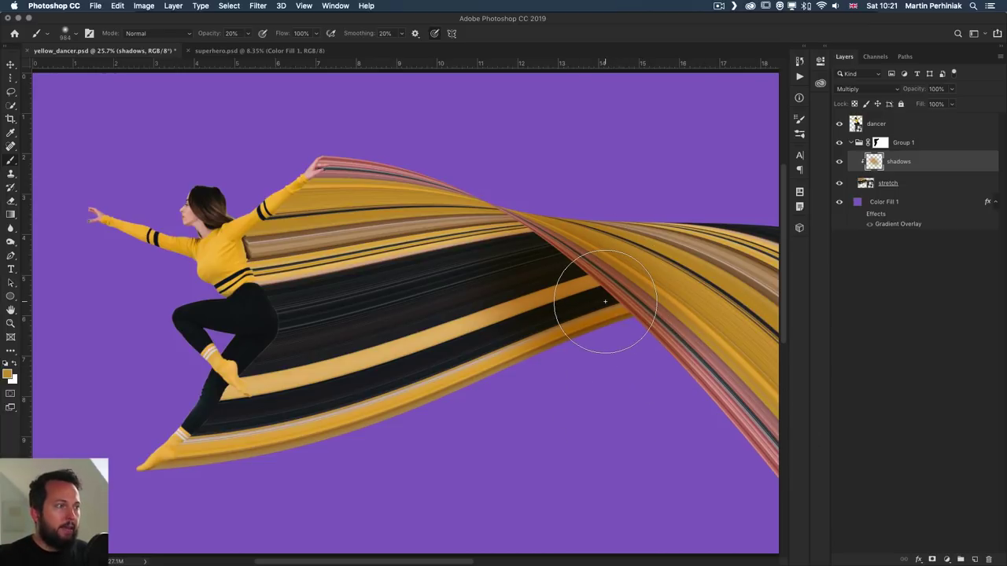
key(super+a)
key(BackSpace)
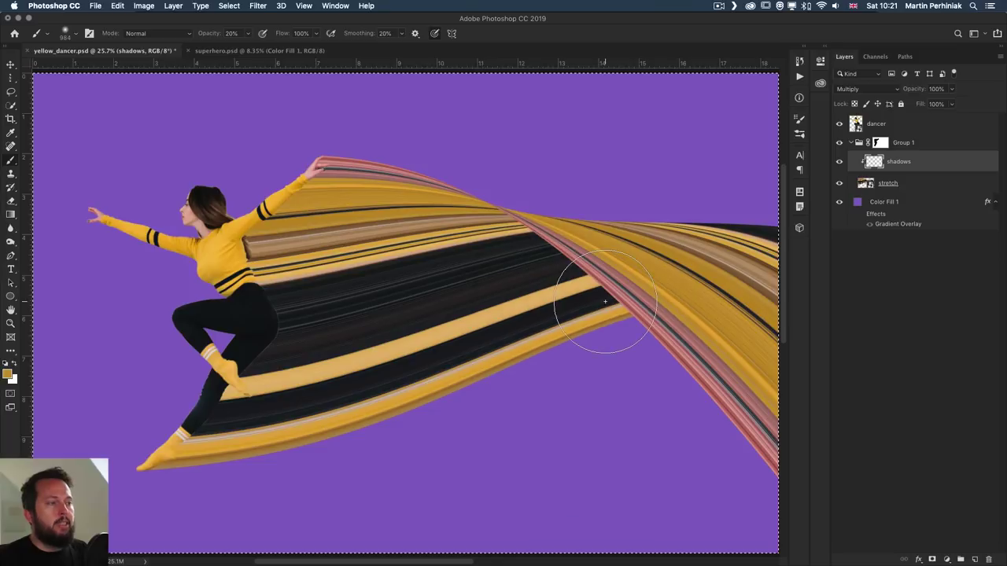
key(super+d)
key(v)
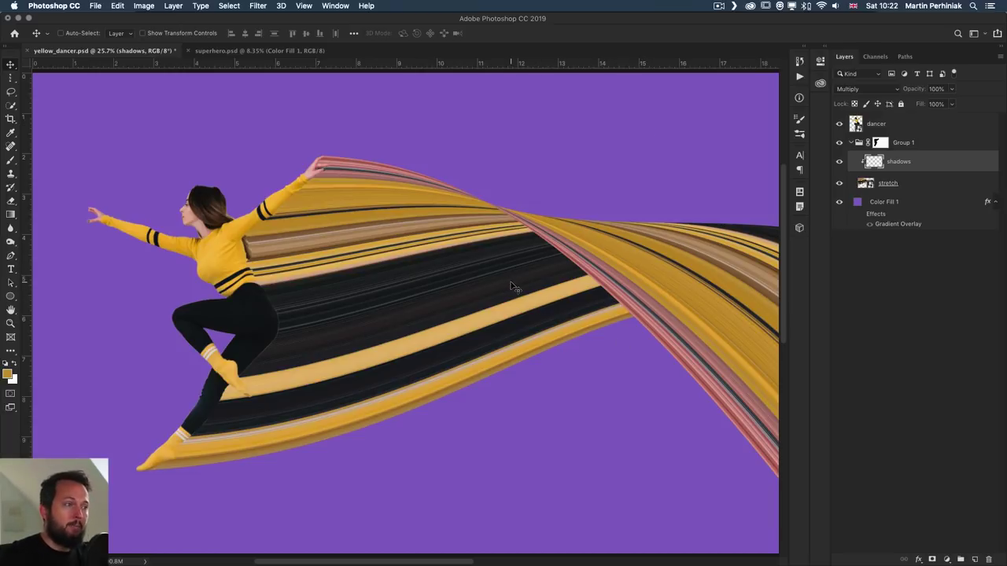
Draw a Pen path along the lower edge of the pink stripe, from the ribbon's bottom corner up past the twist
scroll(646, 319, up, 5)
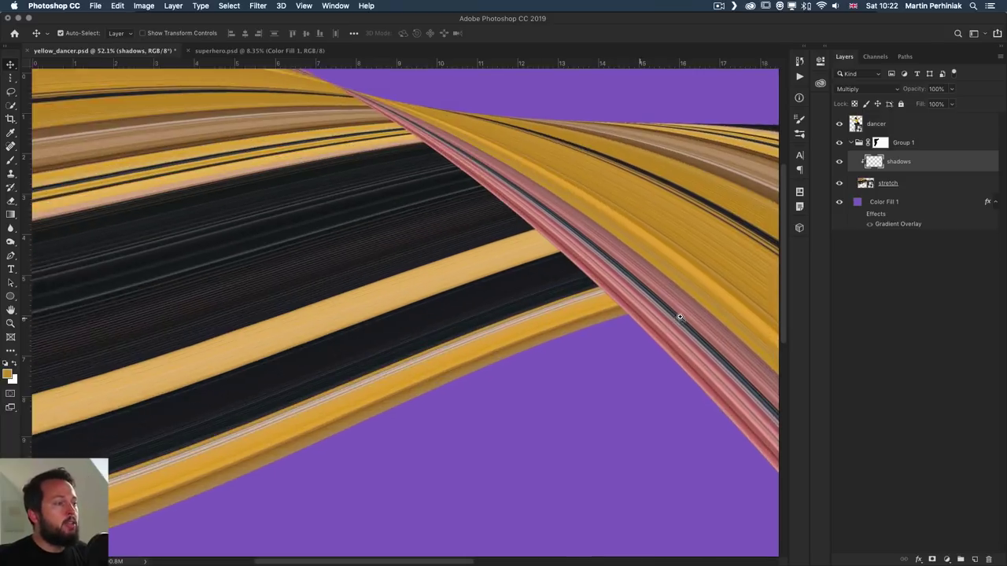
key(p)
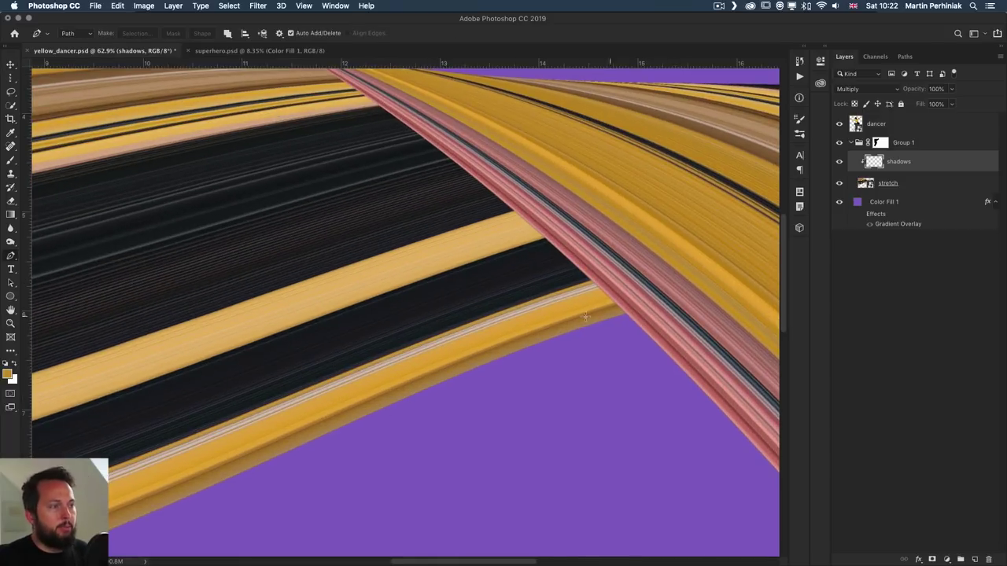
click(635, 325)
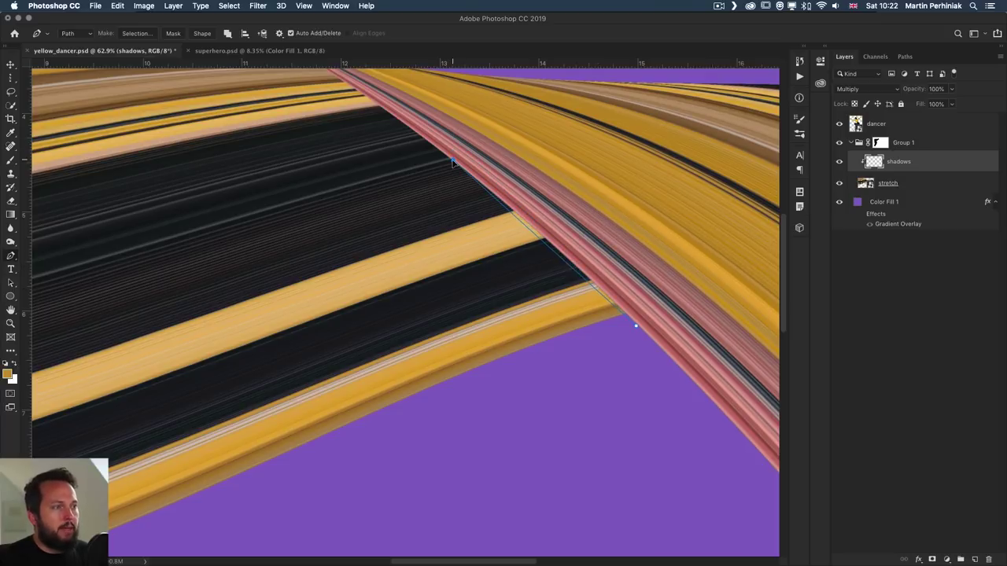
drag(452, 162, 408, 130)
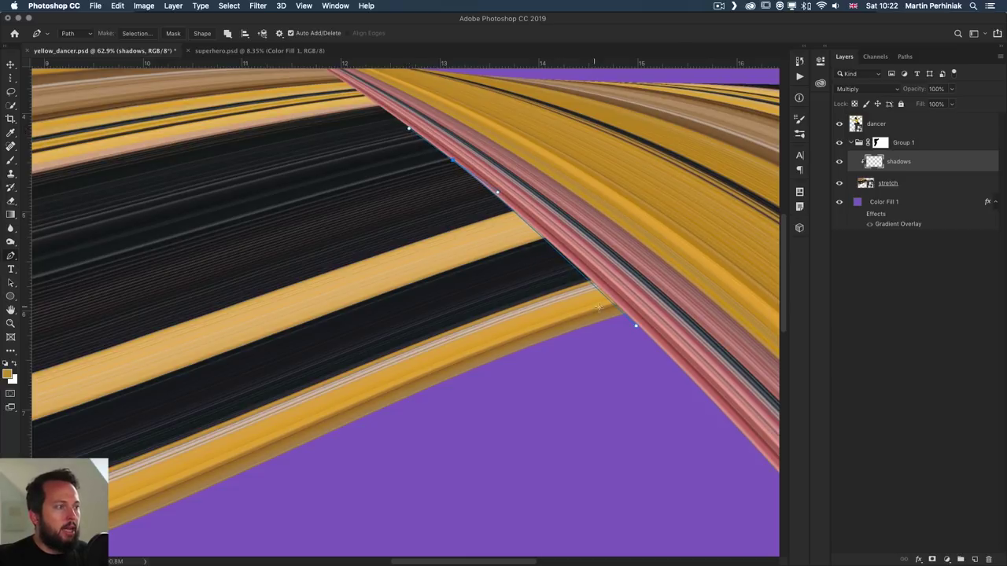
click(637, 329)
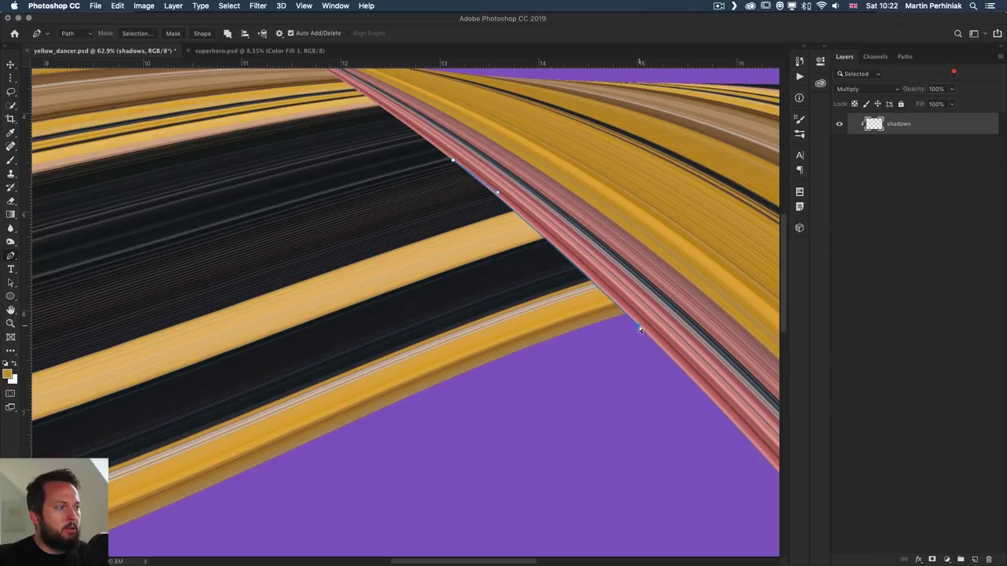
click(451, 161)
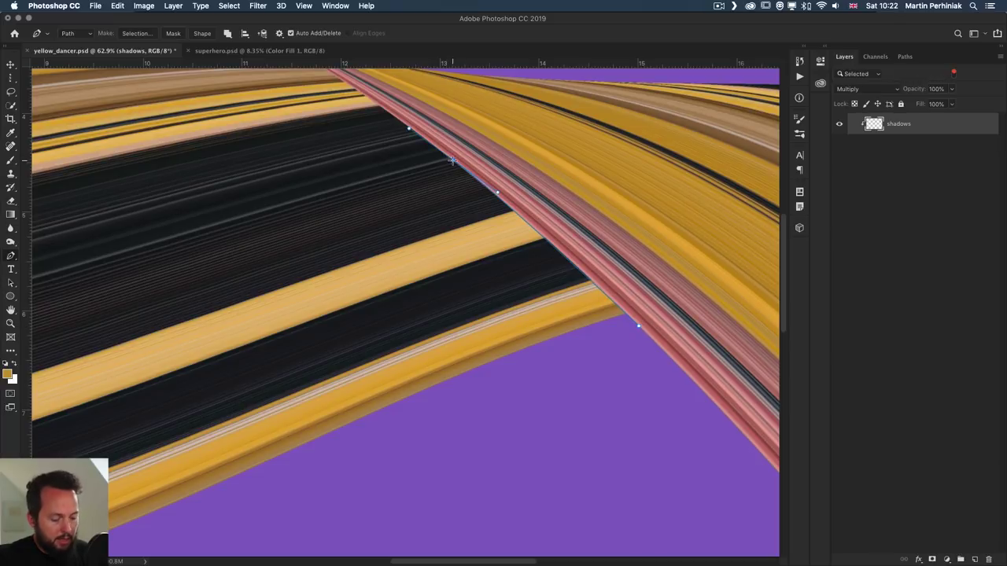
scroll(338, 109, up, 3)
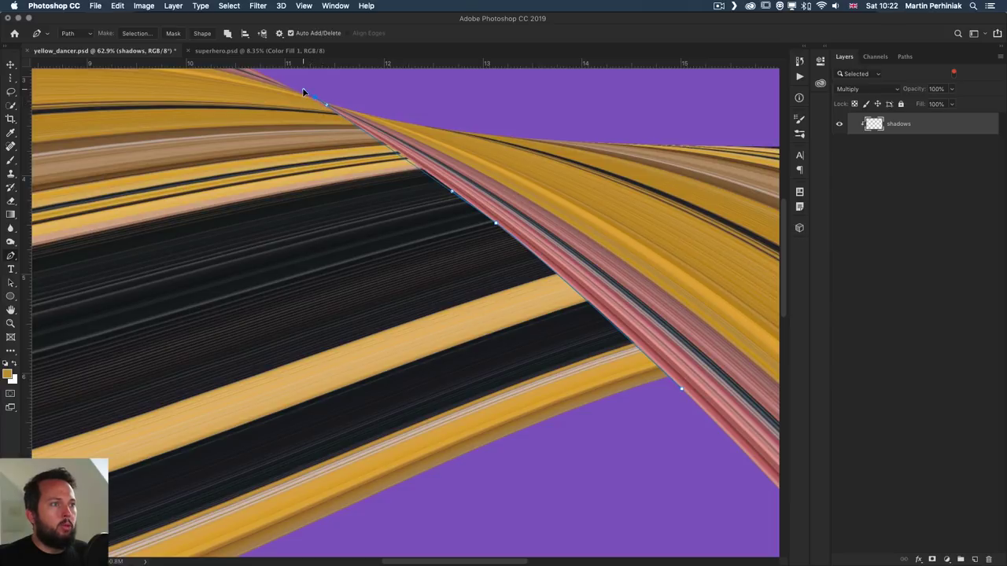
drag(303, 89, 285, 82)
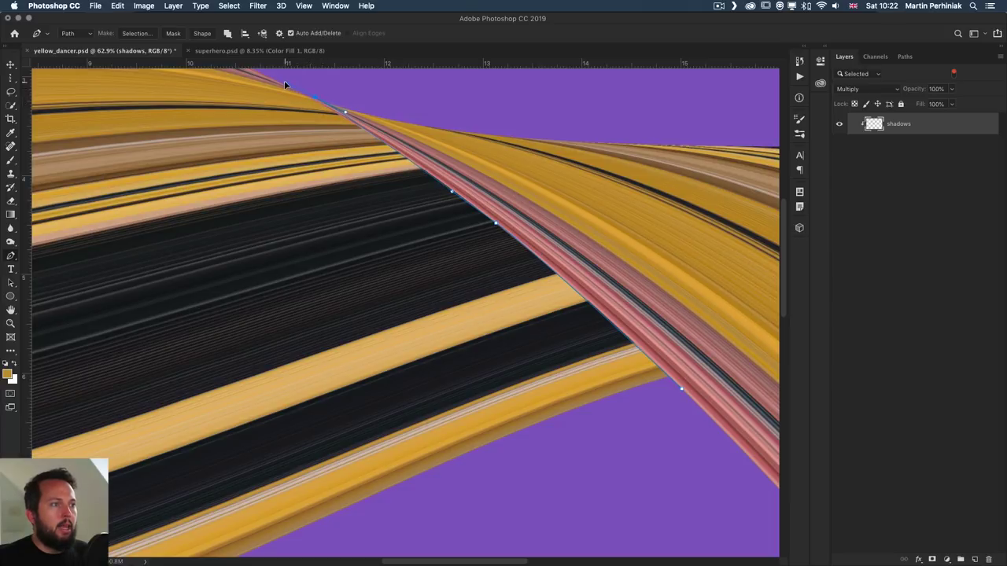
scroll(284, 80, up, 5)
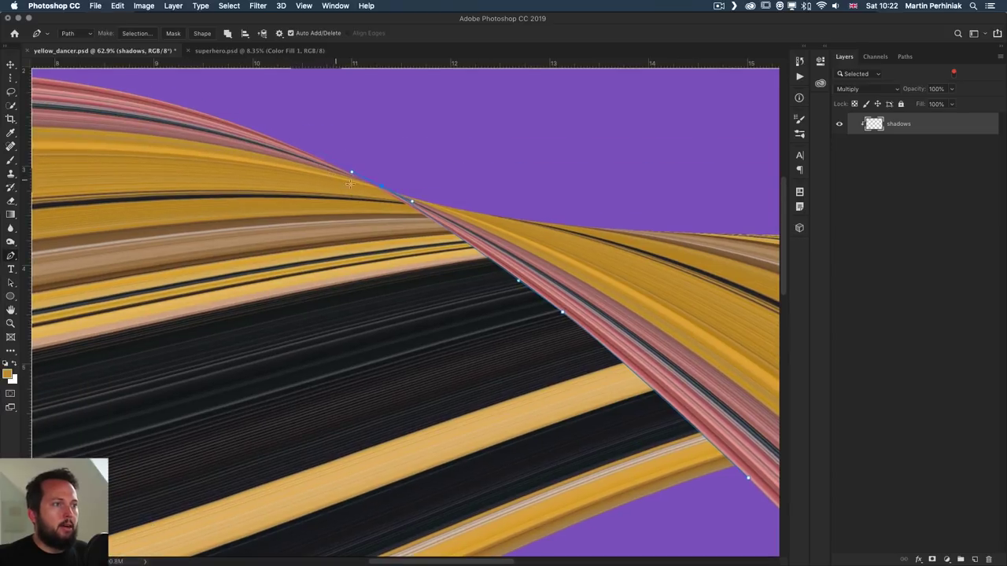
Close the path loosely around the ribbon's dark underside between the dancer and the twist, and convert it to a selection
key(BackSpace)
drag(315, 172, 171, 431)
click(172, 431)
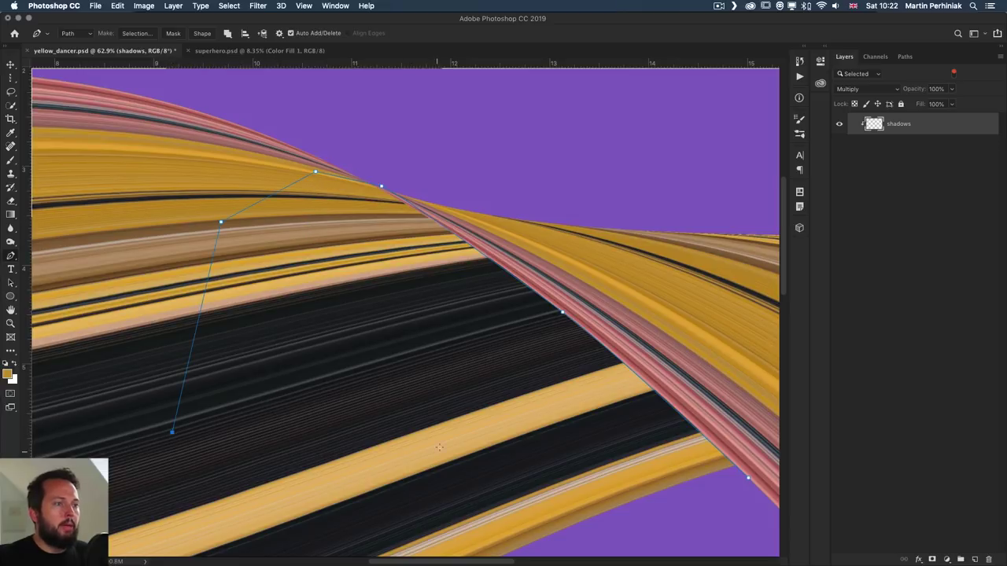
scroll(259, 263, down, 2)
scroll(335, 427, down, 3)
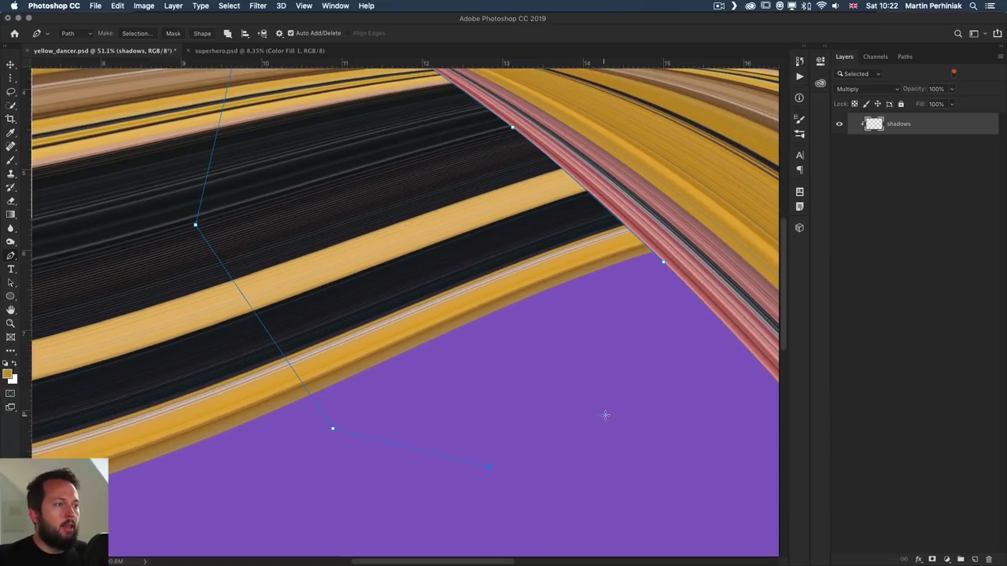
click(603, 415)
click(663, 263)
key(super+Return)
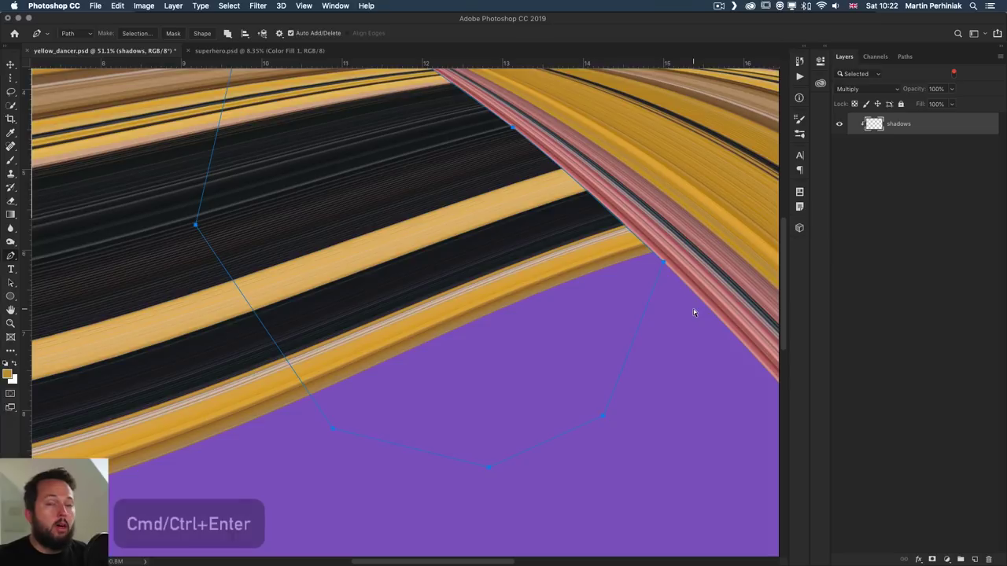
Paint shading under the twist inside the selection on the shadows layer, using 40% brush opacity and finishing in black, and deselect
mouse_move(598, 307)
mouse_down()
mouse_move(566, 319)
mouse_move(512, 295)
mouse_up()
key(b)
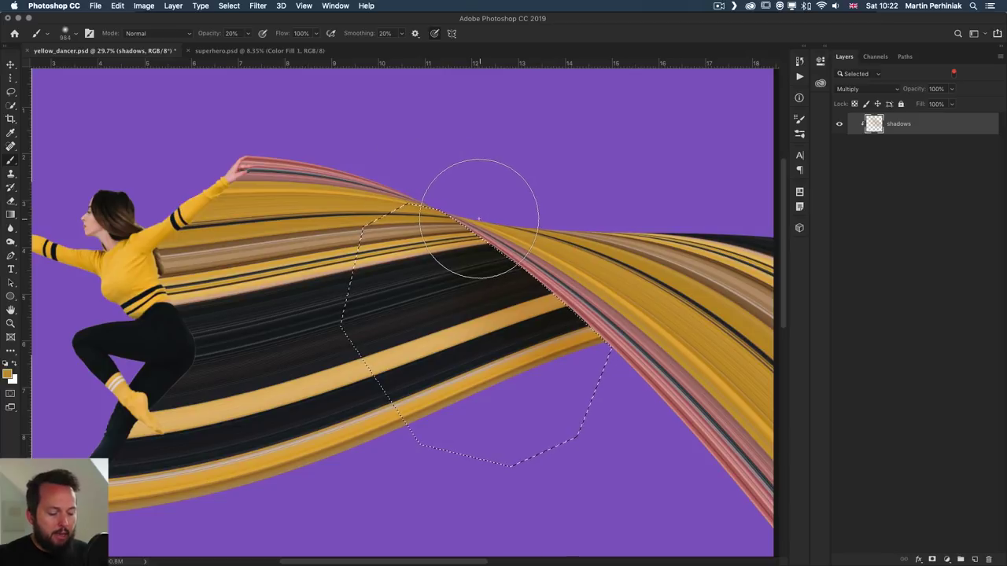
key(4)
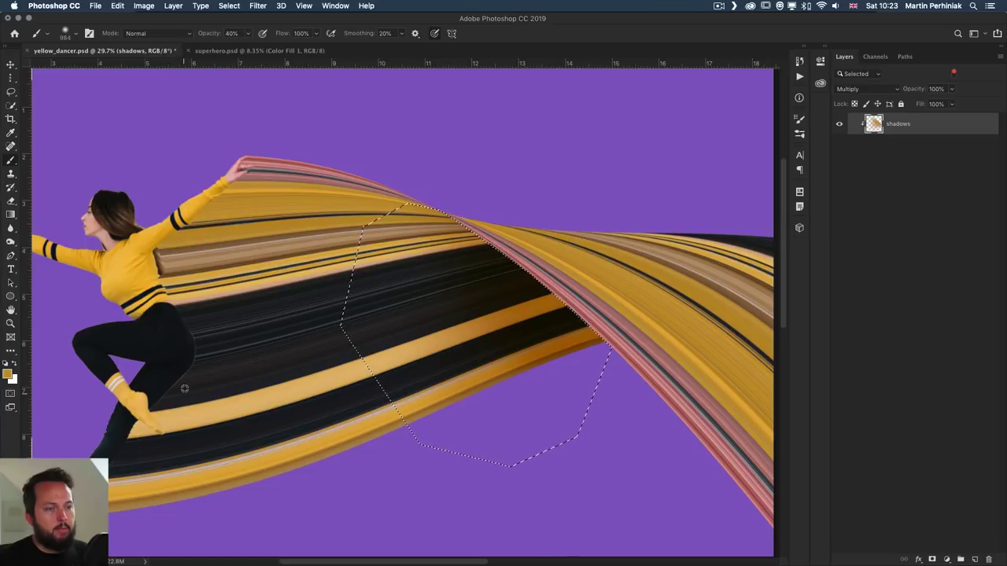
key(d)
drag(590, 327, 573, 338)
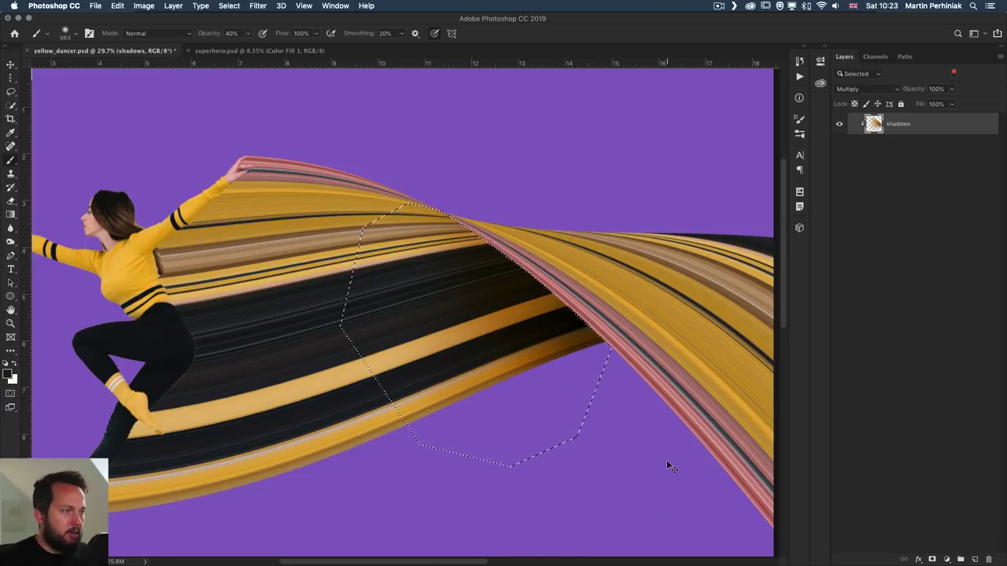
key(super+d)
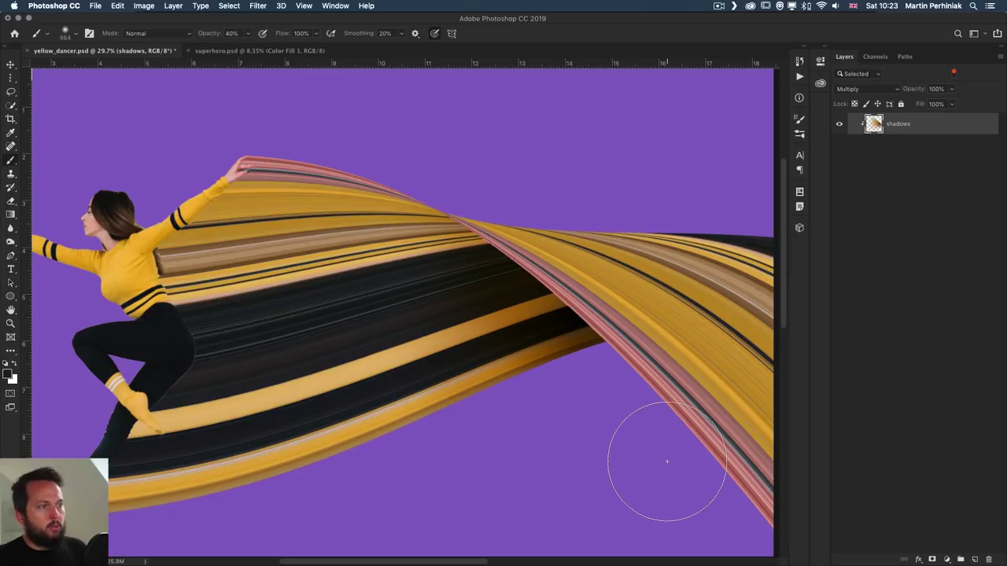
Turn off the layer filtering and compare the ribbon with the shadows layer hidden and shown
scroll(667, 462, down, 2)
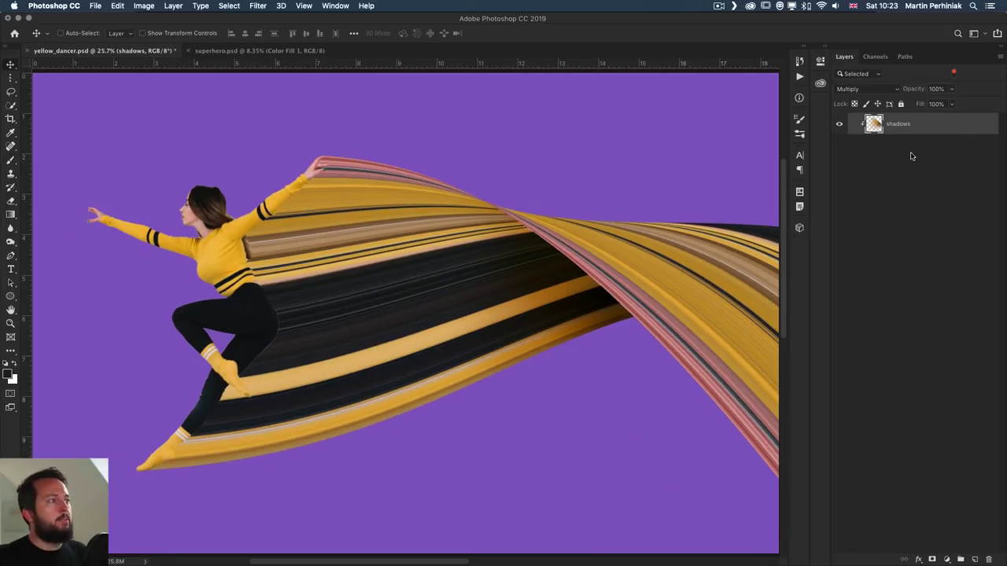
click(953, 73)
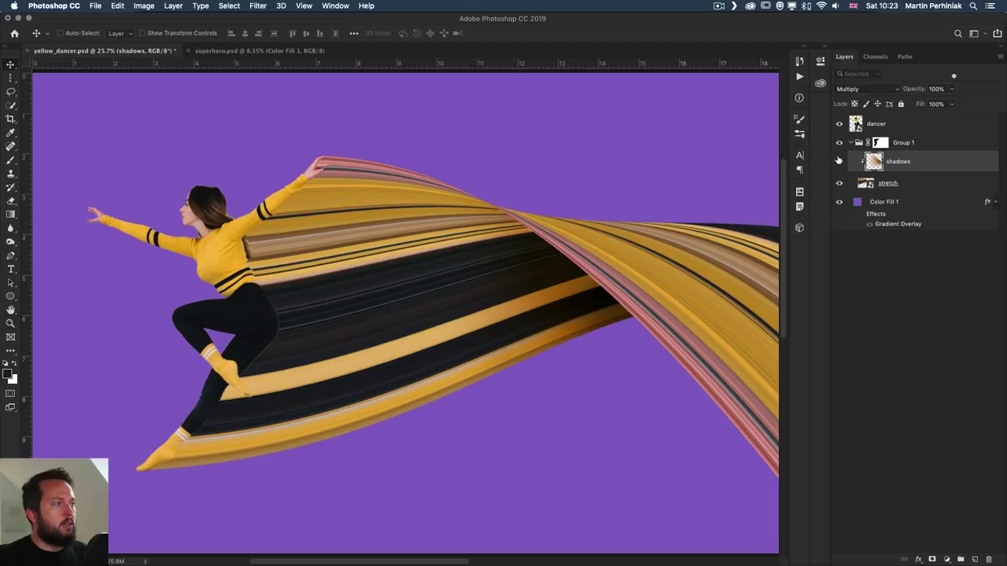
click(838, 161)
click(837, 162)
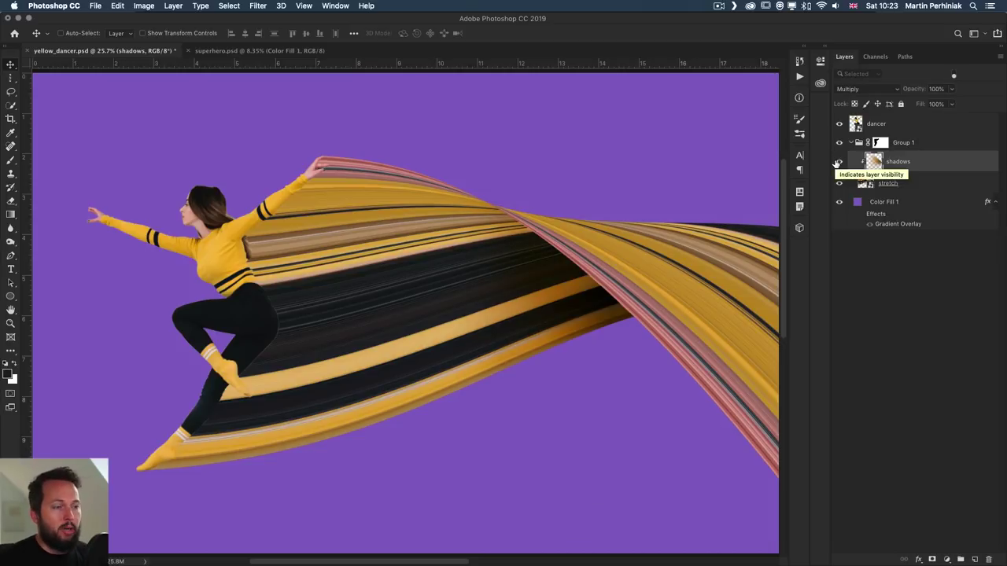
Shade the ribbon behind the dancer's foot, arm and thigh with a smaller soft black brush, and compare it with the shadows layer hidden
key(b)
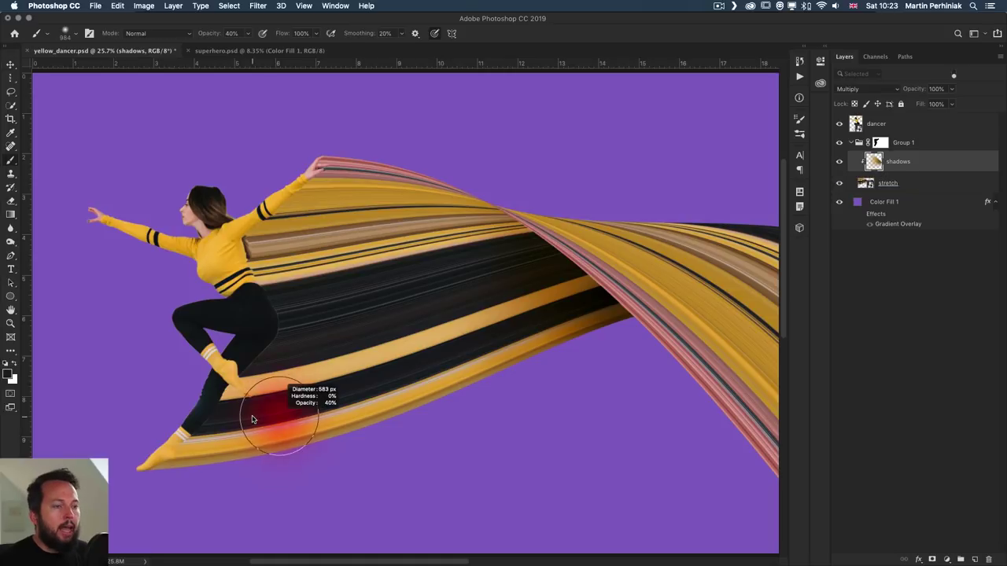
click(179, 440)
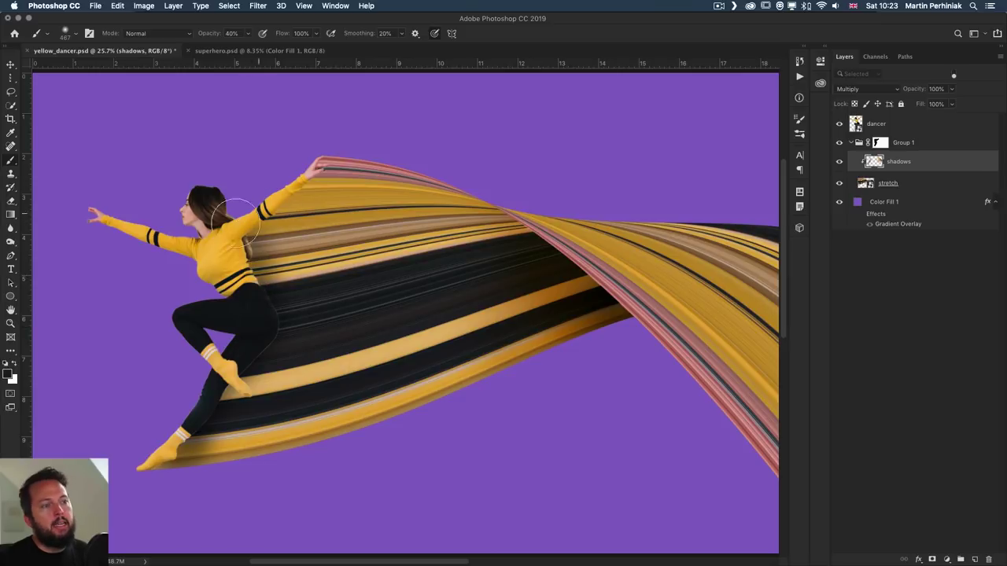
mouse_move(241, 222)
mouse_down()
mouse_move(259, 222)
mouse_move(292, 195)
mouse_up()
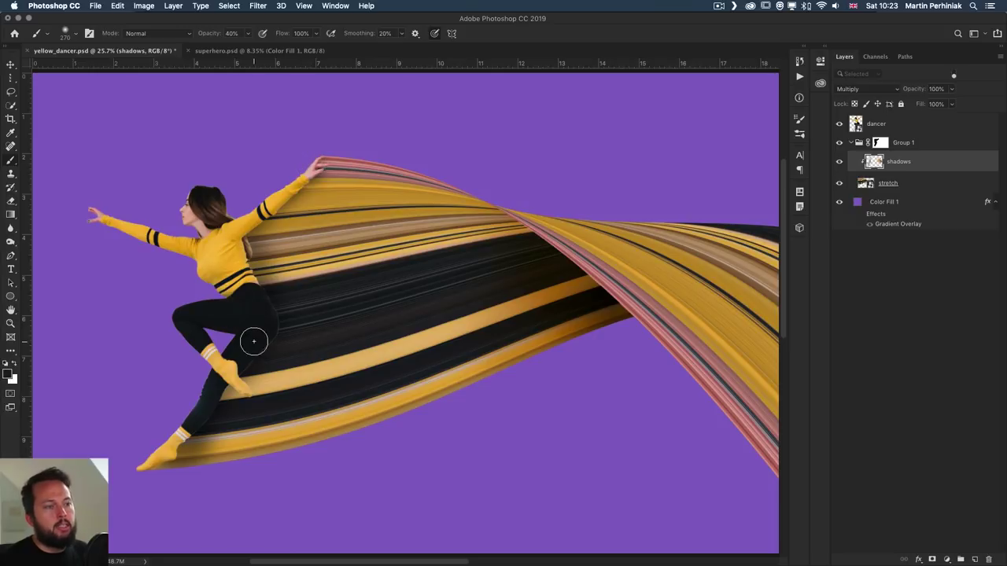
drag(254, 342, 262, 306)
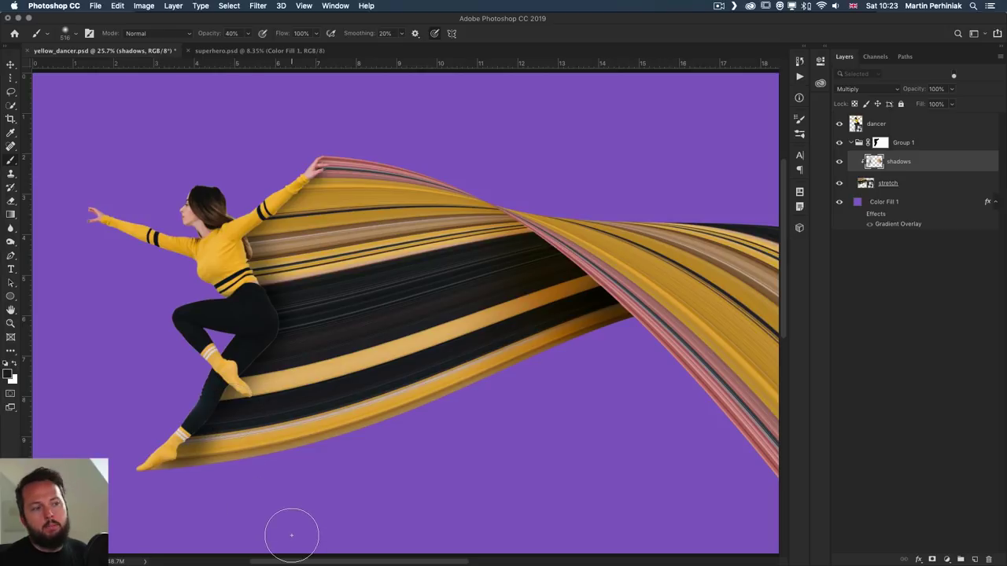
click(840, 161)
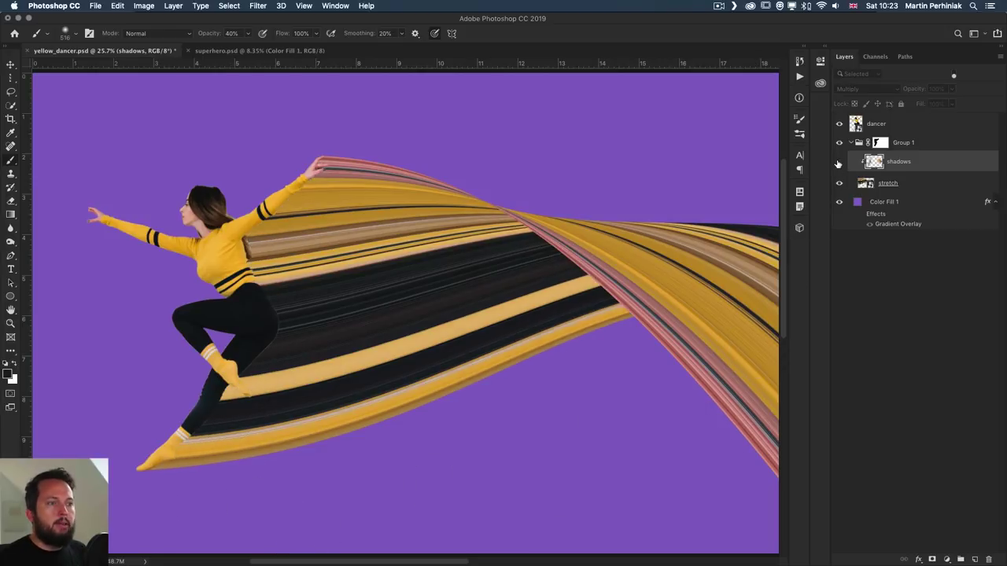
click(839, 162)
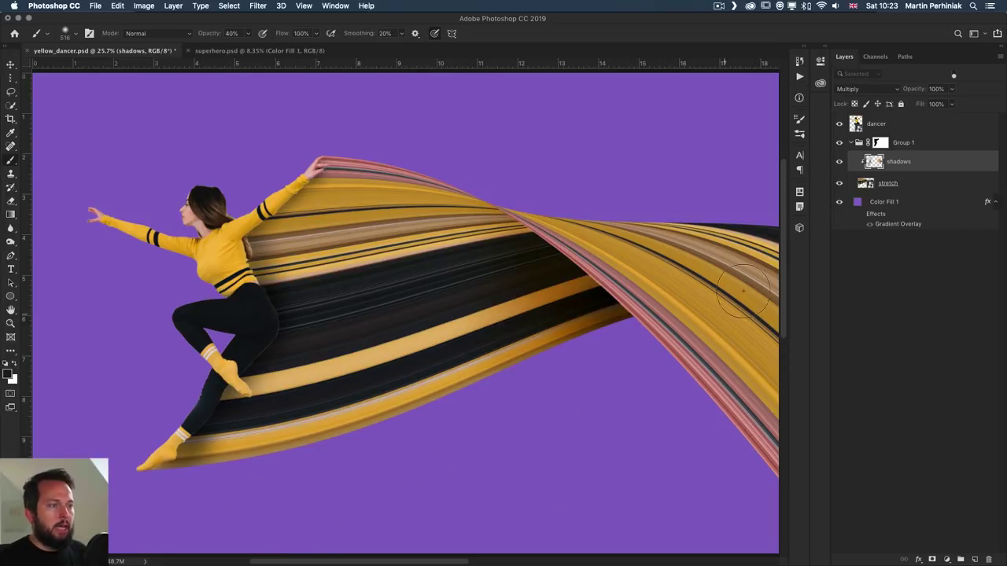
Create a layer named highlights above the shadows layer and clip it to the stretch layer
key(v)
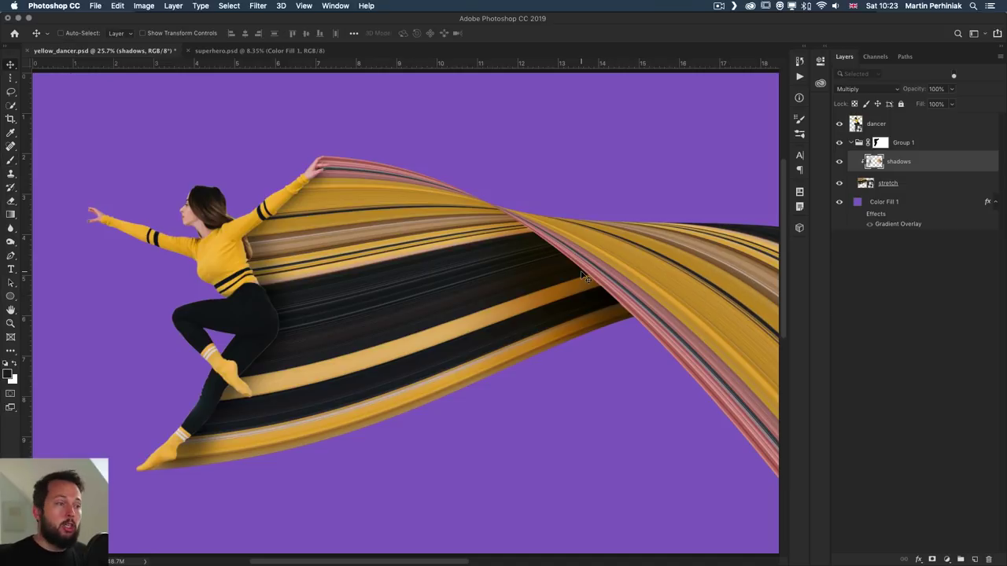
click(929, 447)
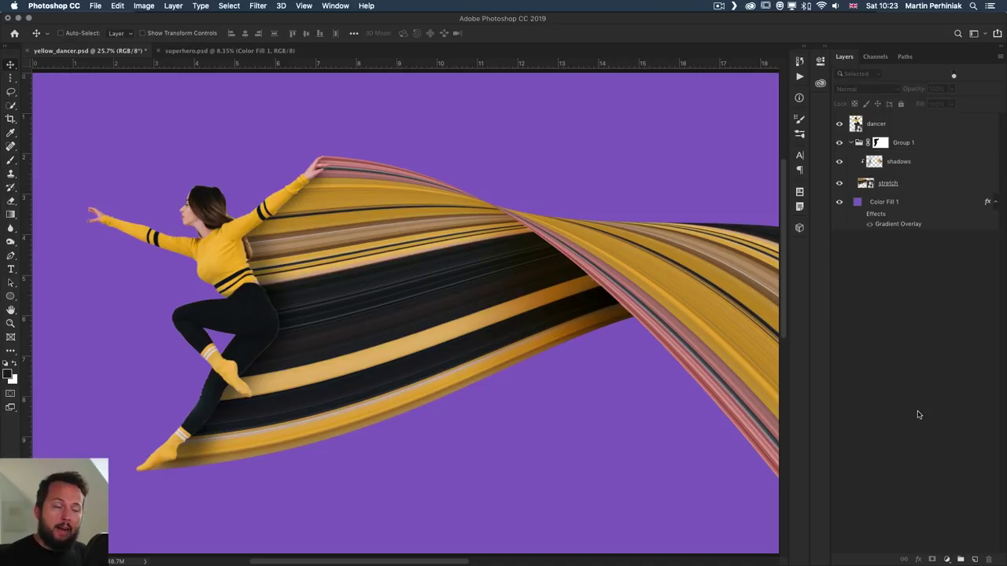
click(898, 163)
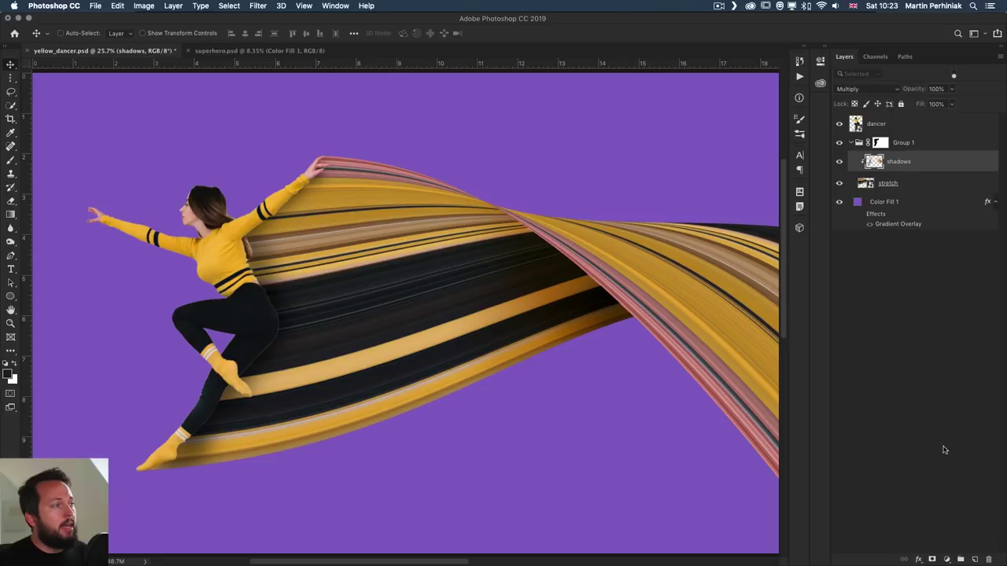
click(974, 559)
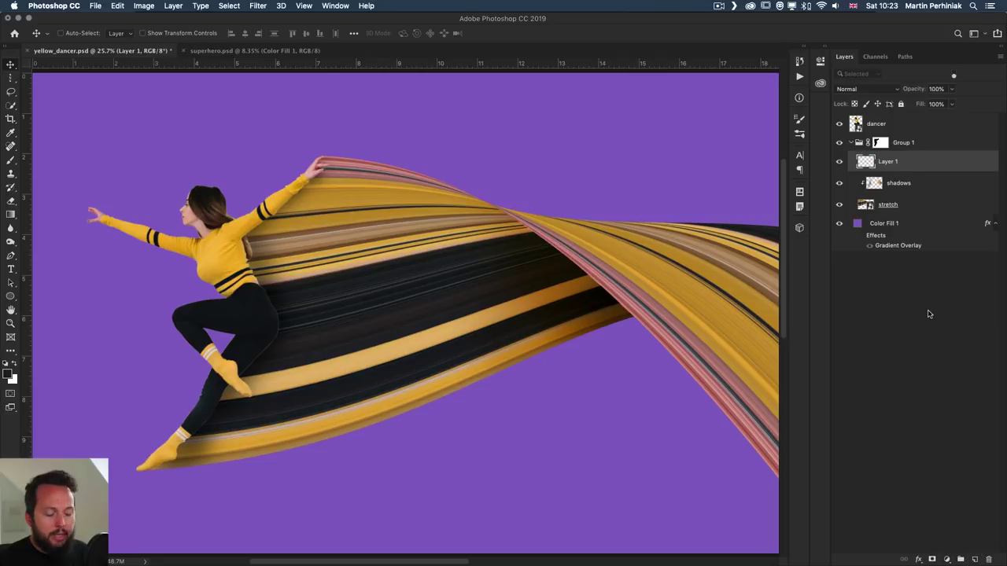
key(super+alt+g)
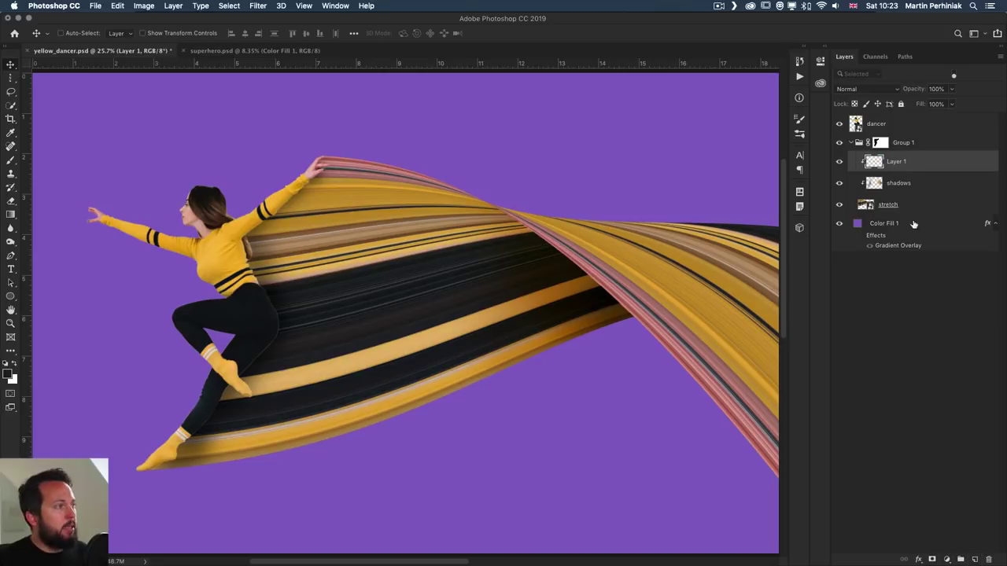
double_click(897, 161)
text(highlights)
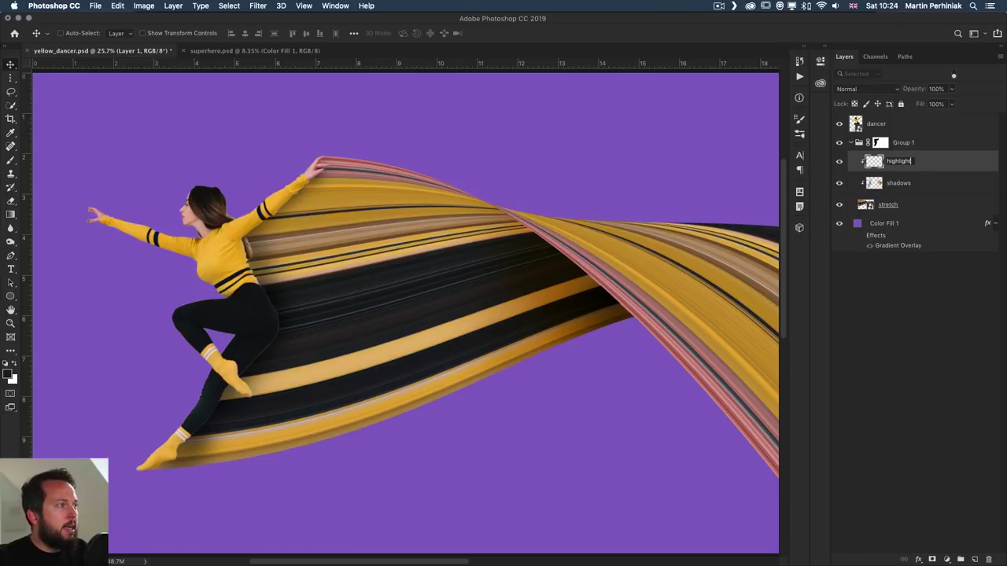
key(Return)
Set the highlights layer's blend mode to Overlay and sample a yellow from the ribbon's stripes as the brush color
click(855, 90)
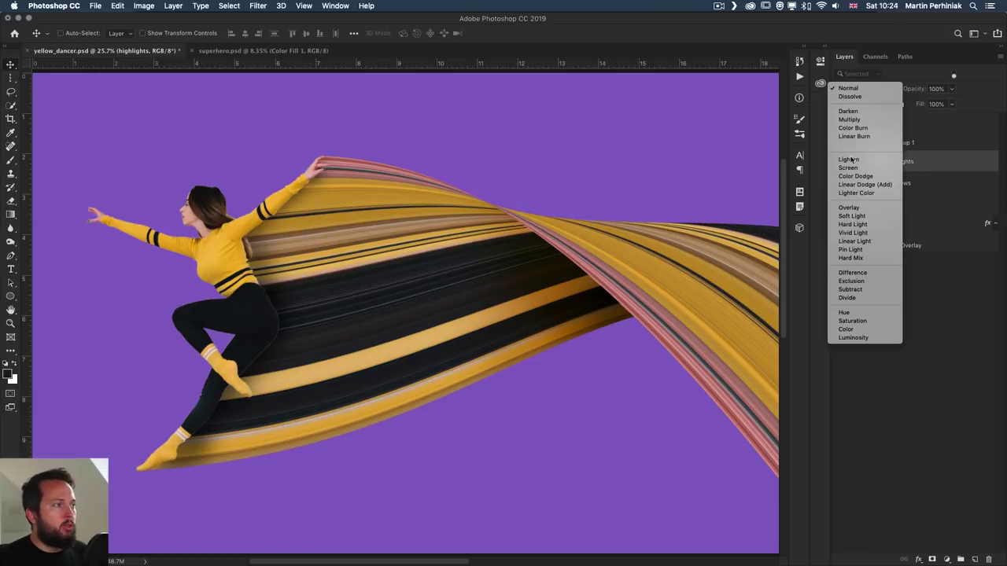
key(Escape)
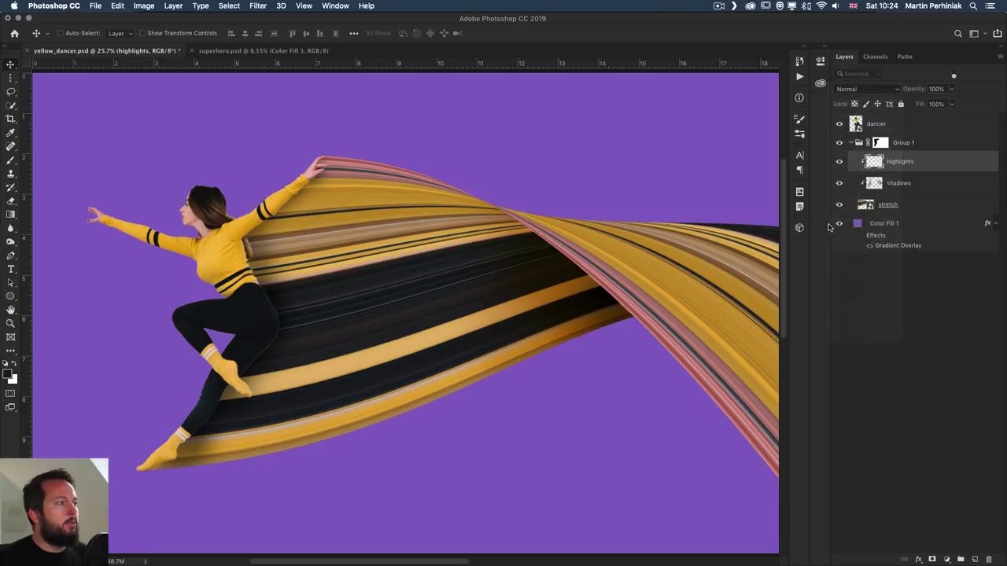
mouse_move(674, 274)
mouse_down()
mouse_move(524, 278)
mouse_move(523, 311)
mouse_move(511, 293)
mouse_move(540, 286)
mouse_up()
scroll(540, 281, up, 1)
key(b)
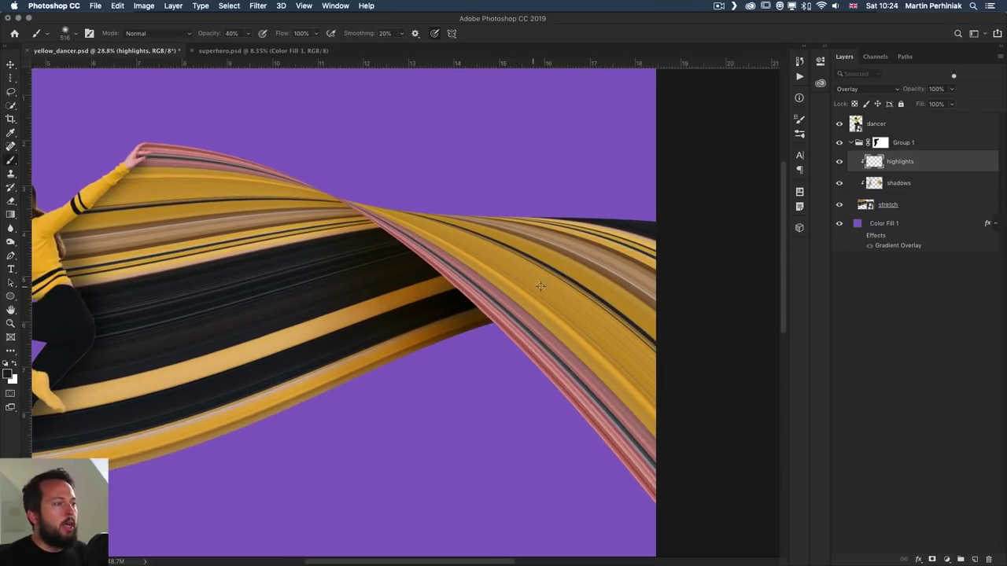
alt+click(605, 256)
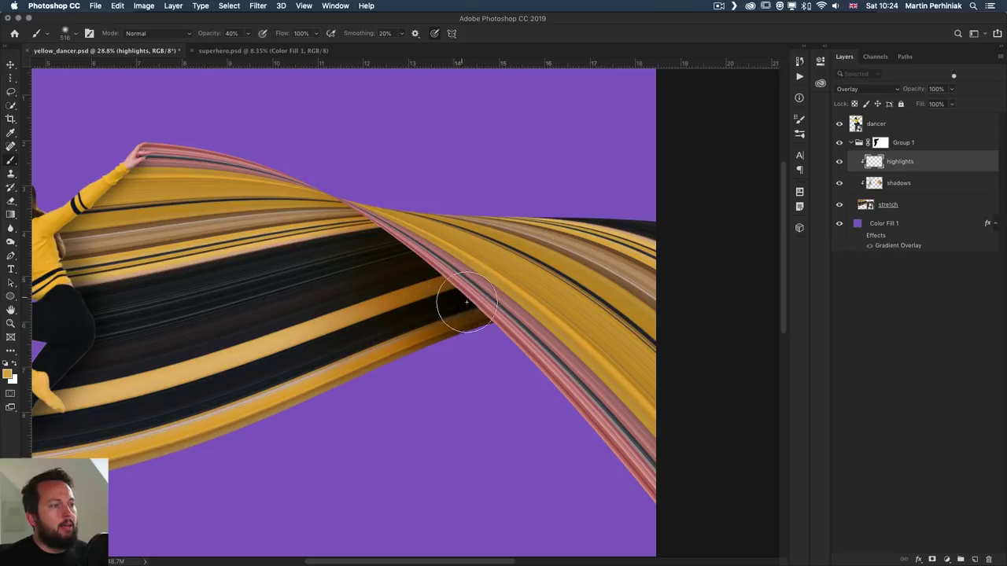
Paint soft yellow highlights on the ribbon's front fold past the twist and on the lower yellow stripes behind the dancer
mouse_move(516, 262)
mouse_down()
mouse_move(613, 209)
mouse_move(642, 206)
mouse_up()
drag(507, 310, 618, 221)
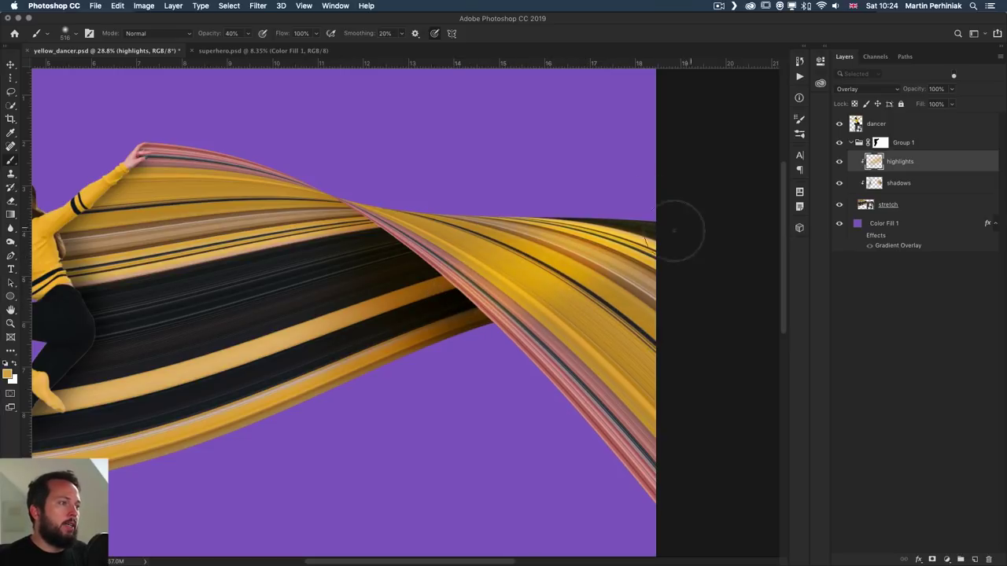
drag(579, 257, 541, 261)
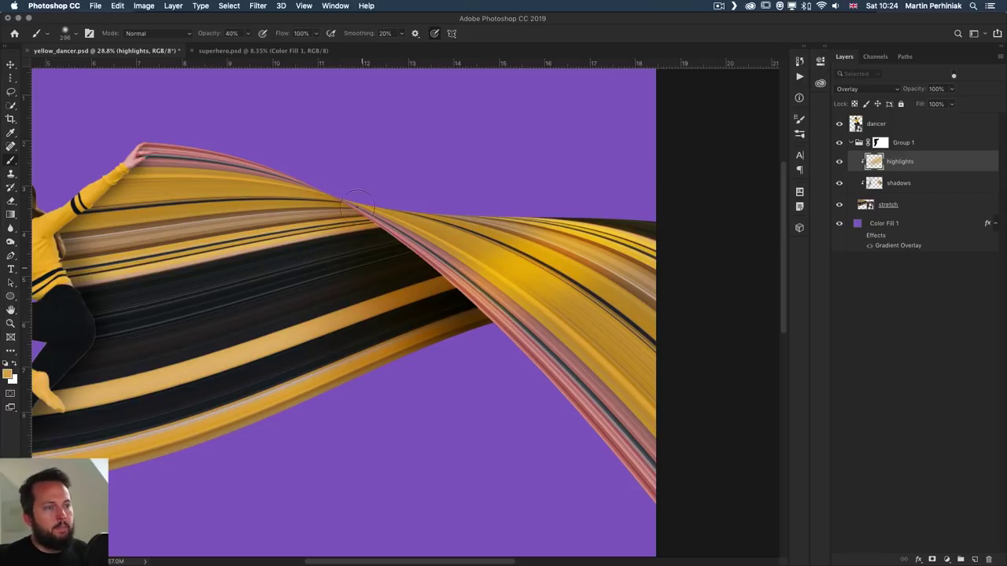
drag(294, 270, 372, 276)
key(super+r)
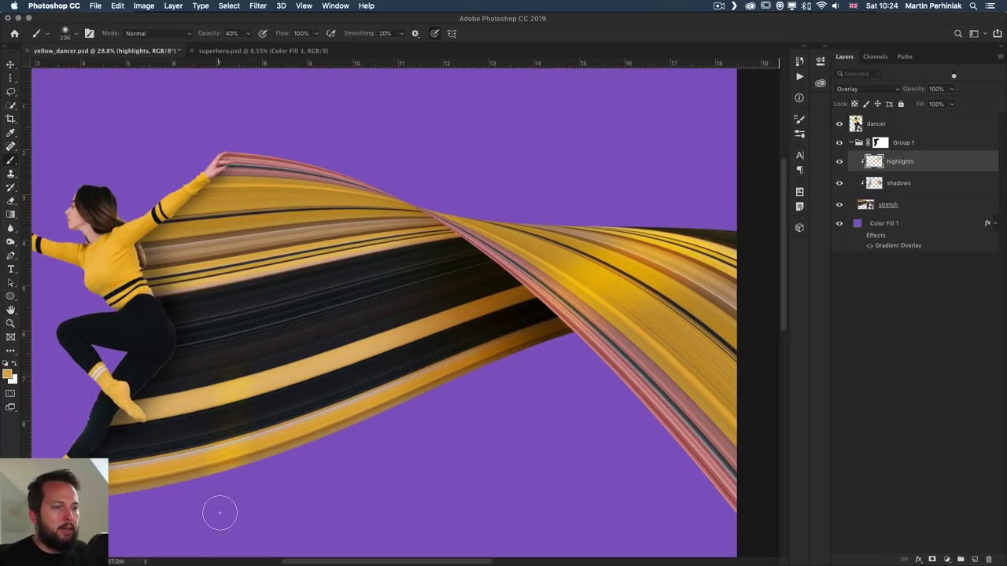
drag(218, 511, 263, 497)
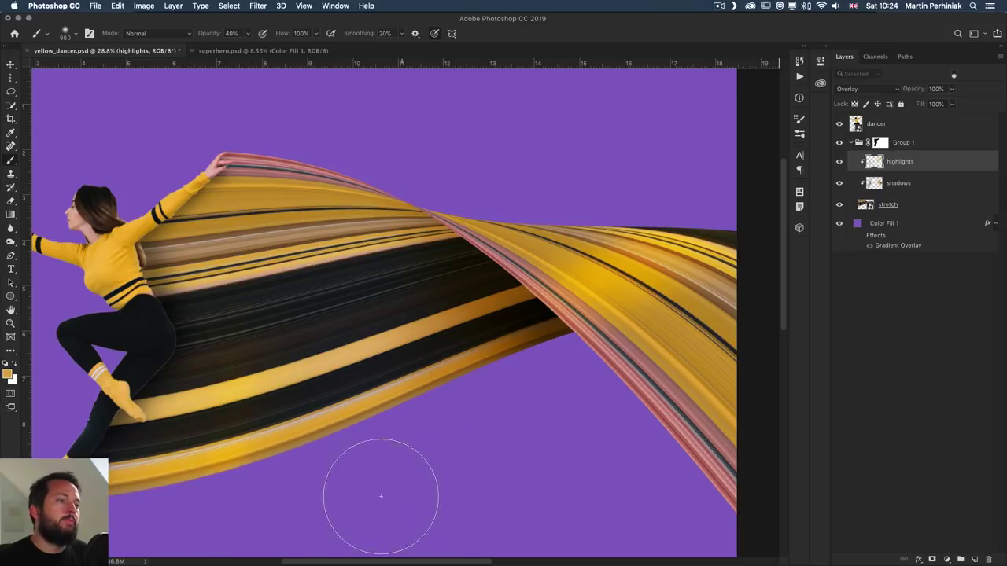
Add a new layer above the highlights layer, clipped to the stretch layer, with its blend mode set to Screen
scroll(350, 323, right, 5)
scroll(350, 323, up, 2)
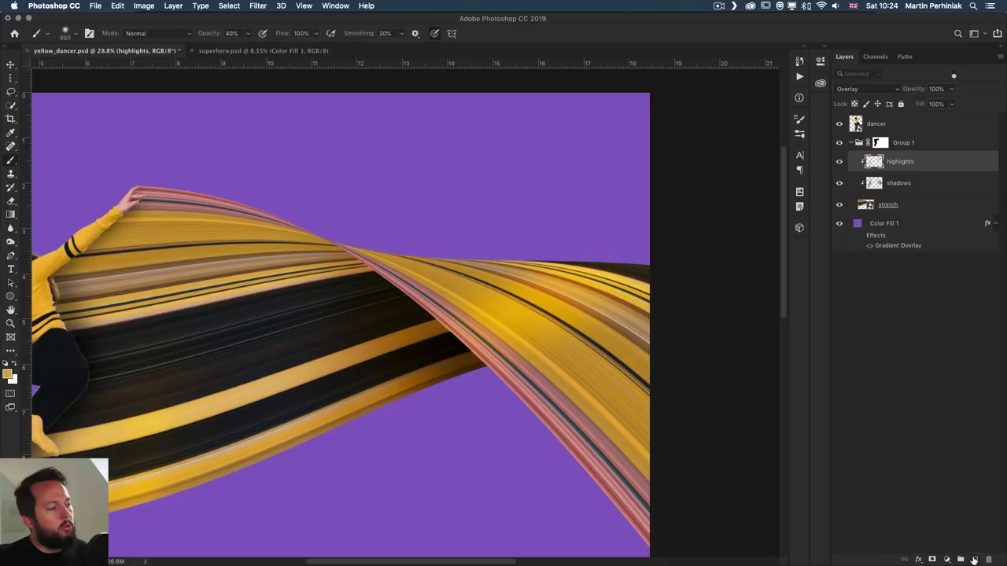
click(974, 560)
alt+click(894, 171)
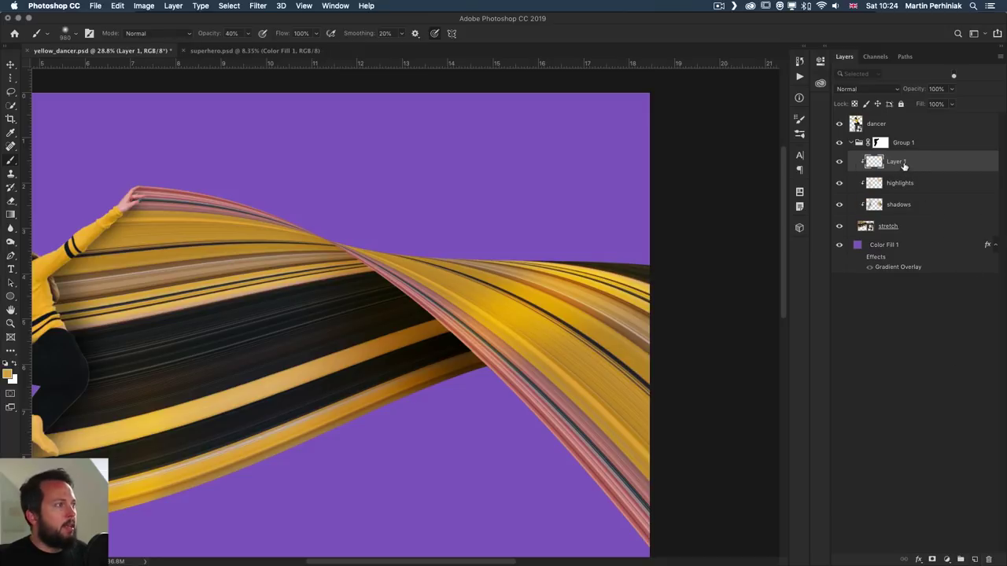
click(853, 89)
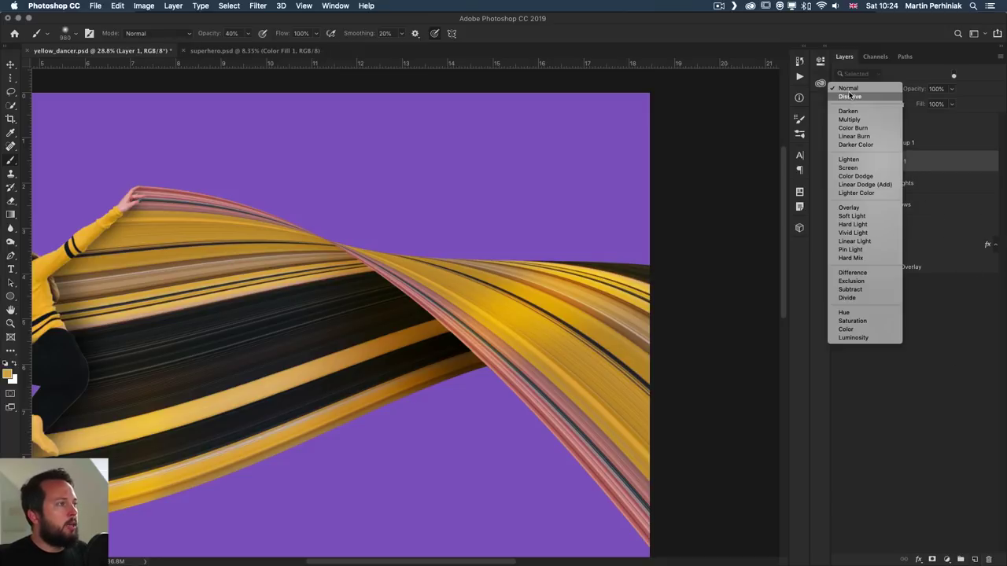
click(847, 168)
Rename the new Screen layer as spec light
double_click(896, 161)
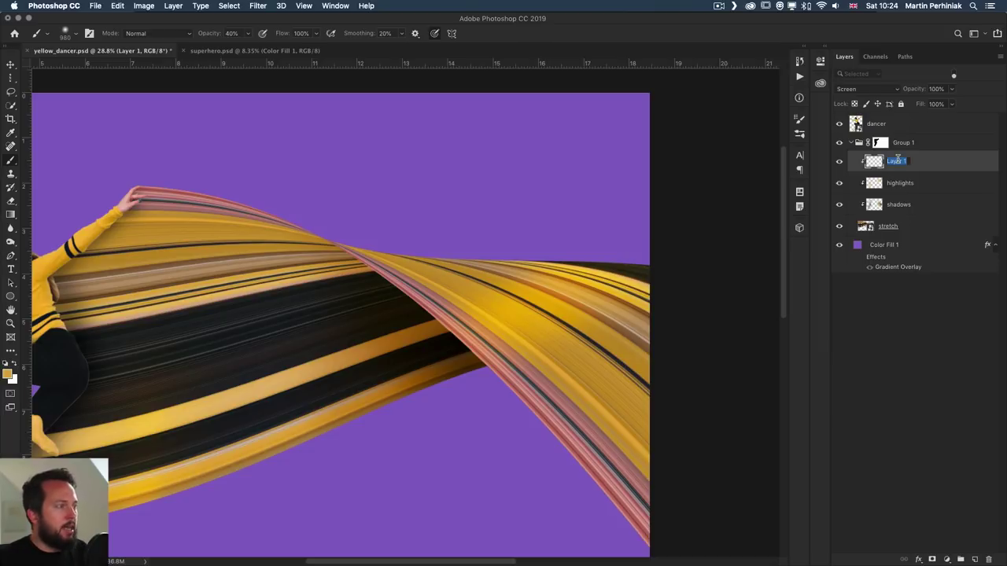
text(spec l)
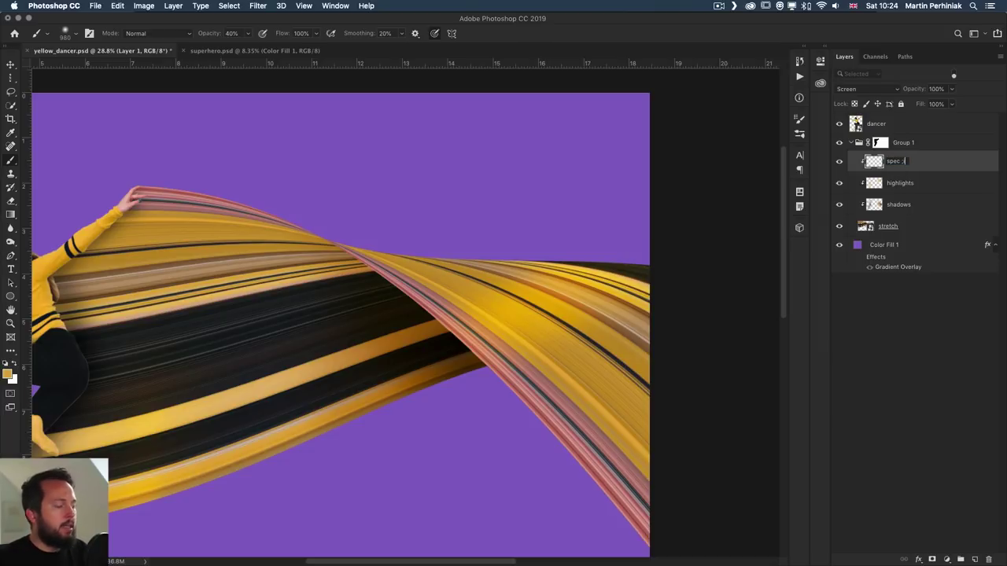
text(ight)
key(Return)
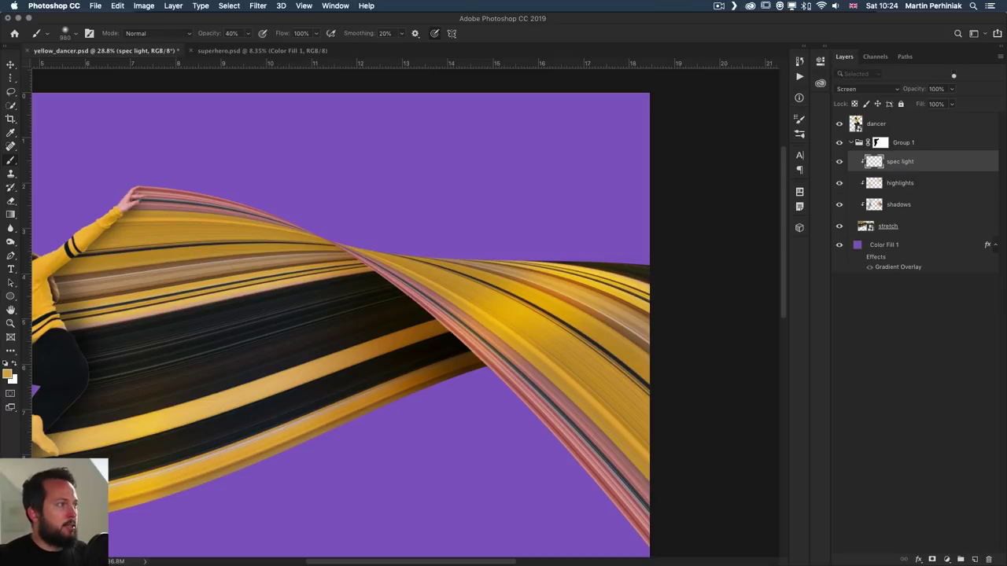
drag(572, 321, 508, 315)
drag(468, 338, 637, 272)
key(super+z)
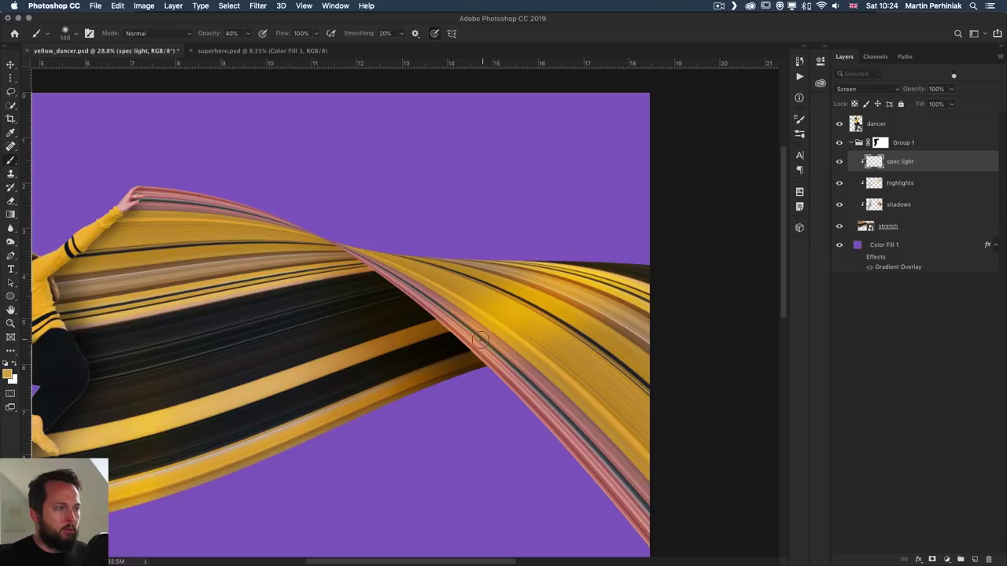
mouse_move(464, 346)
mouse_down()
mouse_move(476, 341)
mouse_move(442, 353)
mouse_move(679, 254)
mouse_up()
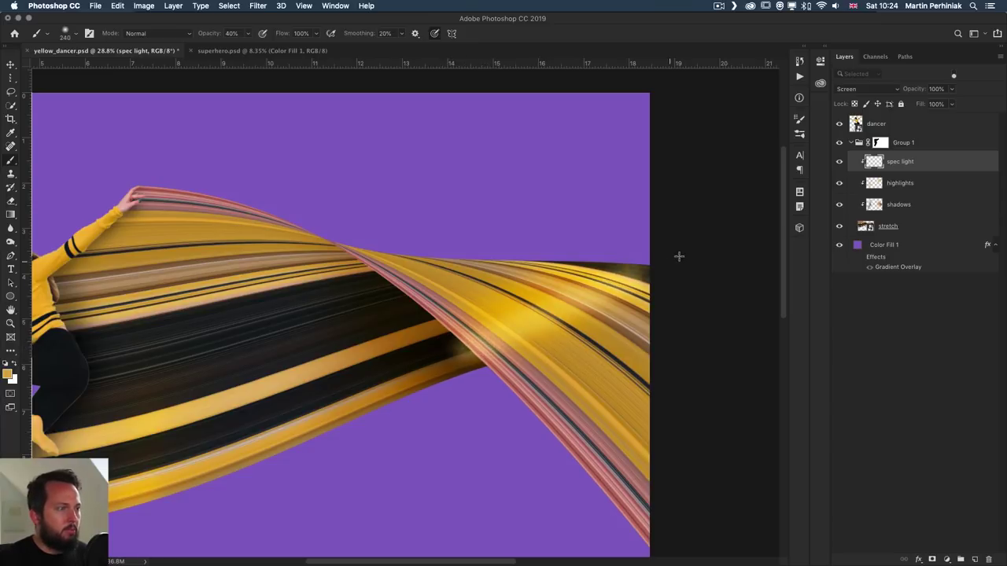
key(super+z)
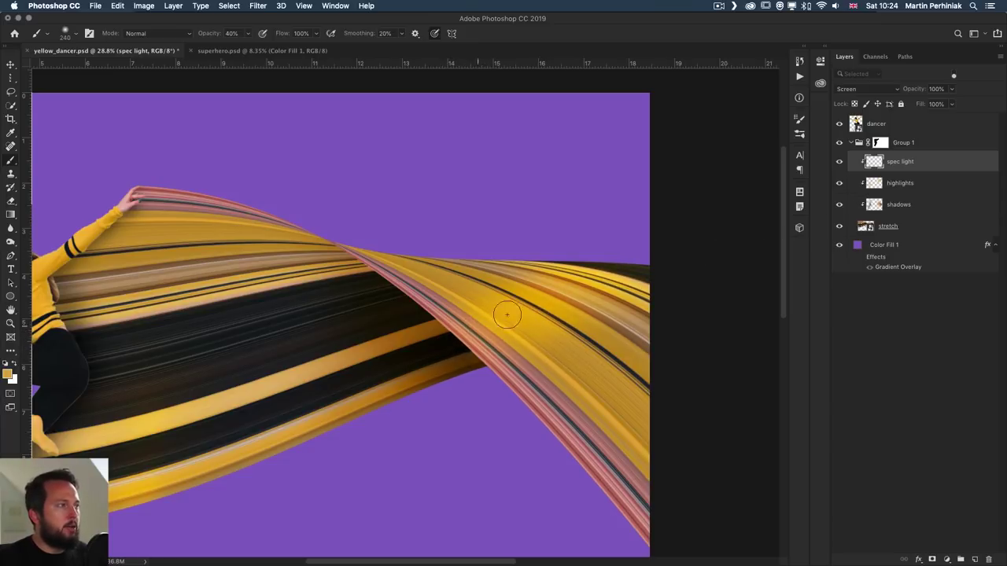
Paint diagonal yellow light streaks across the ribbon's front fold, from just past the twist to the canvas edge, on the spec light layer
drag(477, 332, 696, 245)
scroll(684, 284, down, 5)
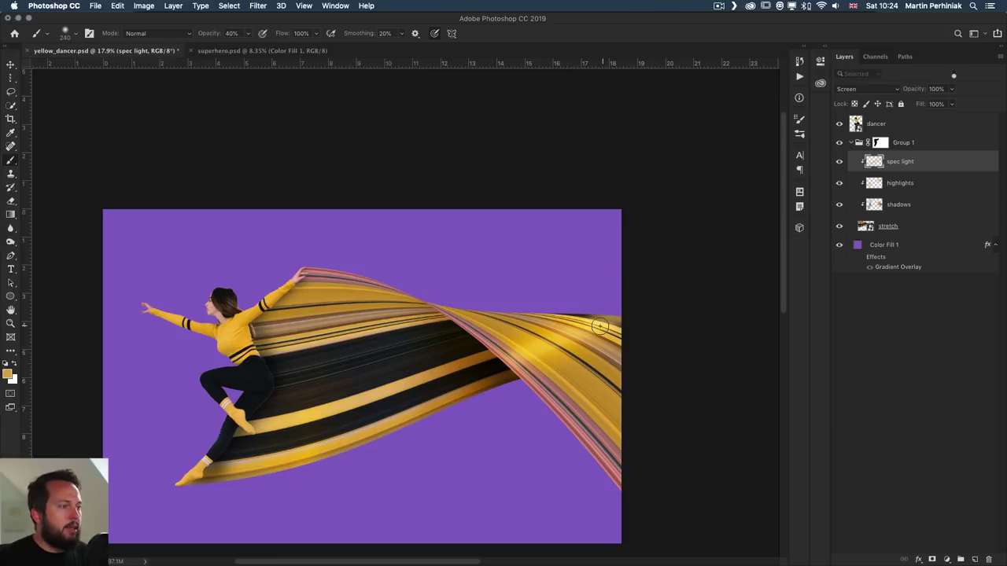
mouse_move(565, 337)
mouse_down()
mouse_move(543, 346)
mouse_move(686, 286)
mouse_up()
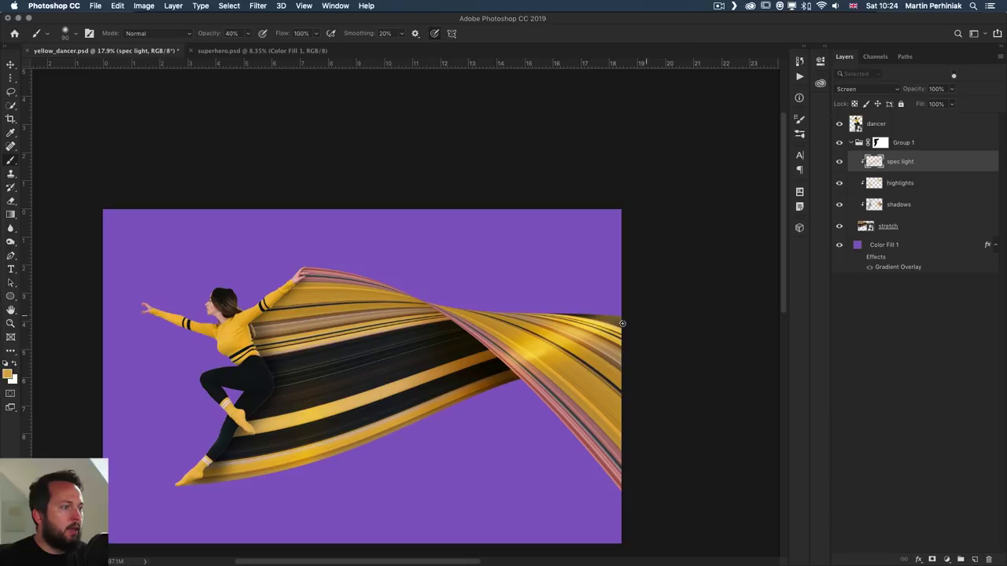
drag(548, 345, 575, 342)
Set the brush opacity to 10% and spread the light on the ribbon's front fold with a larger brush of about 406 px
key(1)
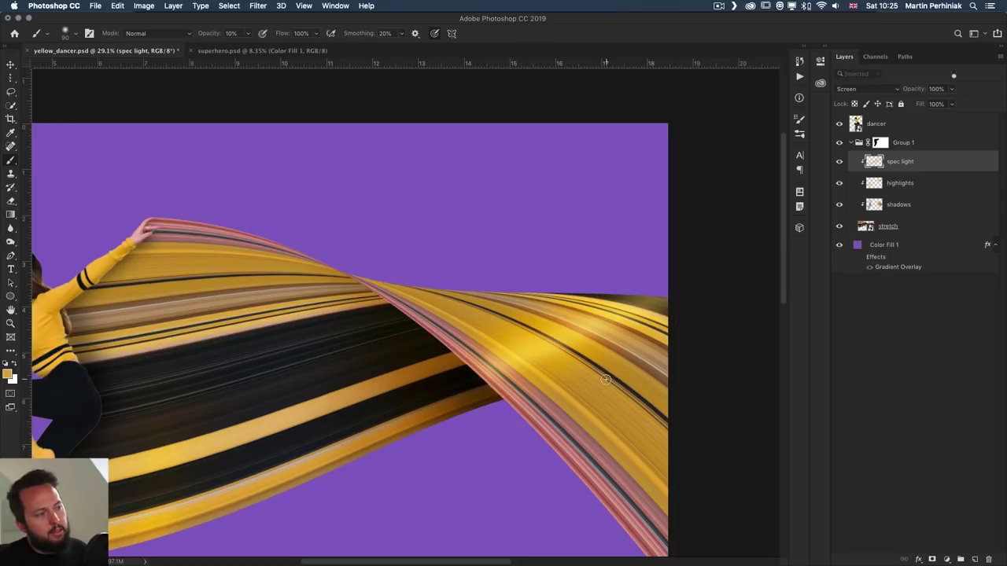
scroll(586, 386, down, 2)
drag(582, 347, 629, 347)
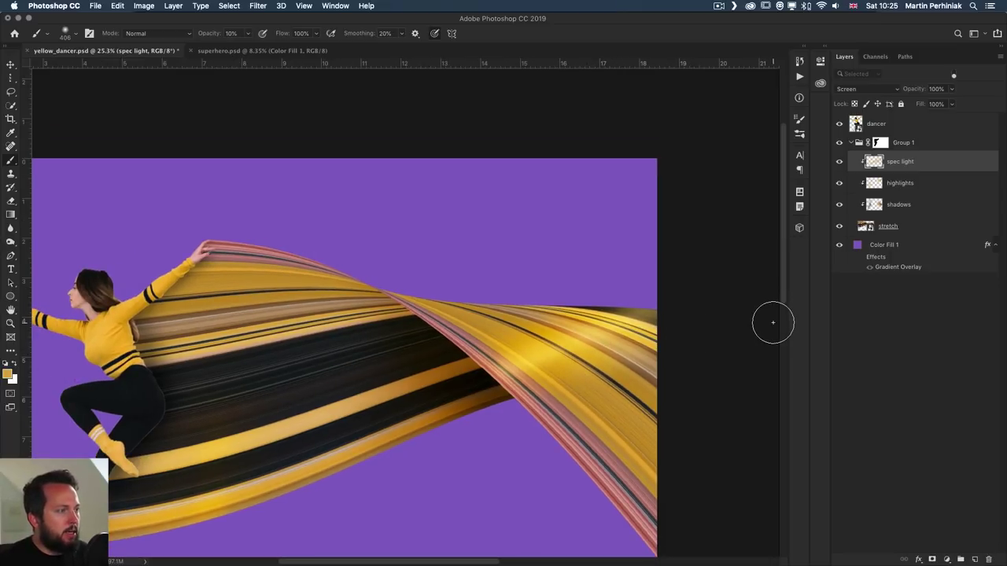
Add a new empty layer directly above the Color Fill 1 layer
scroll(519, 427, down, 3)
scroll(519, 427, left, 3)
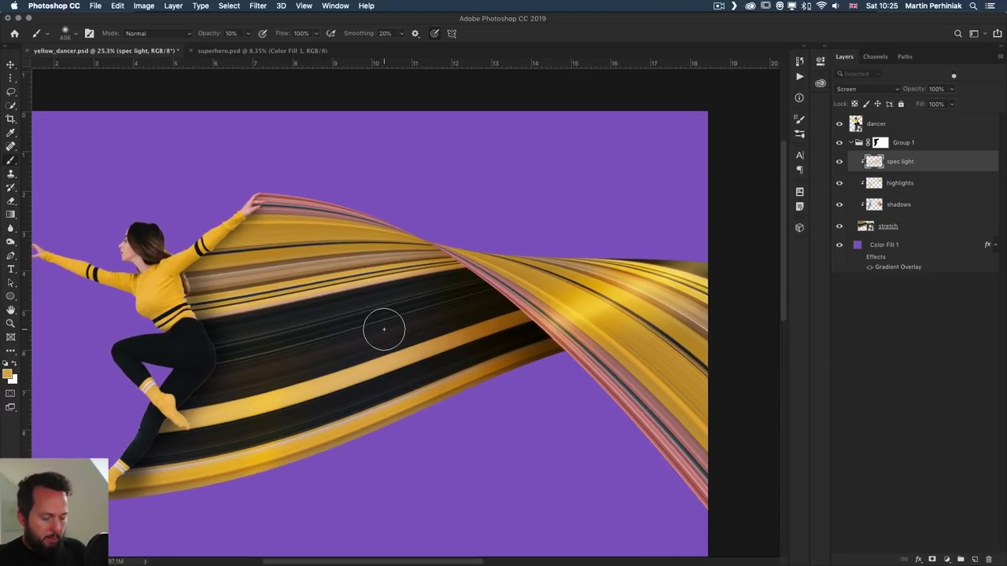
scroll(384, 329, left, 3)
scroll(384, 329, down, 2)
key(v)
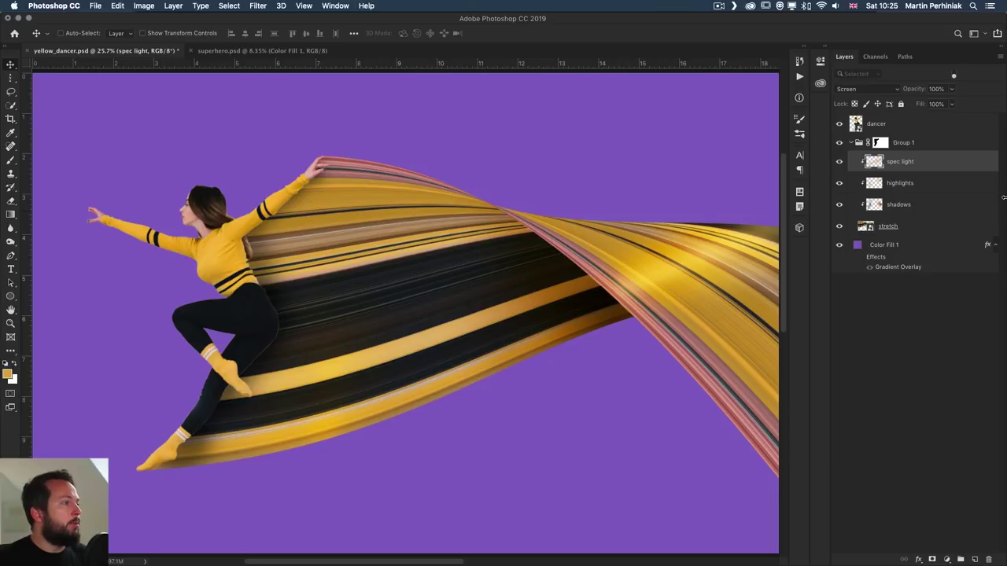
click(896, 227)
click(911, 248)
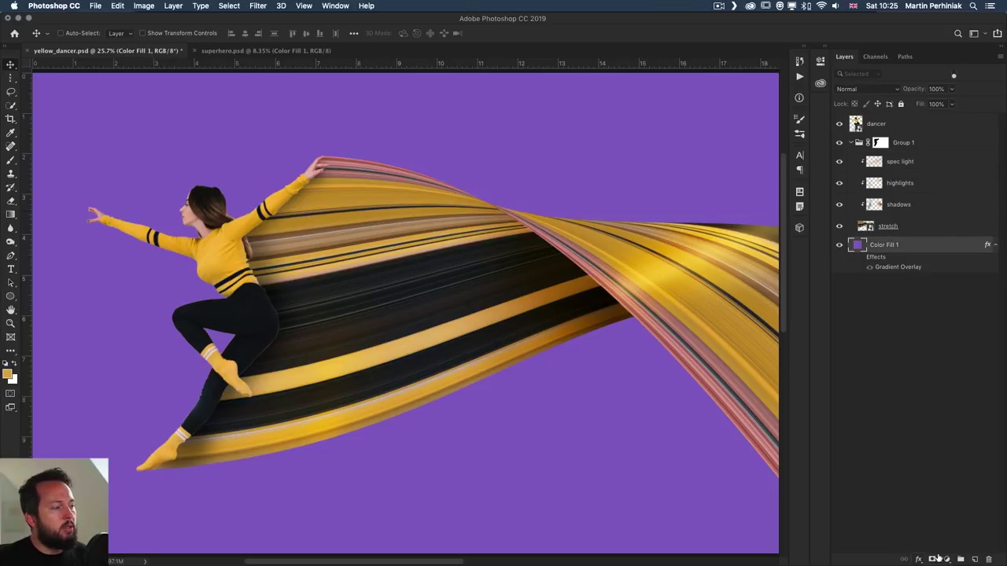
click(974, 559)
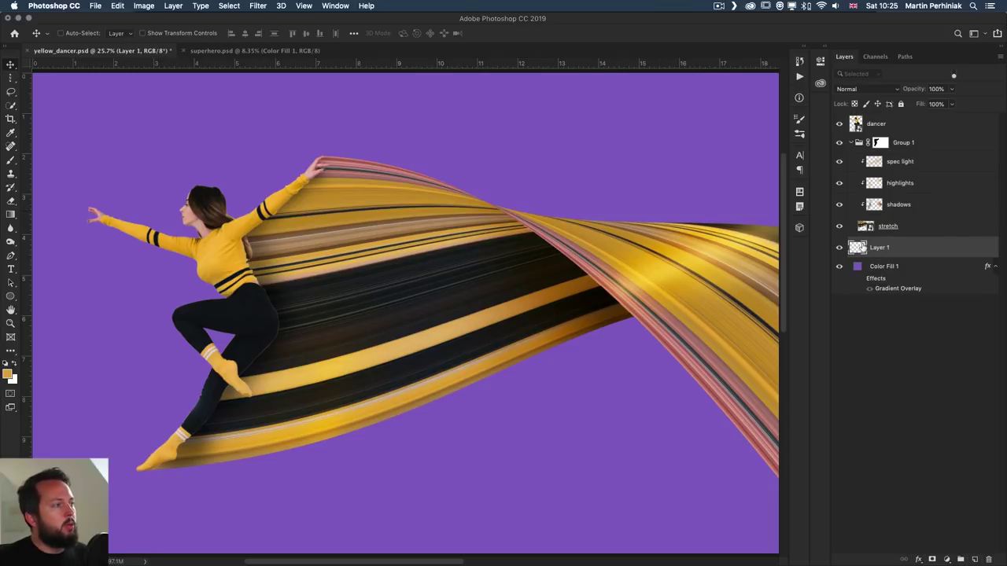
Rename Group 1 as STRETCH
double_click(905, 142)
text(STRETCH)
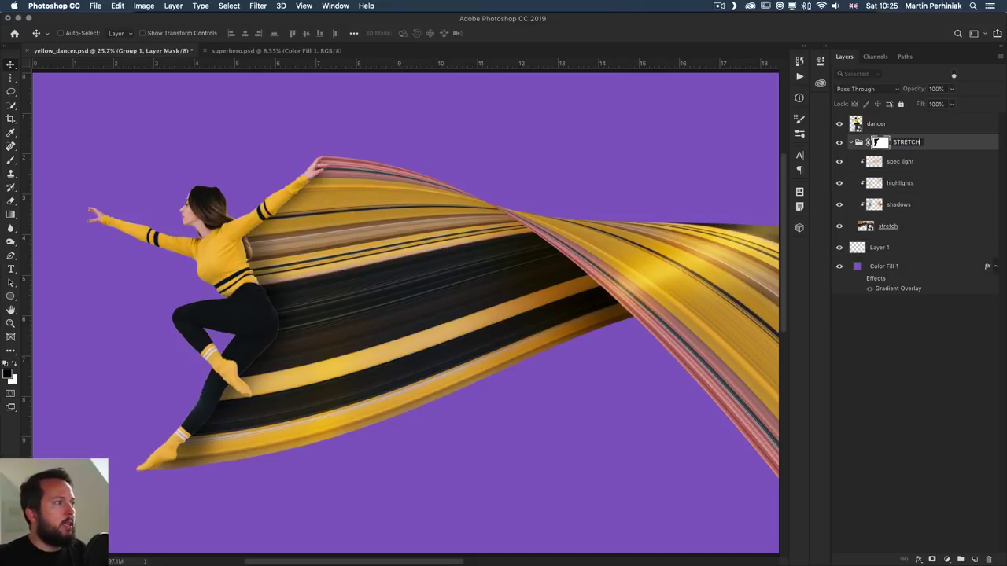
key(Return)
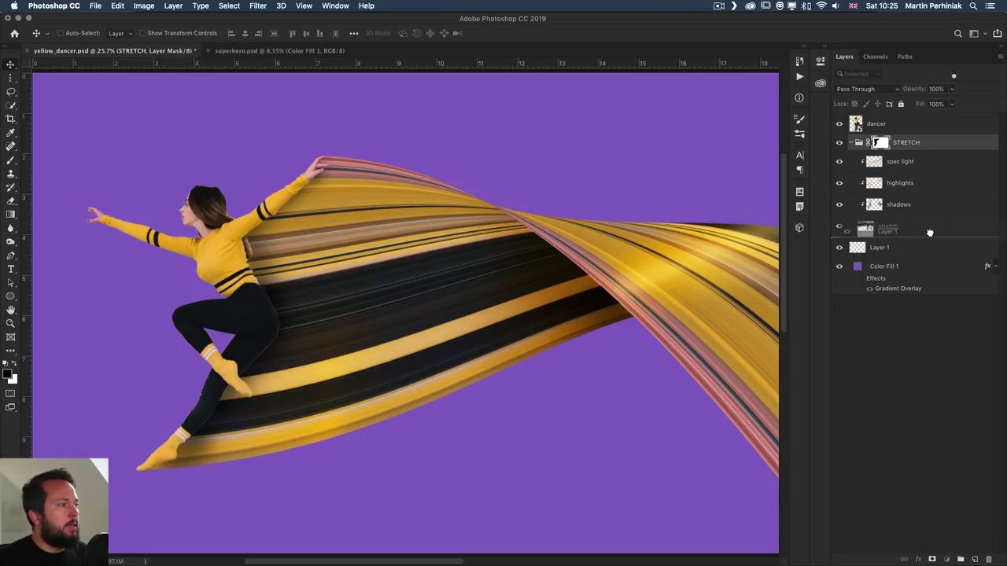
Move the new empty layer into the STRETCH group below the stretch layer and name it cast shadow
click(914, 250)
double_click(887, 248)
text(cas)
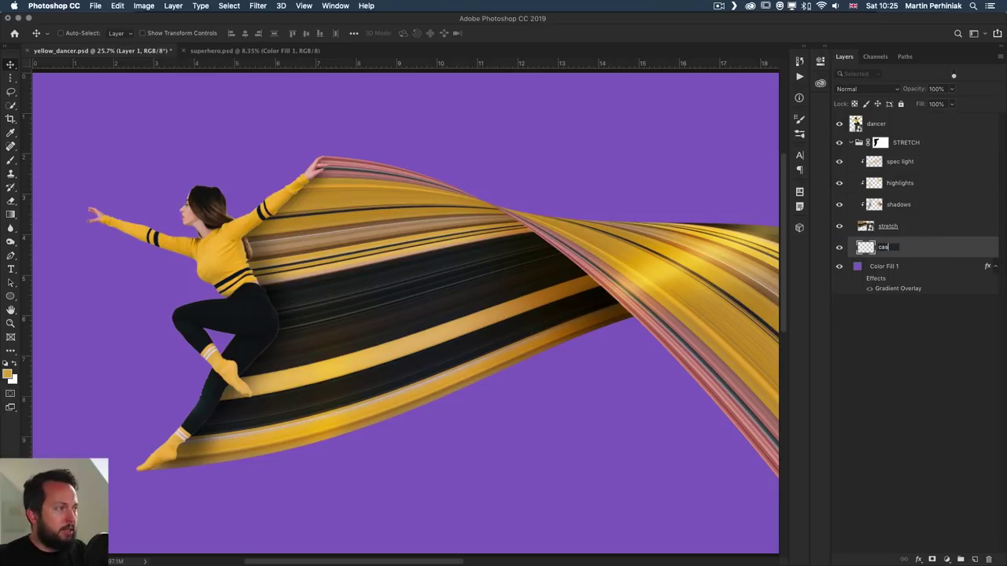
text(t shadow)
key(Return)
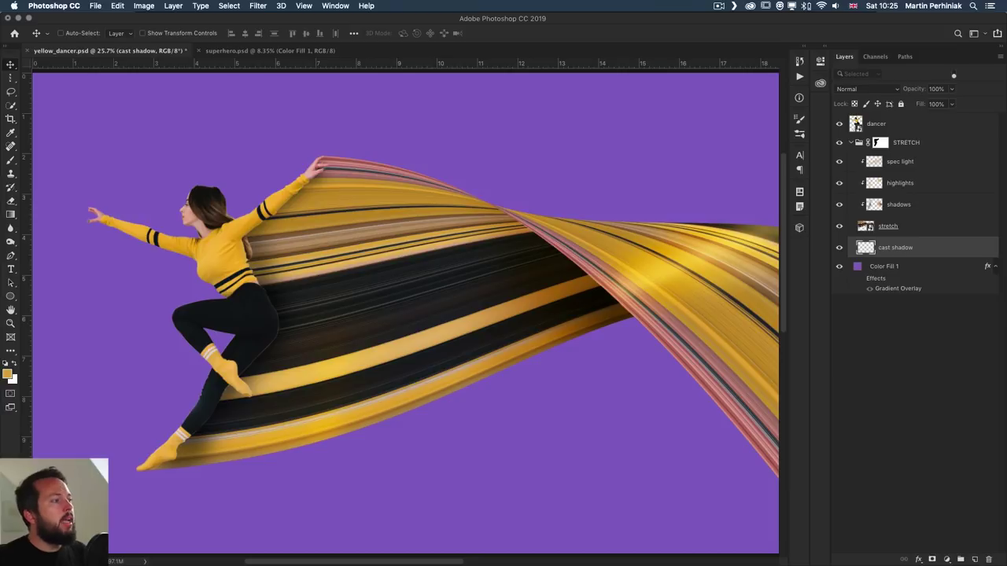
Sample near-black from the ribbon as the brush color and set the brush to 186 px at 100% opacity
key(b)
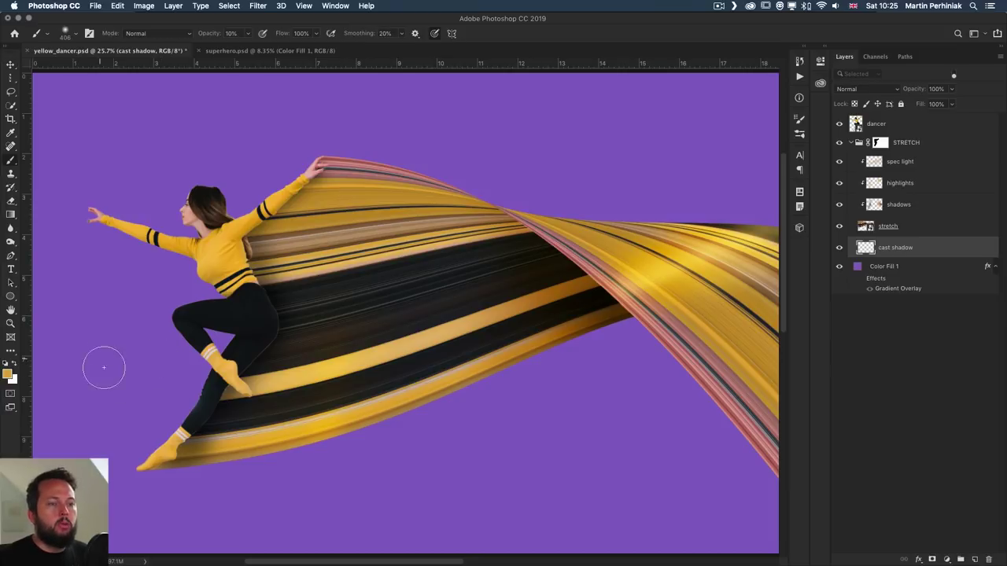
key(d)
click(295, 289)
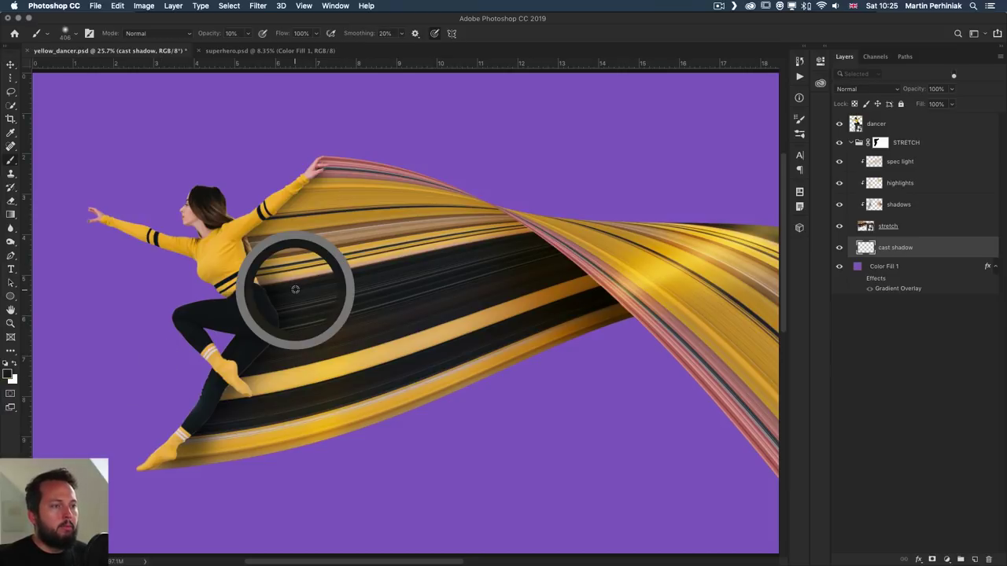
drag(288, 497, 273, 500)
drag(129, 521, 292, 524)
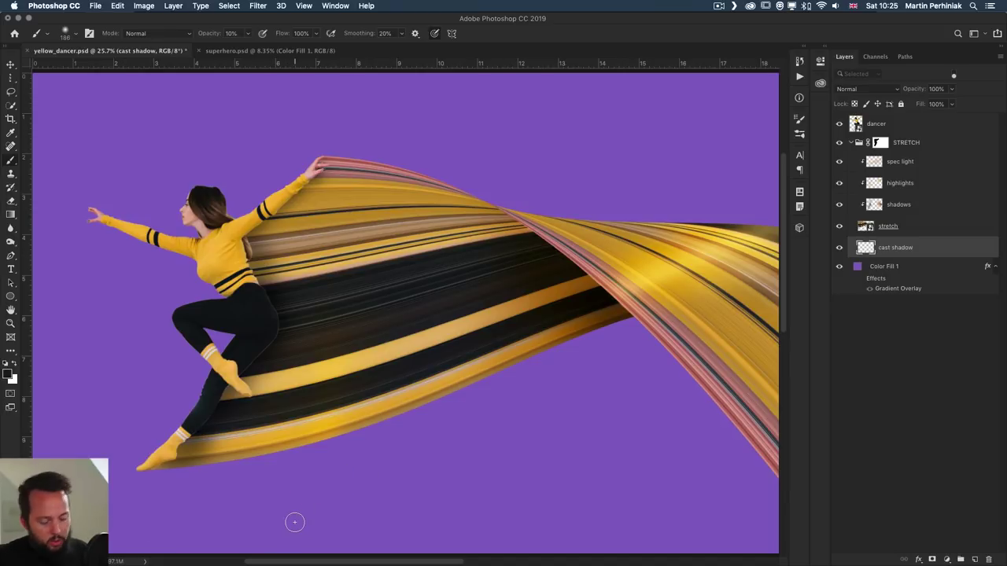
key(0)
drag(134, 517, 256, 511)
key(super+z)
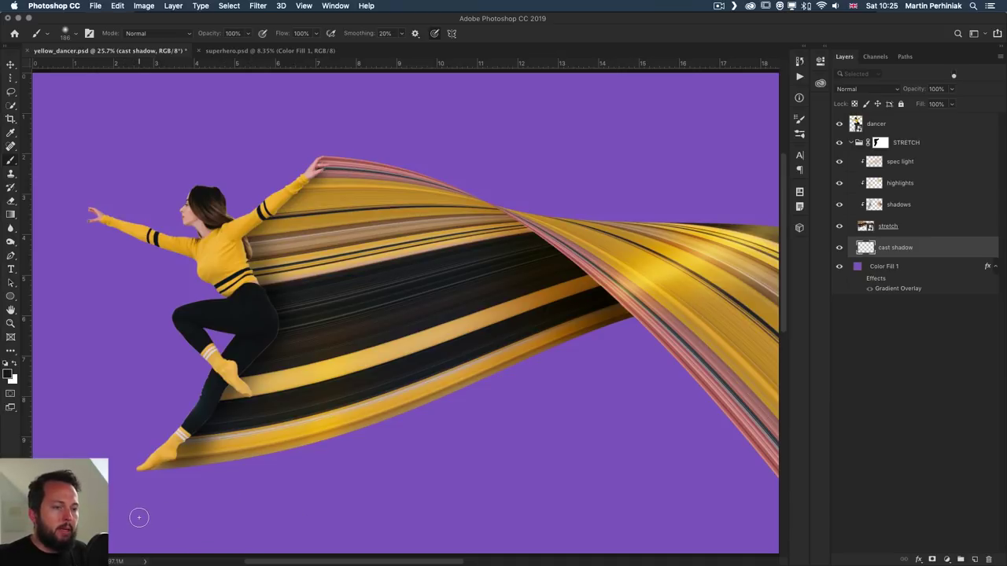
drag(139, 517, 752, 516)
key(super+z)
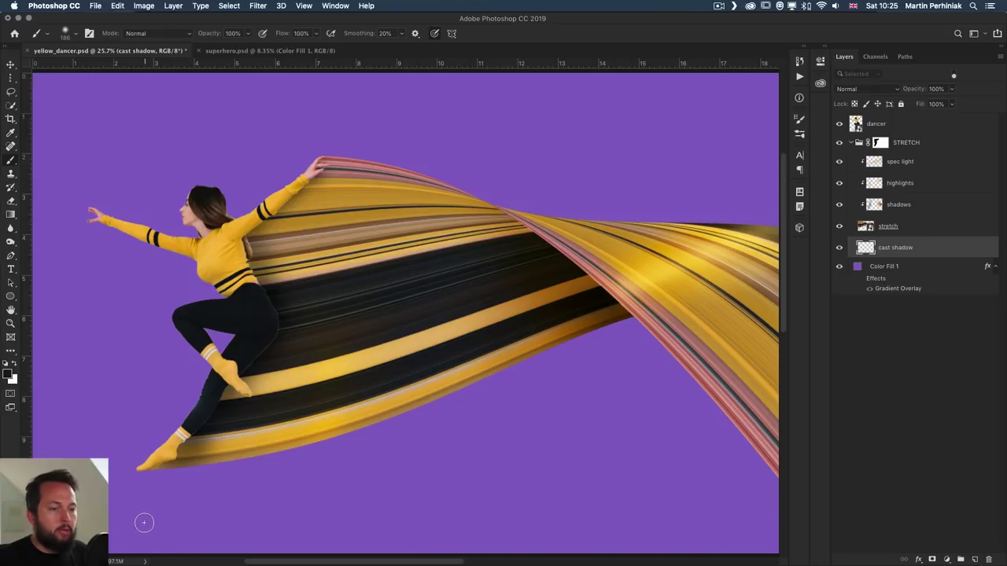
Paint a horizontal near-black shadow band beneath the dancer and ribbon, thickened at both ends, and switch to the Move tool
drag(144, 522, 742, 522)
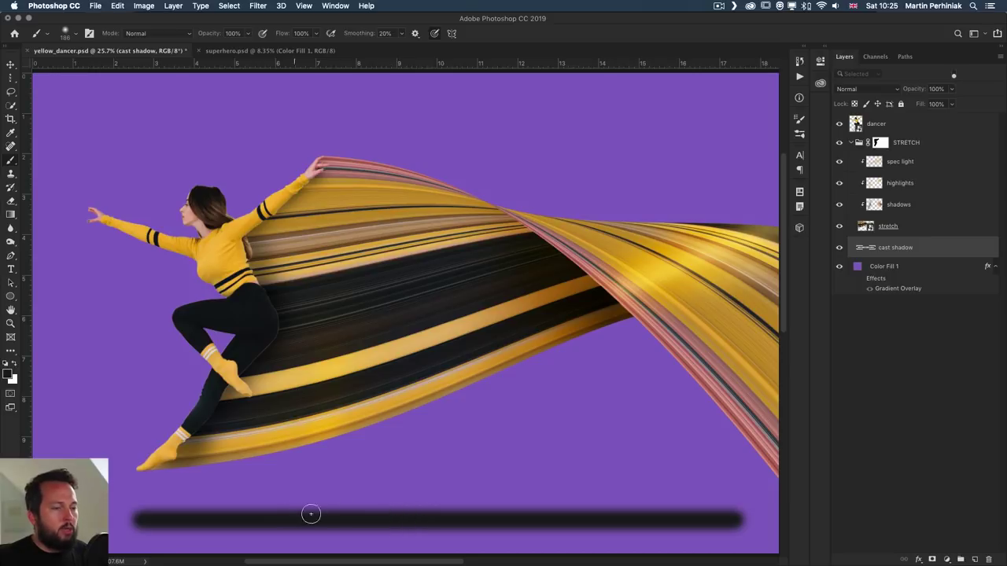
mouse_move(223, 514)
mouse_down()
mouse_move(251, 513)
mouse_move(174, 516)
mouse_move(269, 513)
mouse_move(142, 519)
mouse_move(280, 517)
mouse_up()
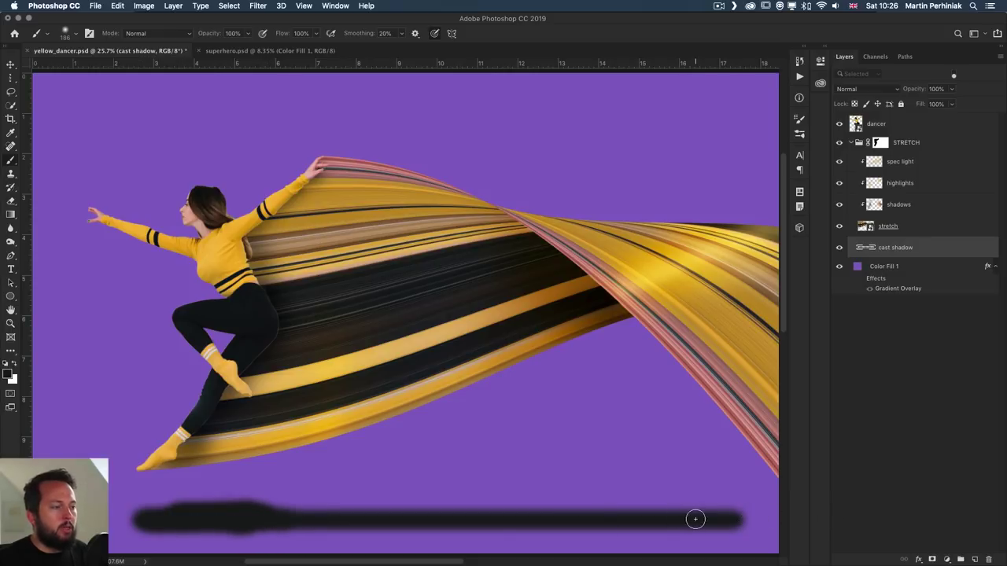
mouse_move(695, 520)
mouse_down()
mouse_move(749, 520)
mouse_move(673, 517)
mouse_move(780, 514)
mouse_move(746, 517)
mouse_move(773, 517)
mouse_up()
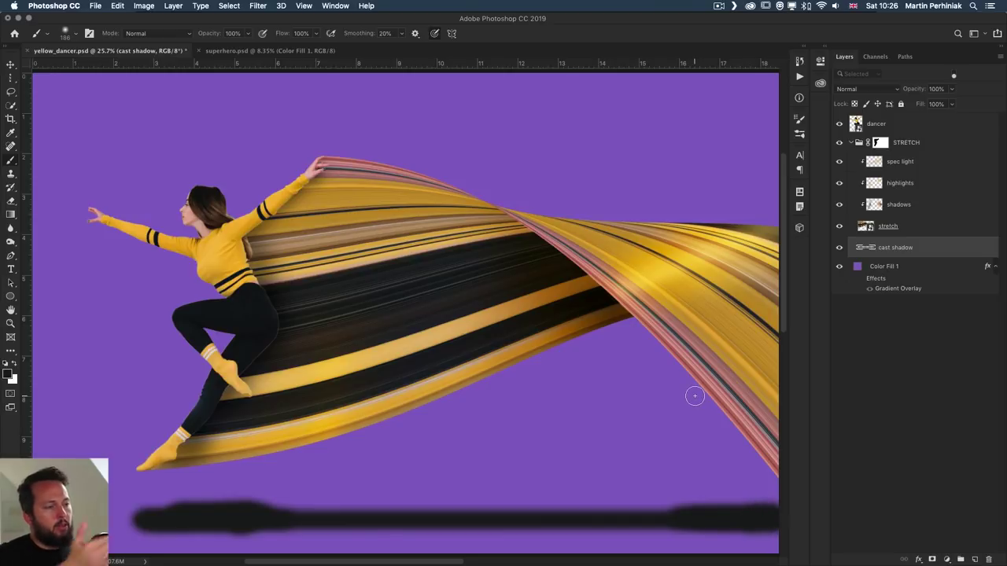
scroll(602, 417, down, 3)
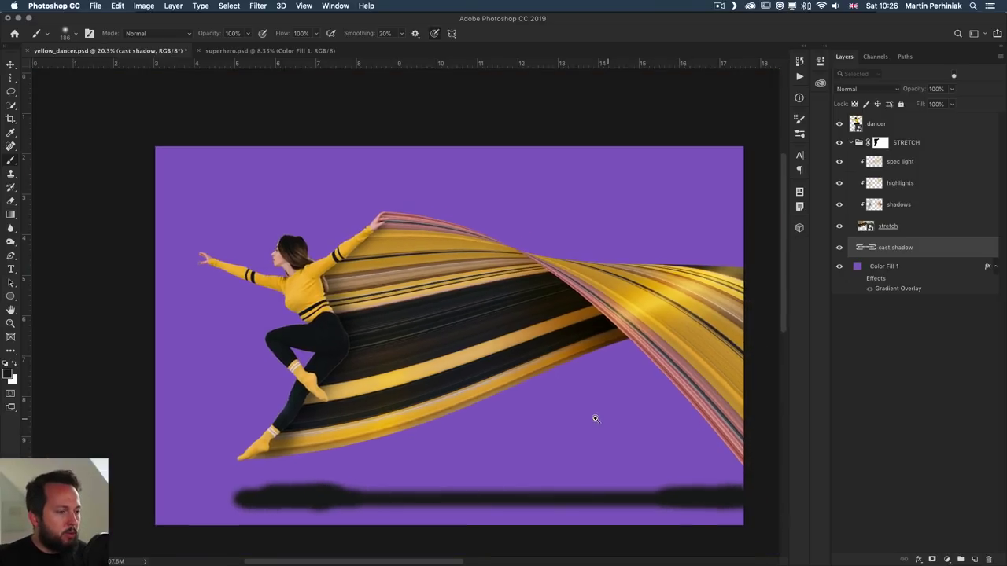
key(super+r)
key(v)
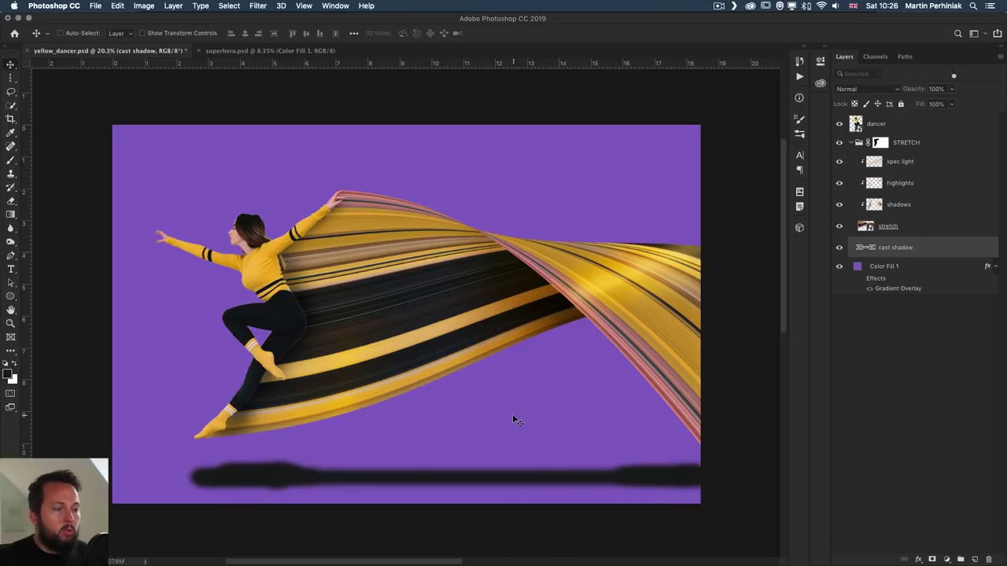
Apply a Gaussian Blur with a 53.1-pixel radius to the cast shadow layer
click(254, 5)
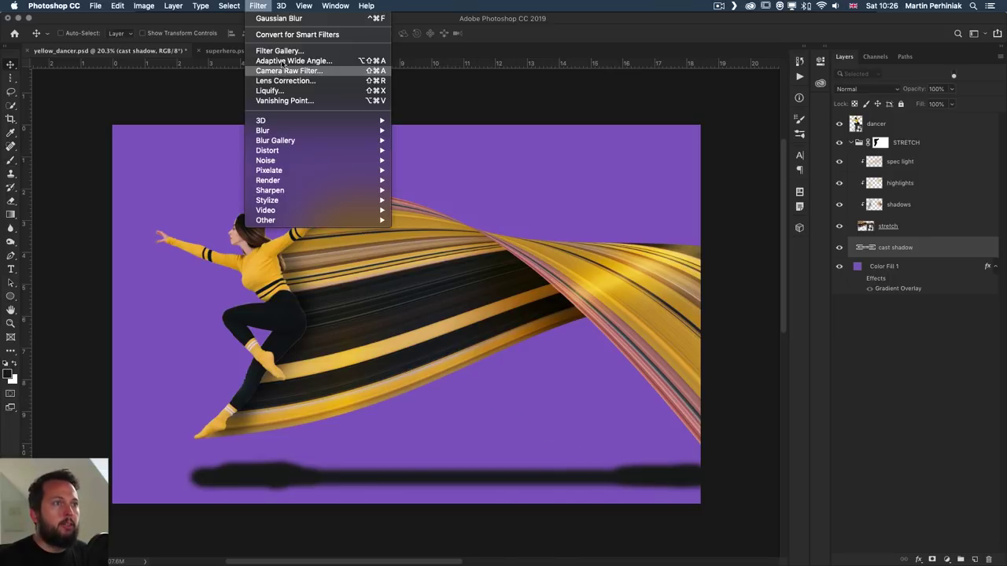
mouse_move(275, 130)
click(439, 170)
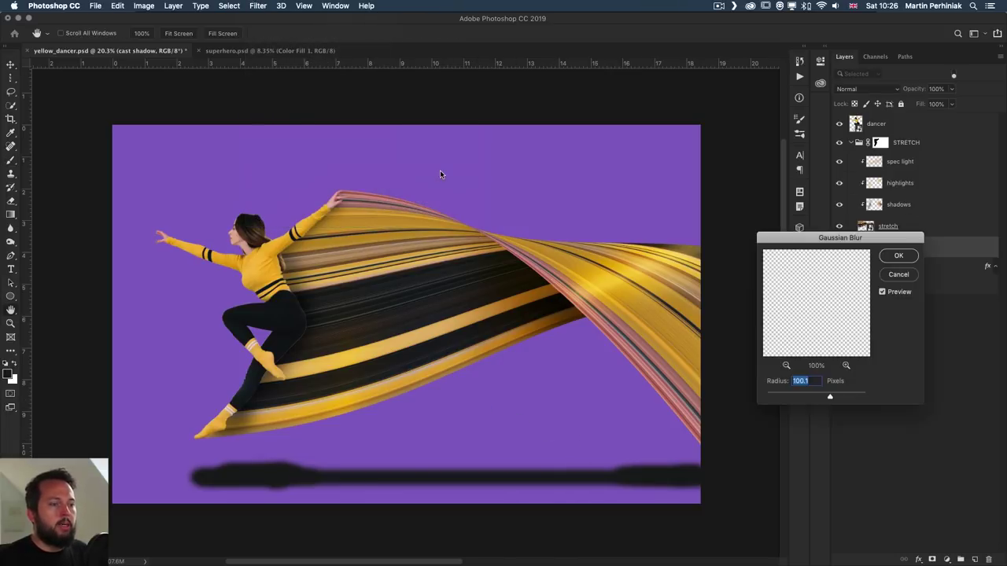
mouse_move(828, 398)
mouse_down()
mouse_move(811, 399)
mouse_move(821, 399)
mouse_up()
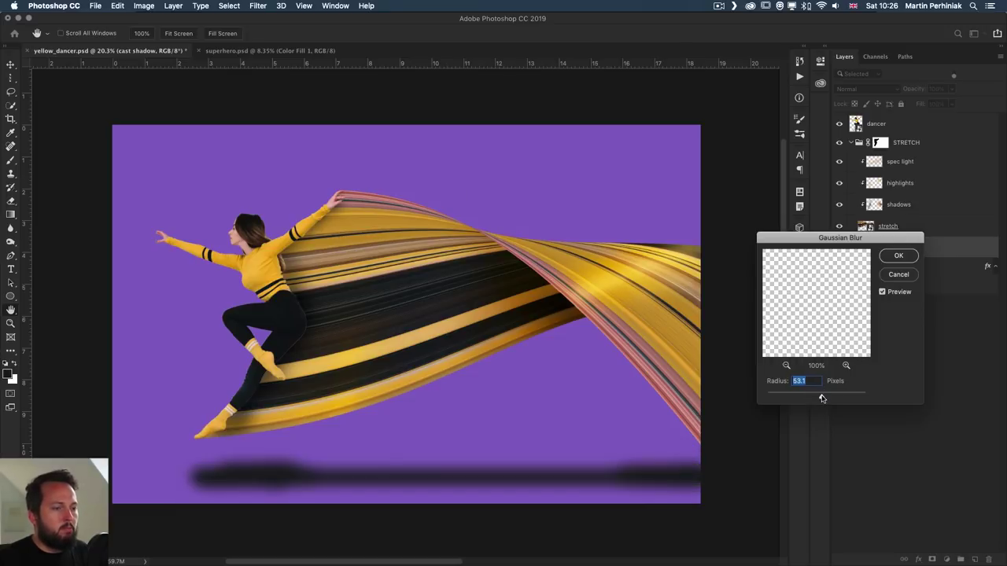
click(898, 257)
Free-transform the cast shadow to 32% height about its centre, keeping its full width
key(super+t)
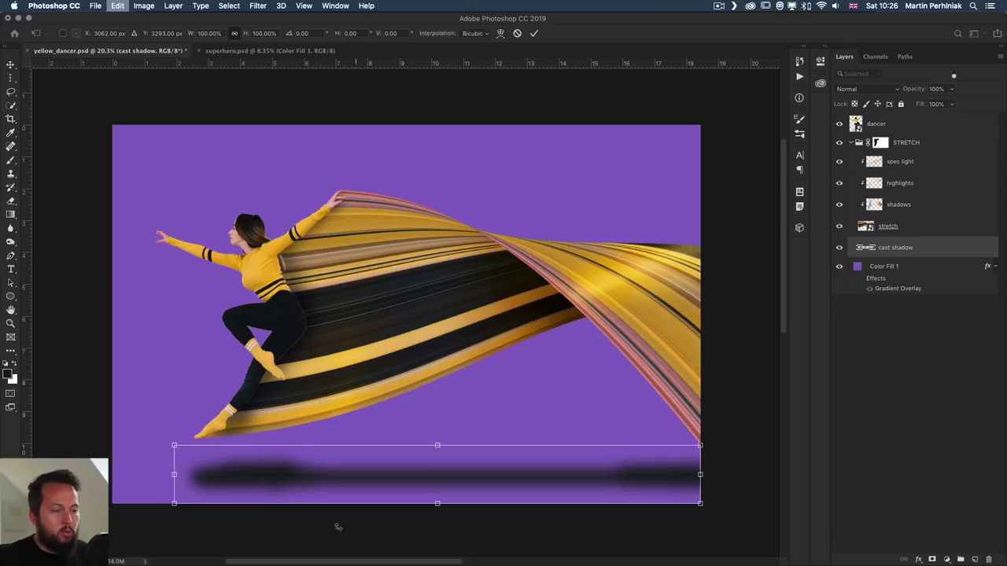
drag(436, 502, 437, 482)
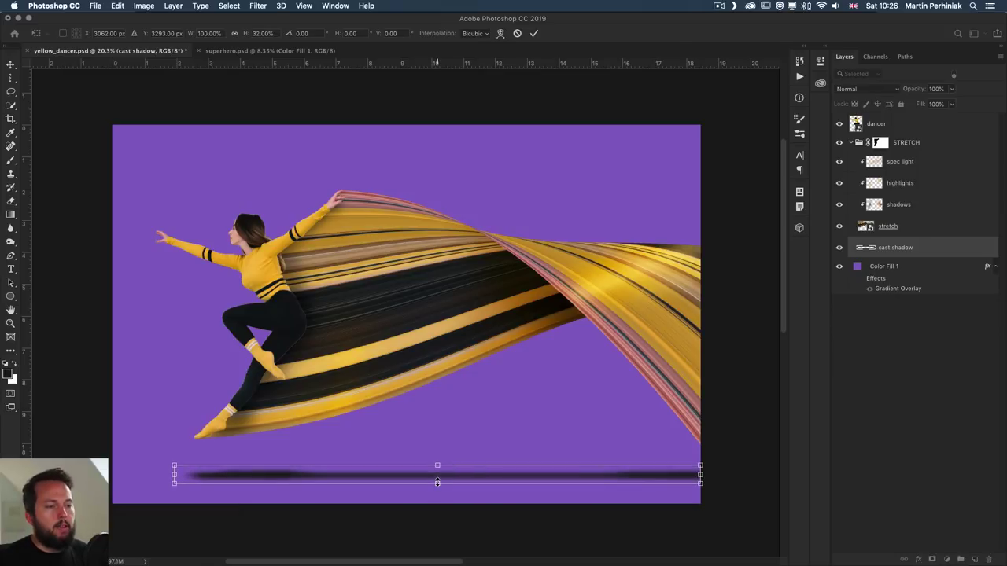
key(Return)
Set the cast shadow layer to Multiply blending and reduce its opacity to 28%
click(850, 89)
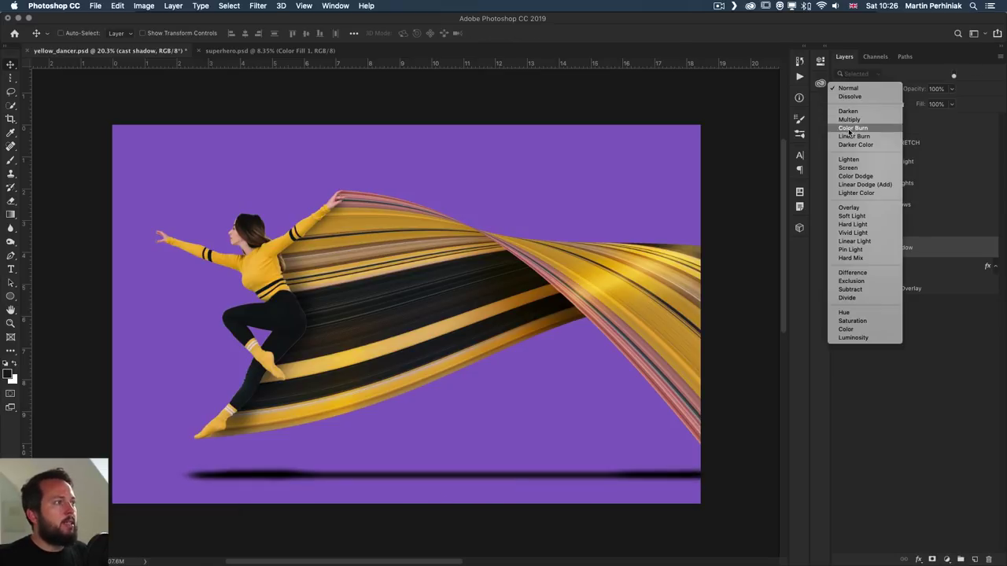
click(848, 122)
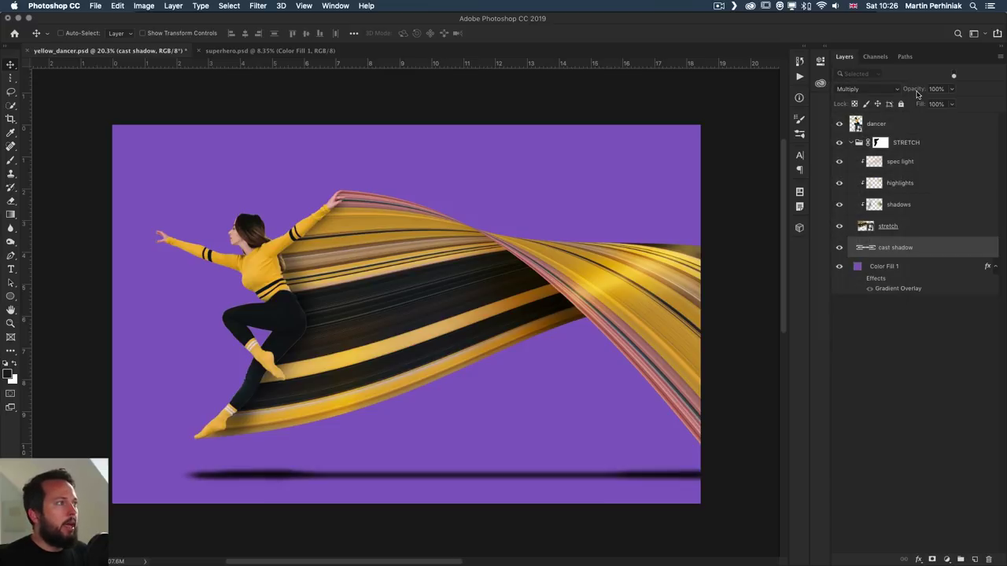
drag(916, 95, 881, 92)
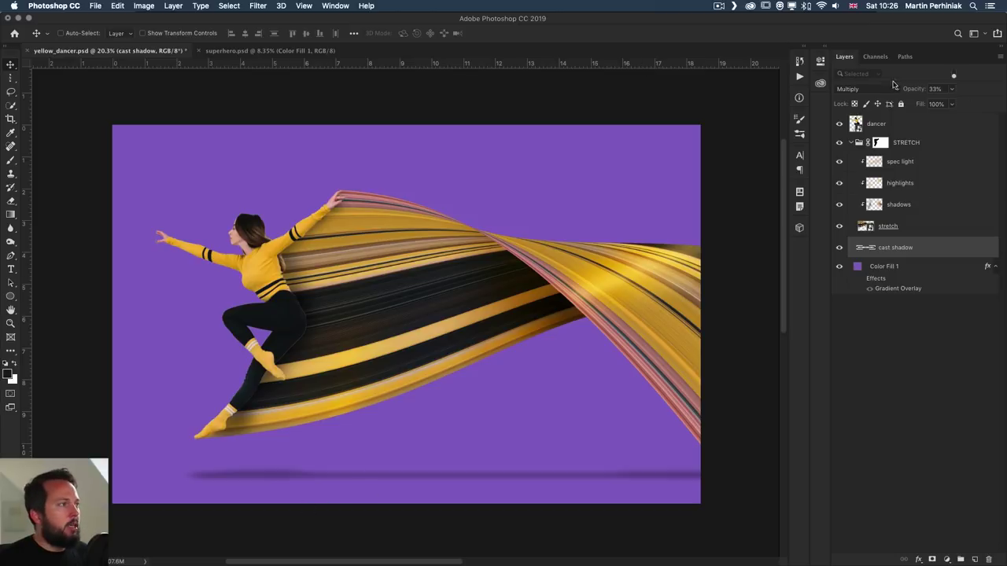
drag(914, 89, 911, 90)
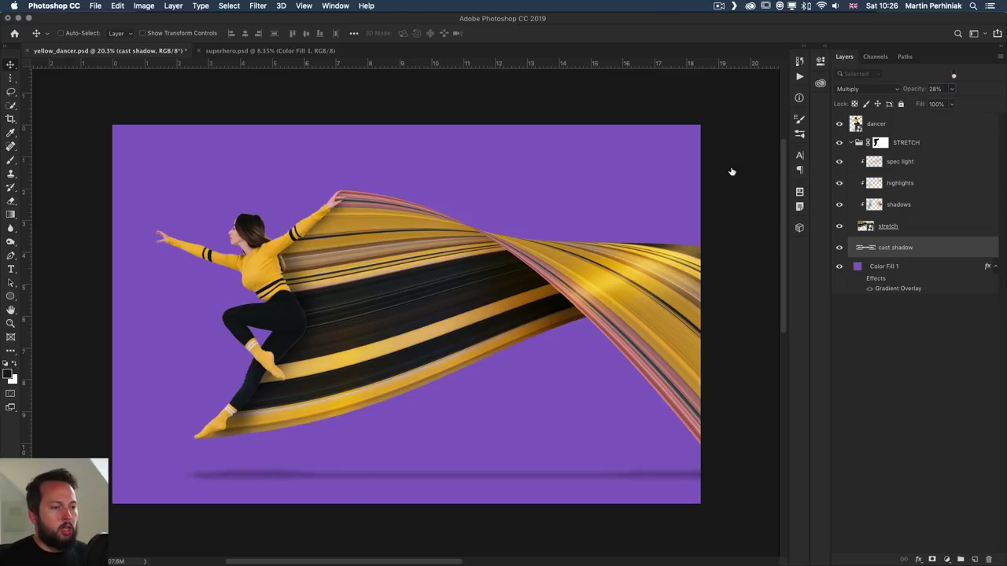
Soften the flattened cast shadow with another Gaussian Blur, using an 8.2-pixel radius
click(258, 6)
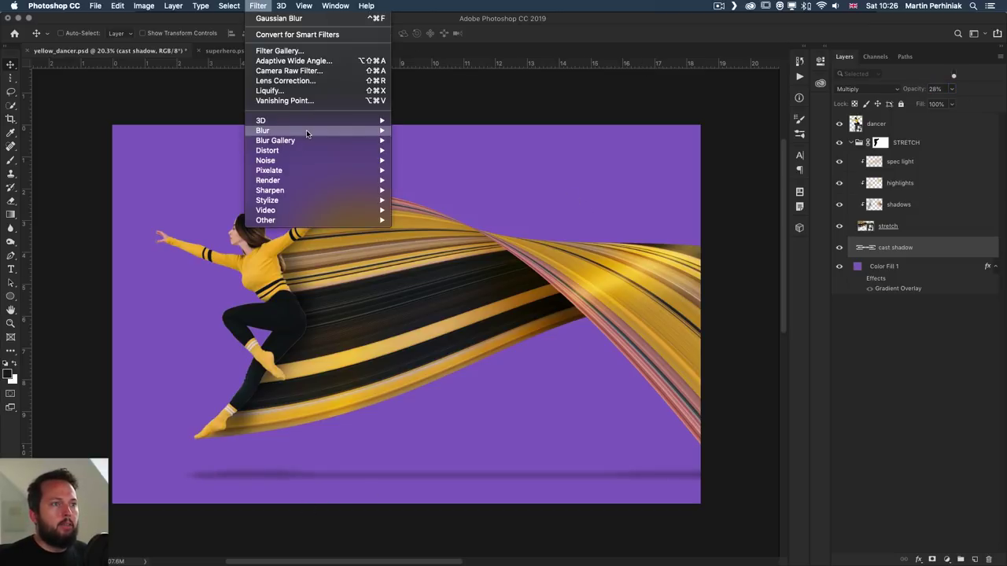
mouse_move(309, 133)
click(412, 167)
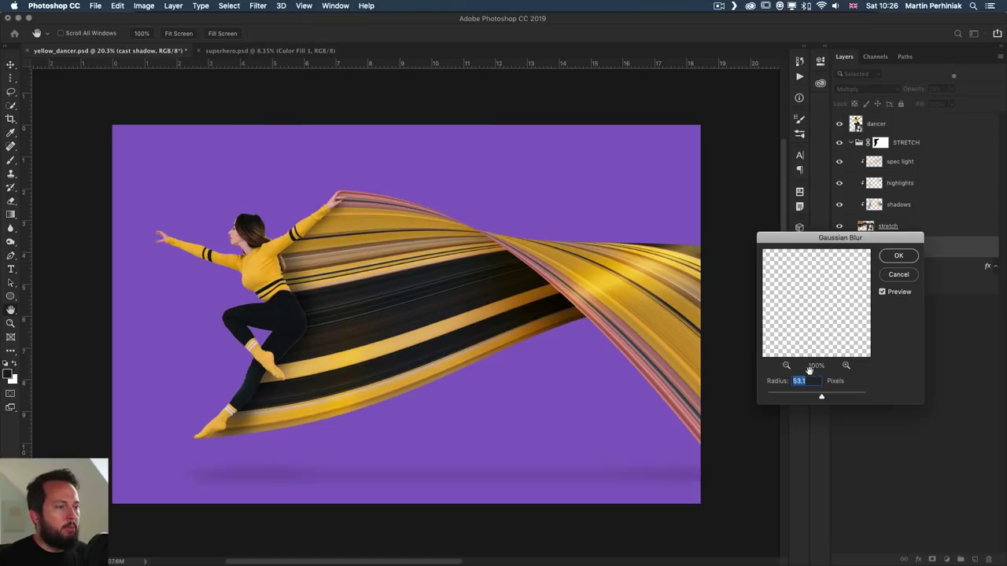
drag(795, 397, 780, 396)
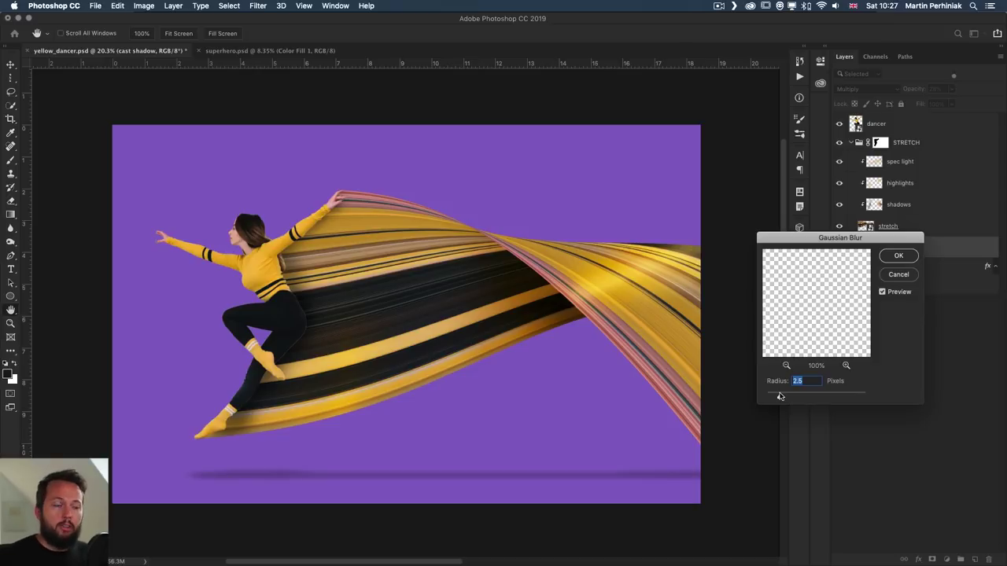
drag(780, 396, 797, 397)
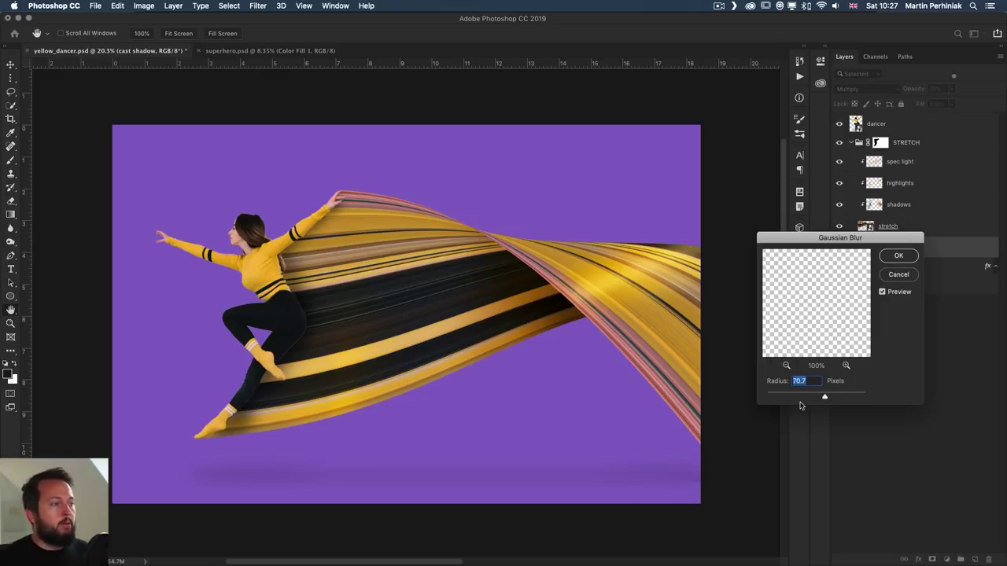
click(790, 399)
mouse_move(791, 399)
mouse_down()
mouse_move(815, 398)
mouse_move(801, 396)
mouse_up()
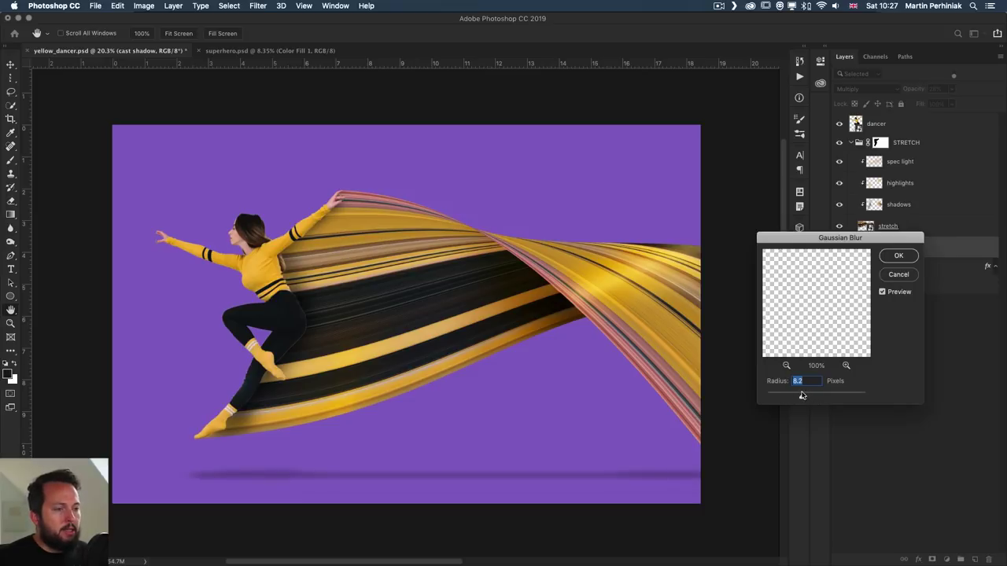
click(898, 255)
Select the STRETCH group together with the dancer layer and move them slightly upward on the canvas
key(super+plus)
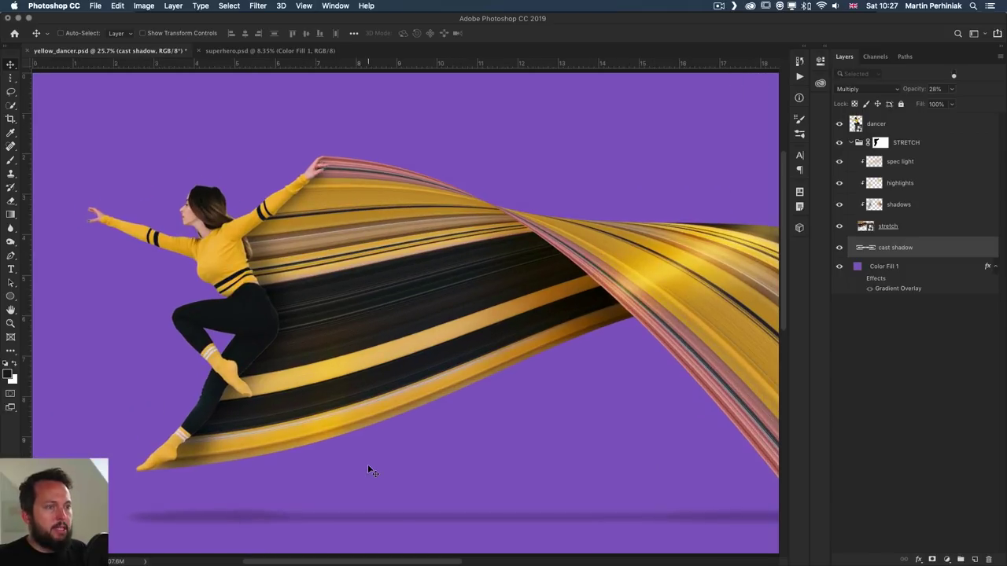
click(913, 144)
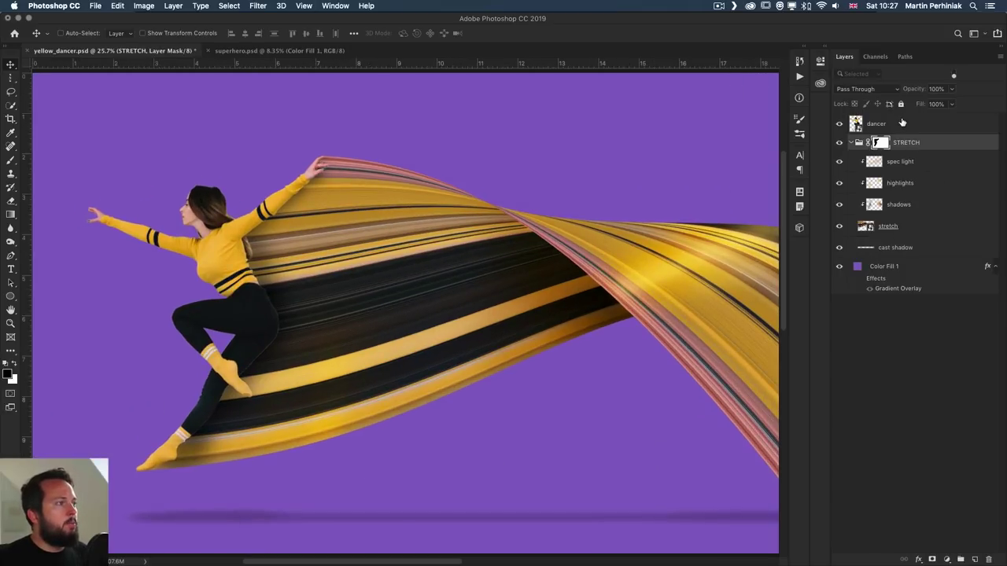
shift+click(904, 120)
drag(406, 396, 396, 378)
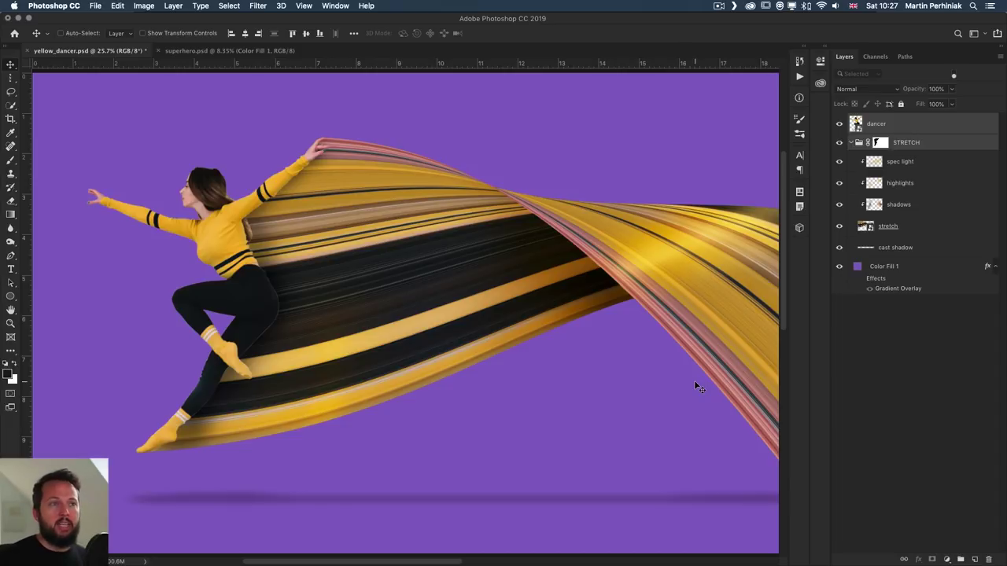
Examine the ribbon and cast shadow in superhero.psd for comparison and return to yellow_dancer.psd
key(ctrl+Tab)
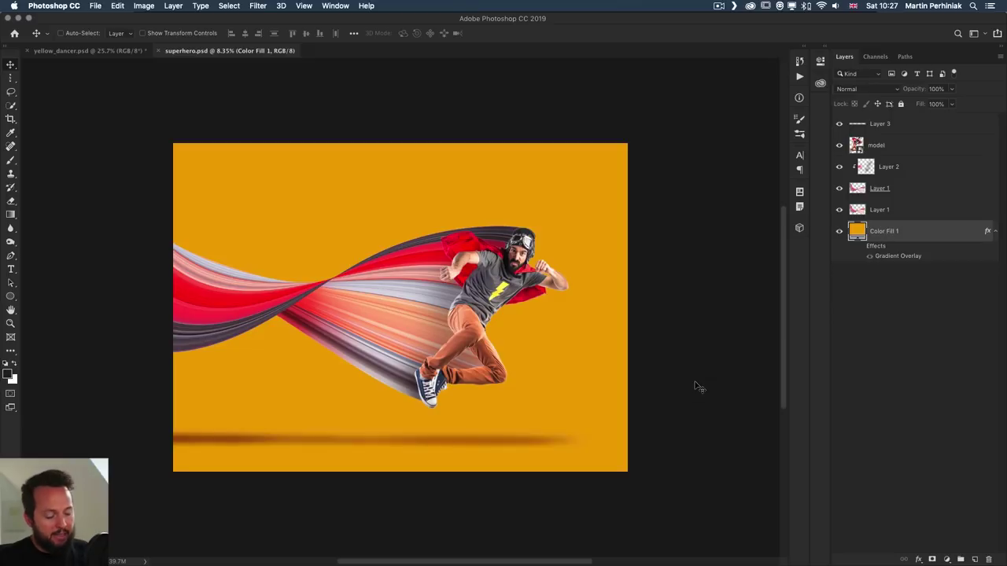
key(super+plus)
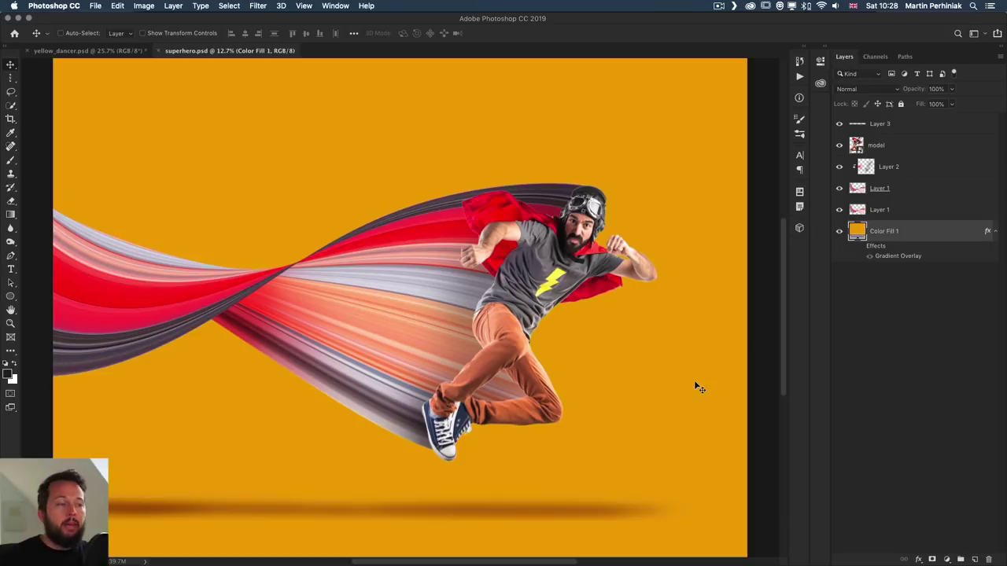
key(ctrl+Tab)
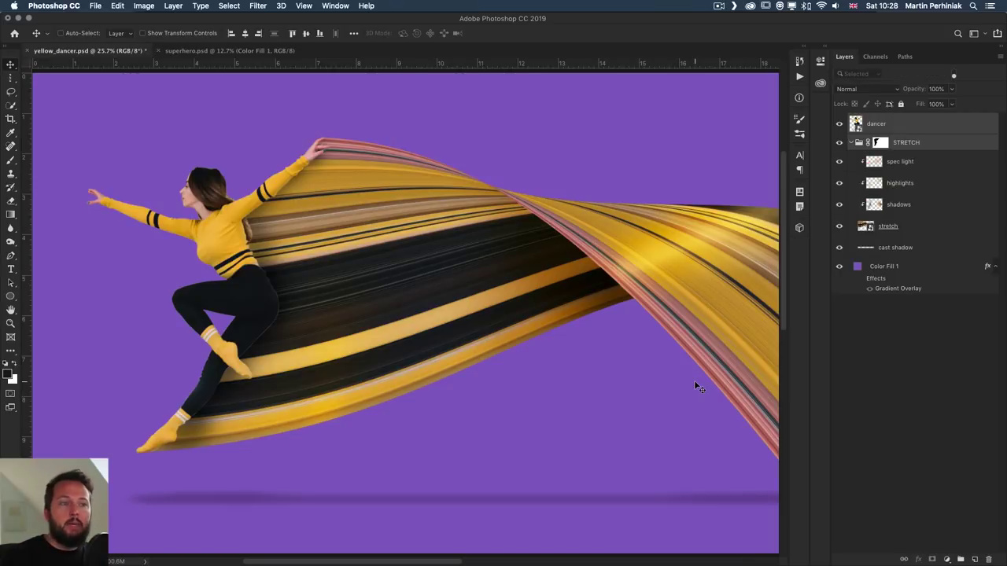